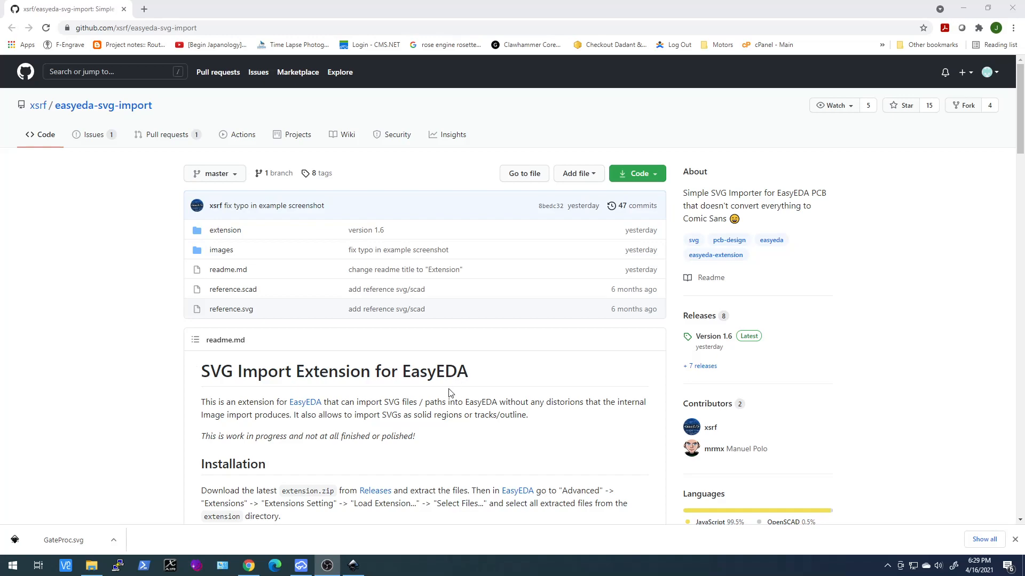
Step: Read the easyeda-svg-import readme from the installation and usage instructions through to the examples of what the import will look like
{"action": "scroll", "coordinate": [401, 392], "scroll_direction": "down", "scroll_amount": 3}
{"action": "scroll", "coordinate": [401, 392], "scroll_direction": "up", "scroll_amount": 3}
{"action": "mouse_move", "coordinate": [34, 112]}
{"action": "scroll", "coordinate": [195, 396], "scroll_direction": "down", "scroll_amount": 6}
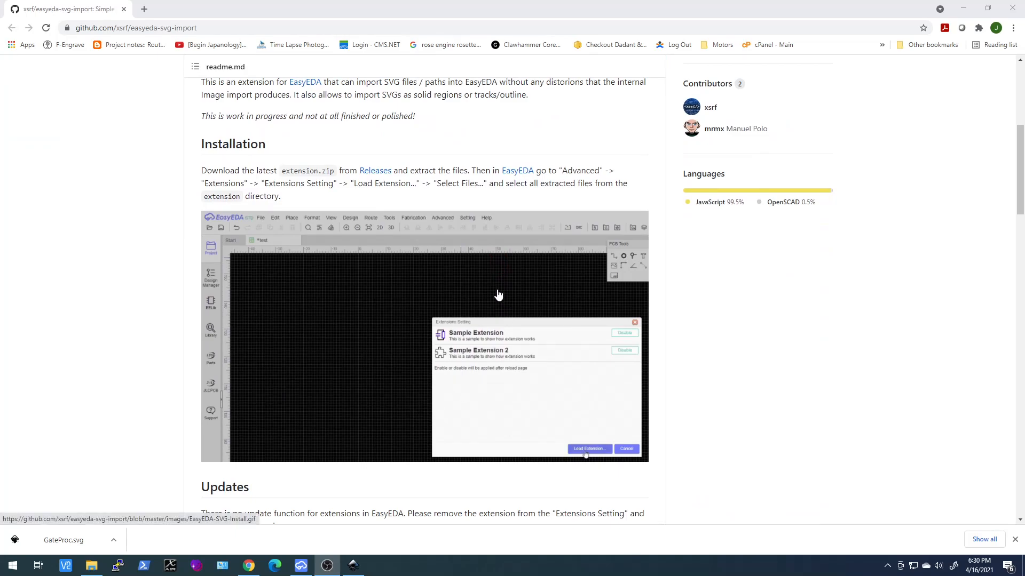
{"action": "scroll", "coordinate": [298, 409], "scroll_direction": "down", "scroll_amount": 8}
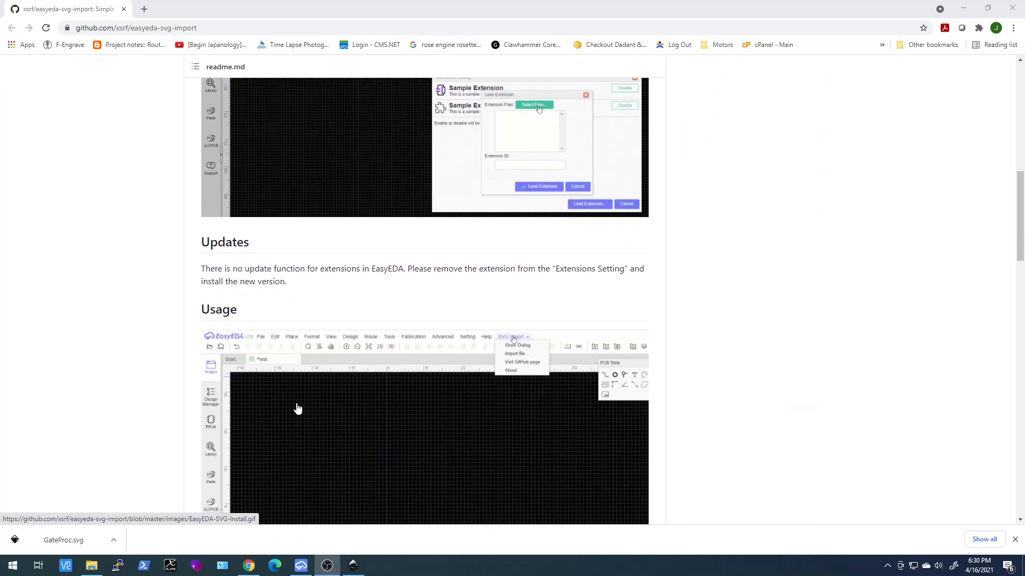
{"action": "scroll", "coordinate": [297, 408], "scroll_direction": "up", "scroll_amount": 3}
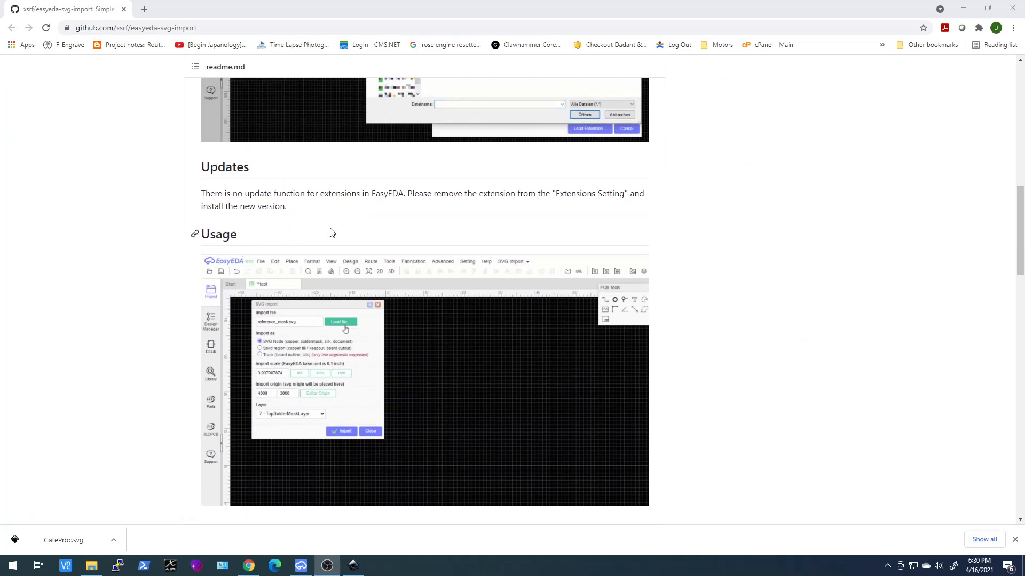
{"action": "scroll", "coordinate": [203, 350], "scroll_direction": "down", "scroll_amount": 3}
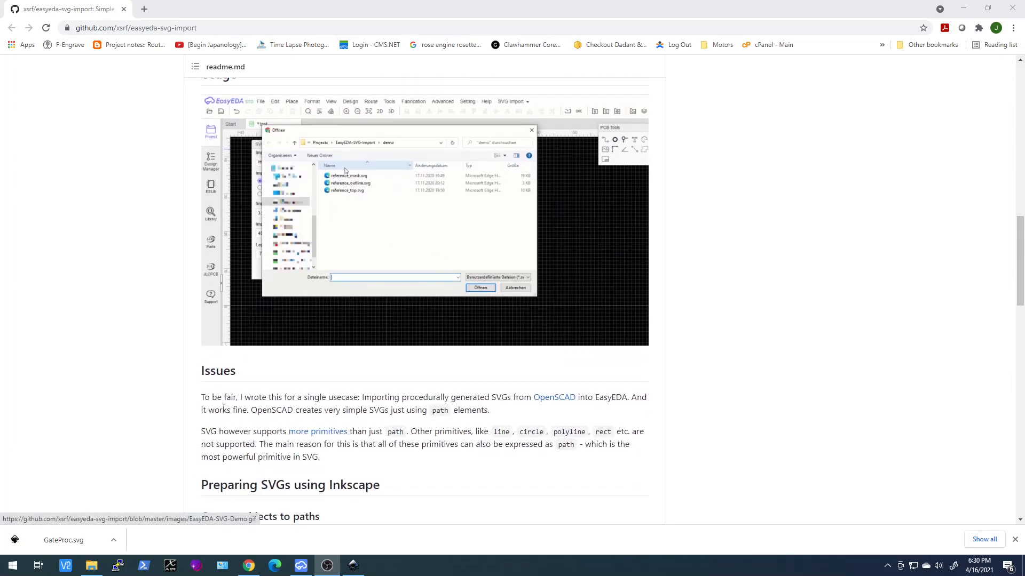
{"action": "scroll", "coordinate": [409, 275], "scroll_direction": "down", "scroll_amount": 3}
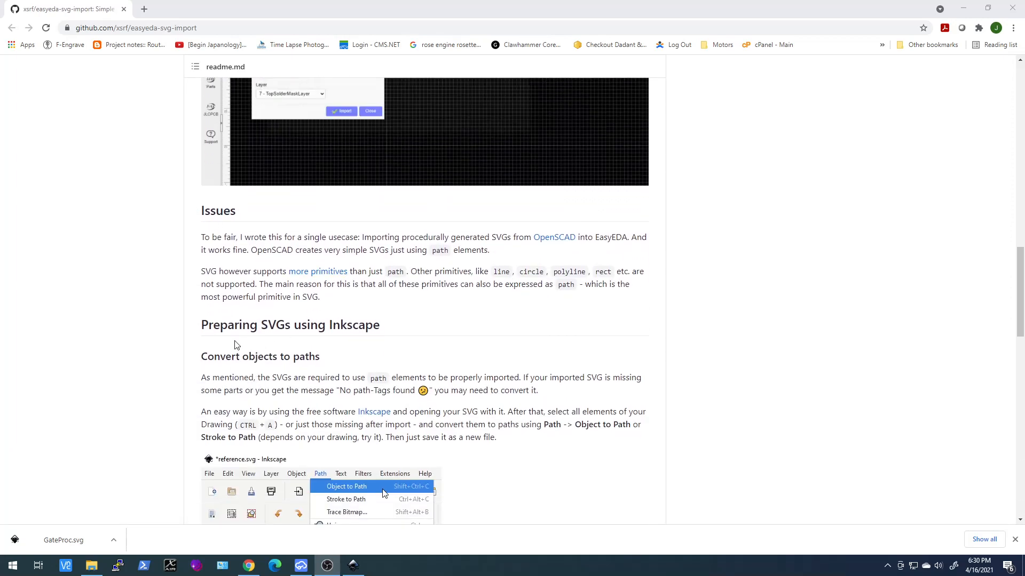
{"action": "scroll", "coordinate": [237, 344], "scroll_direction": "down", "scroll_amount": 4}
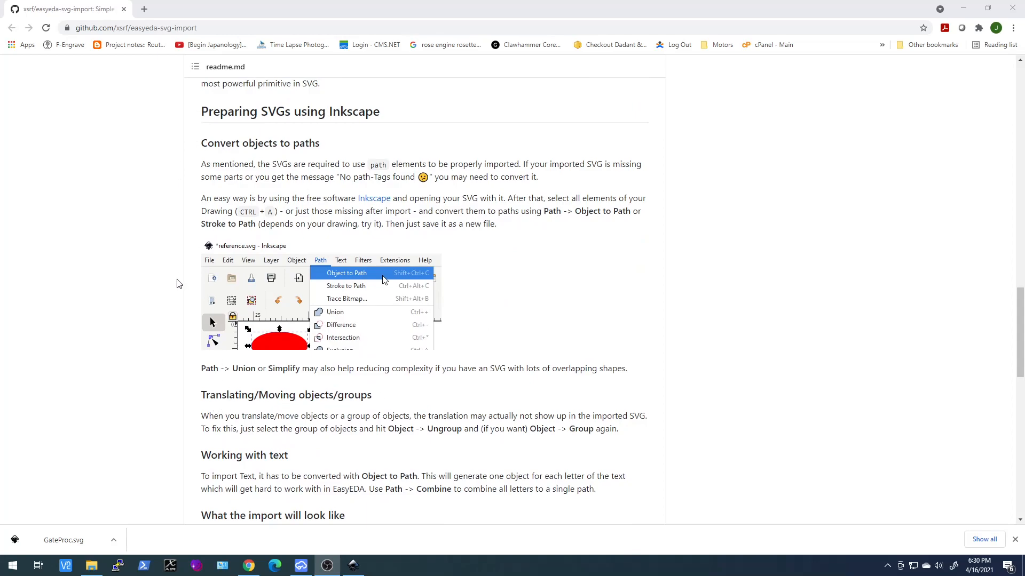
{"action": "scroll", "coordinate": [180, 283], "scroll_direction": "down", "scroll_amount": 3}
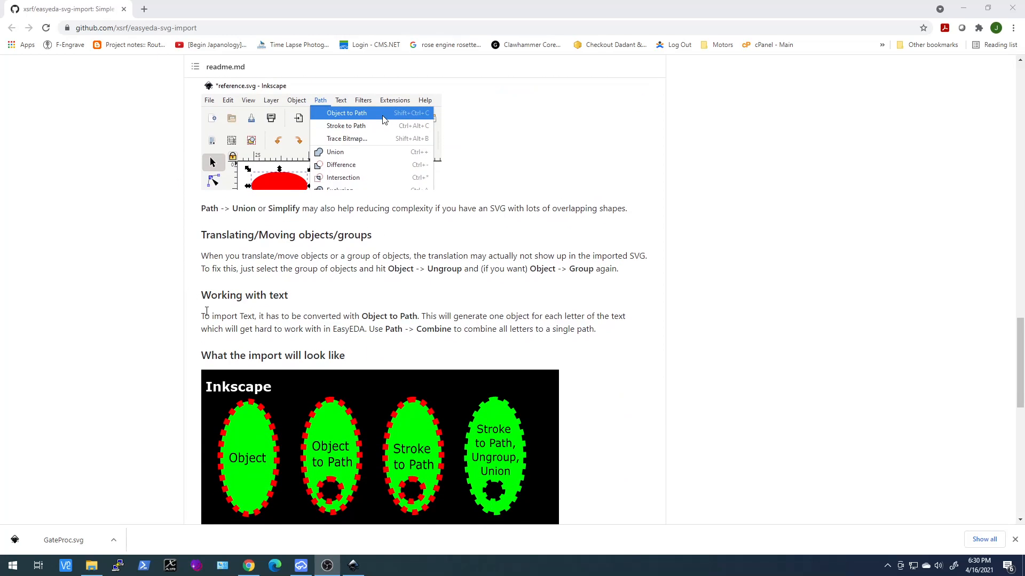
{"action": "scroll", "coordinate": [207, 310], "scroll_direction": "down", "scroll_amount": 9}
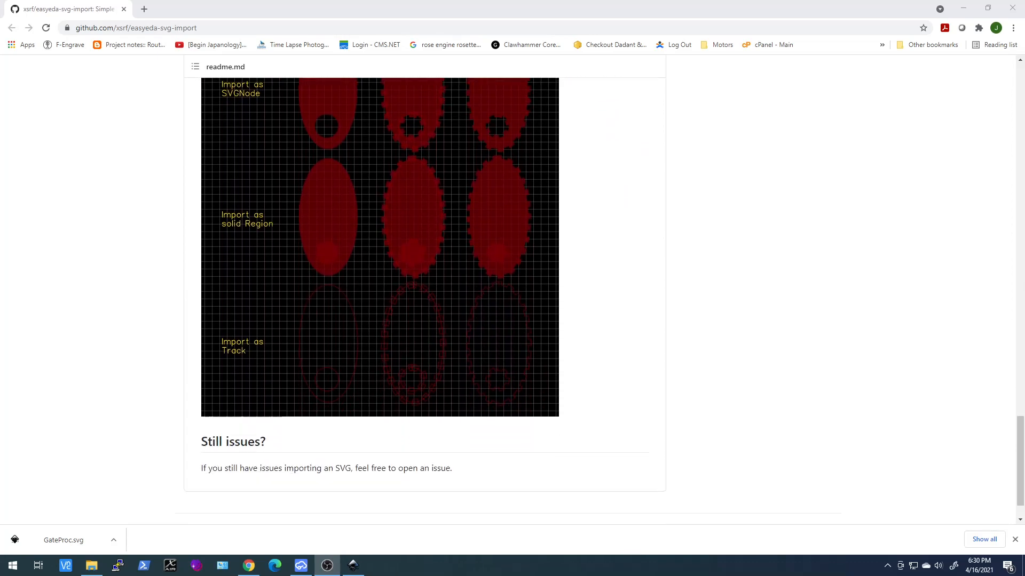
Step: Review the readme's Issues and Preparing SVGs using Inkscape sections, focusing on unsupported primitives and converting objects to paths
{"action": "scroll", "coordinate": [206, 311], "scroll_direction": "up", "scroll_amount": 10}
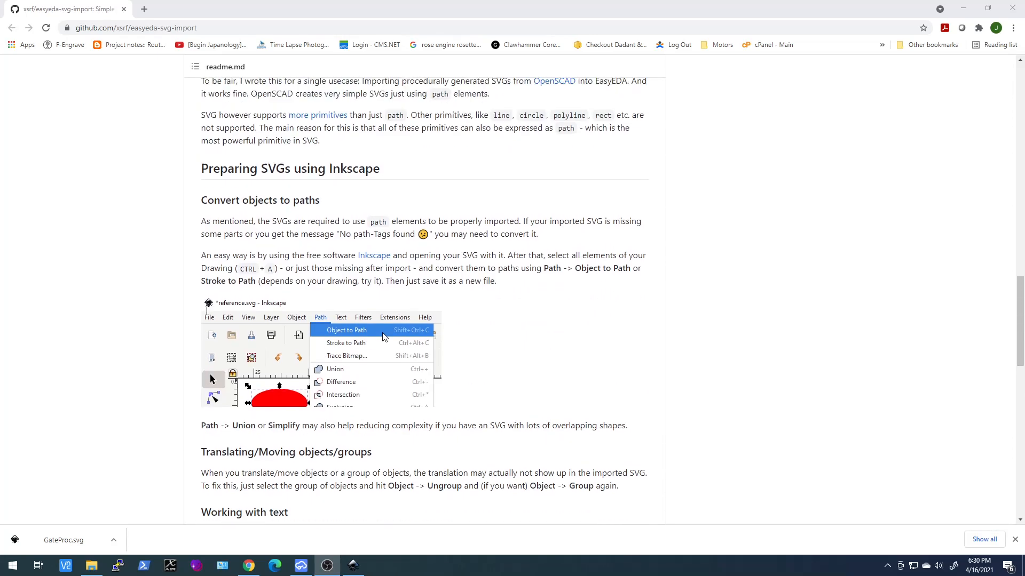
{"action": "scroll", "coordinate": [206, 310], "scroll_direction": "up", "scroll_amount": 4}
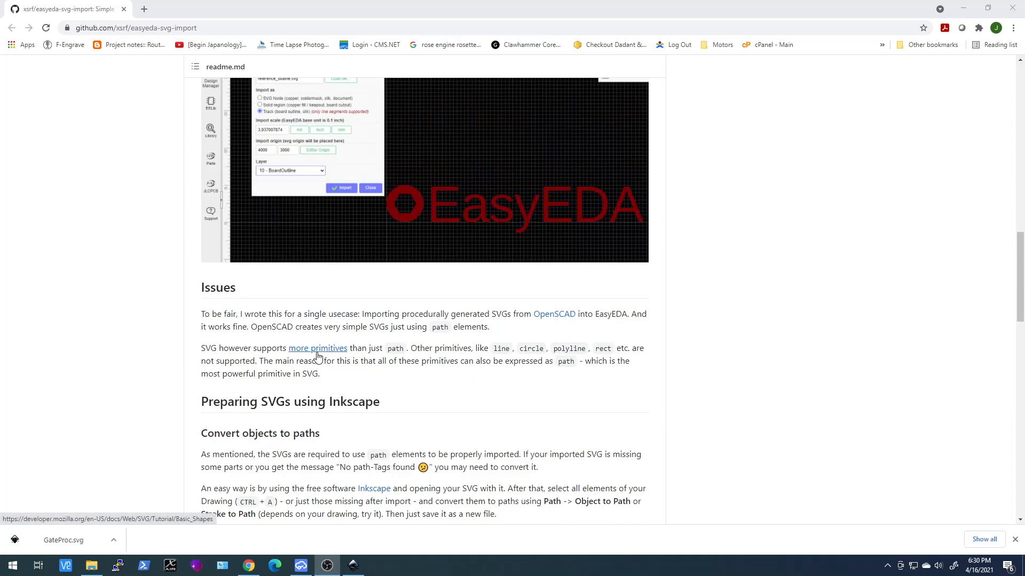
{"action": "scroll", "coordinate": [227, 374], "scroll_direction": "up", "scroll_amount": 1}
{"action": "scroll", "coordinate": [223, 376], "scroll_direction": "down", "scroll_amount": 2}
{"action": "scroll", "coordinate": [345, 377], "scroll_direction": "up", "scroll_amount": 2}
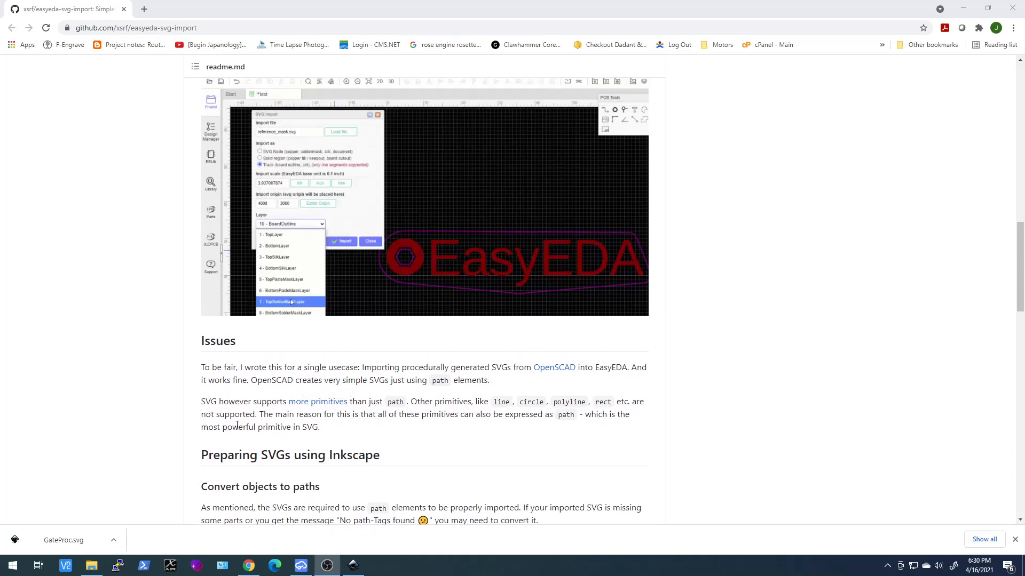
{"action": "scroll", "coordinate": [211, 446], "scroll_direction": "down", "scroll_amount": 2}
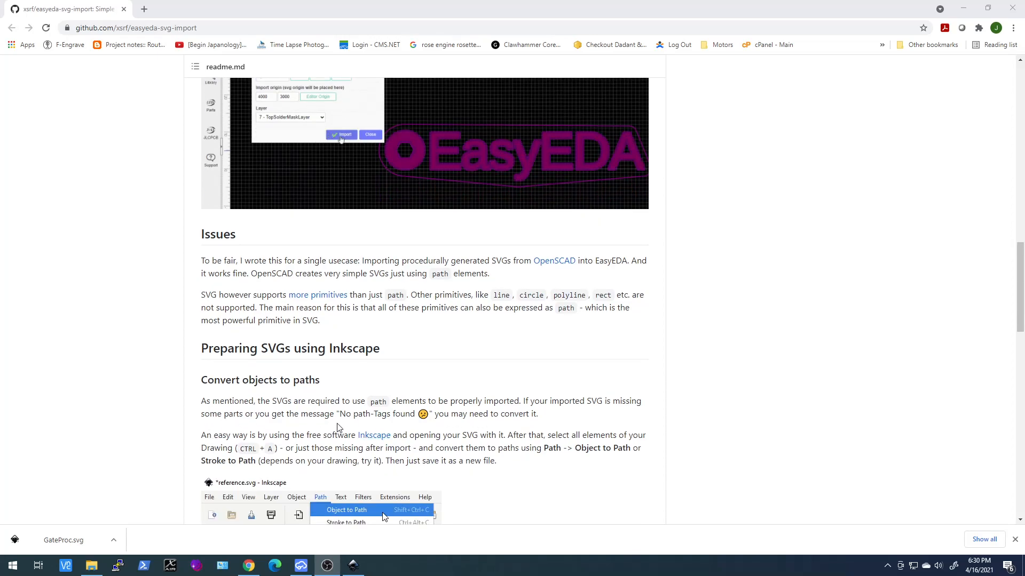
{"action": "scroll", "coordinate": [342, 427], "scroll_direction": "down", "scroll_amount": 2}
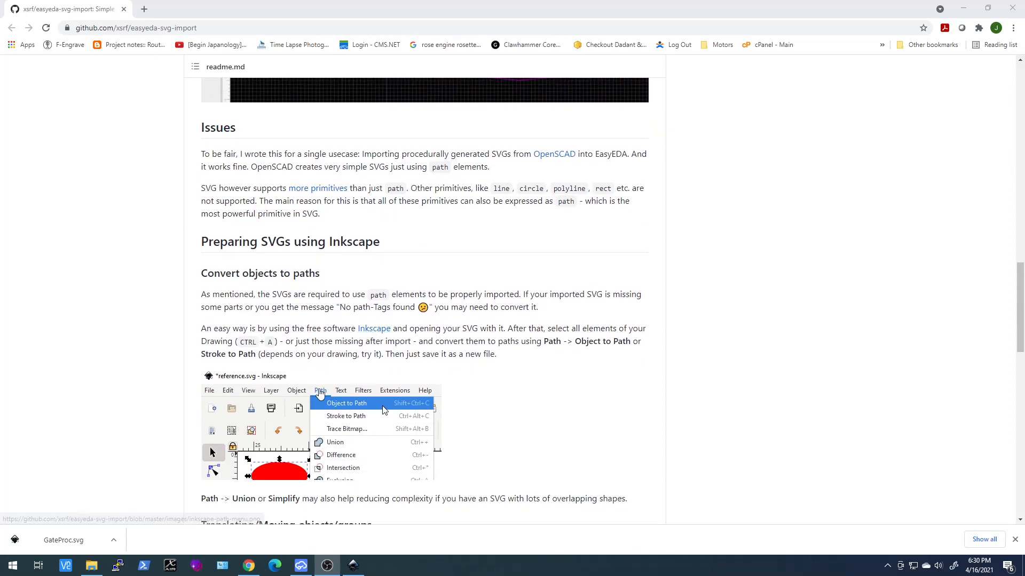
{"action": "scroll", "coordinate": [320, 394], "scroll_direction": "up", "scroll_amount": 11}
{"action": "scroll", "coordinate": [320, 393], "scroll_direction": "up", "scroll_amount": 9}
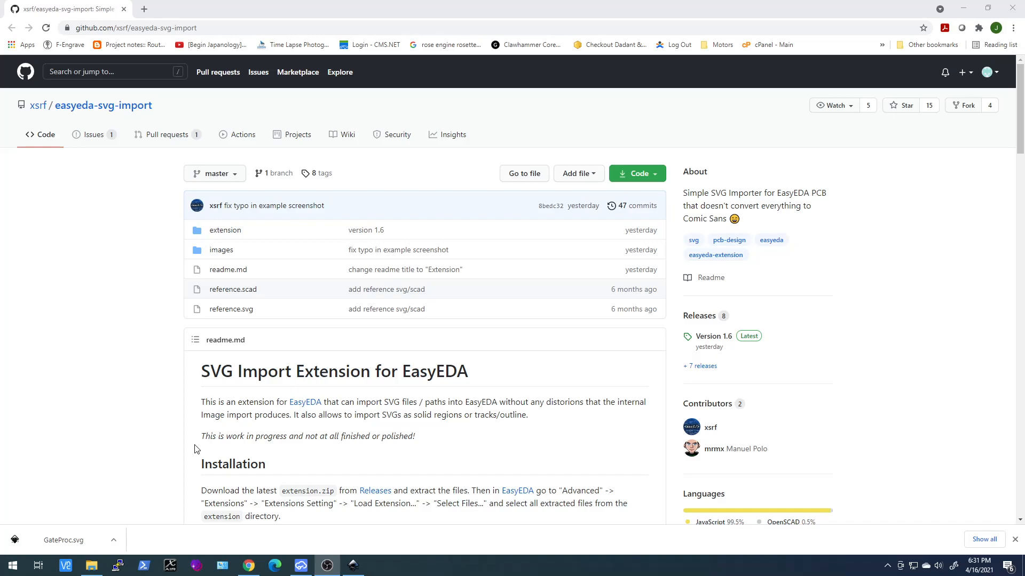
Step: Switch to EasyEDA and insert circle.svg from the Temp folder as a PCB image beside the panel outline
{"action": "left_click", "coordinate": [300, 565]}
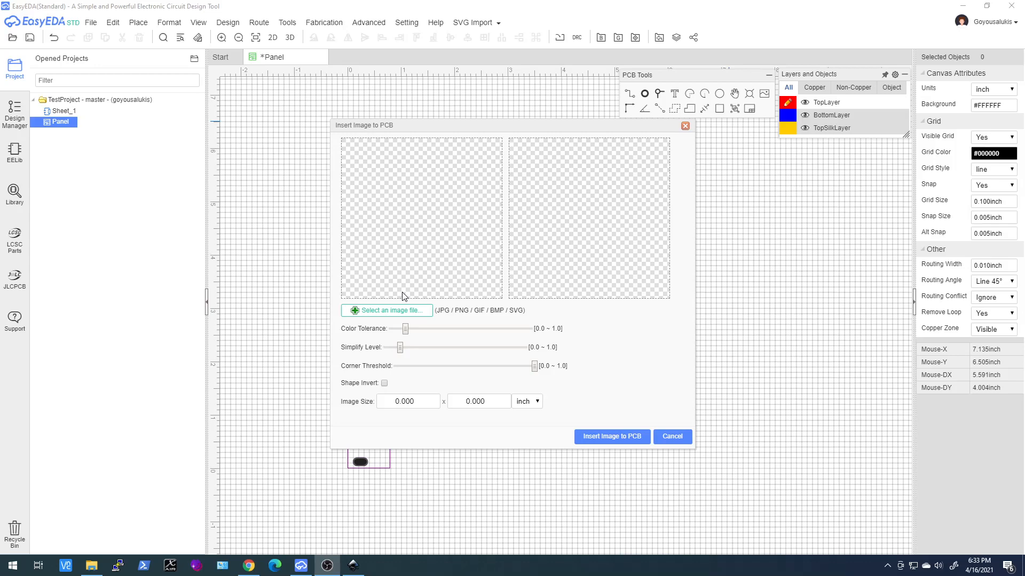
{"action": "left_click", "coordinate": [385, 312]}
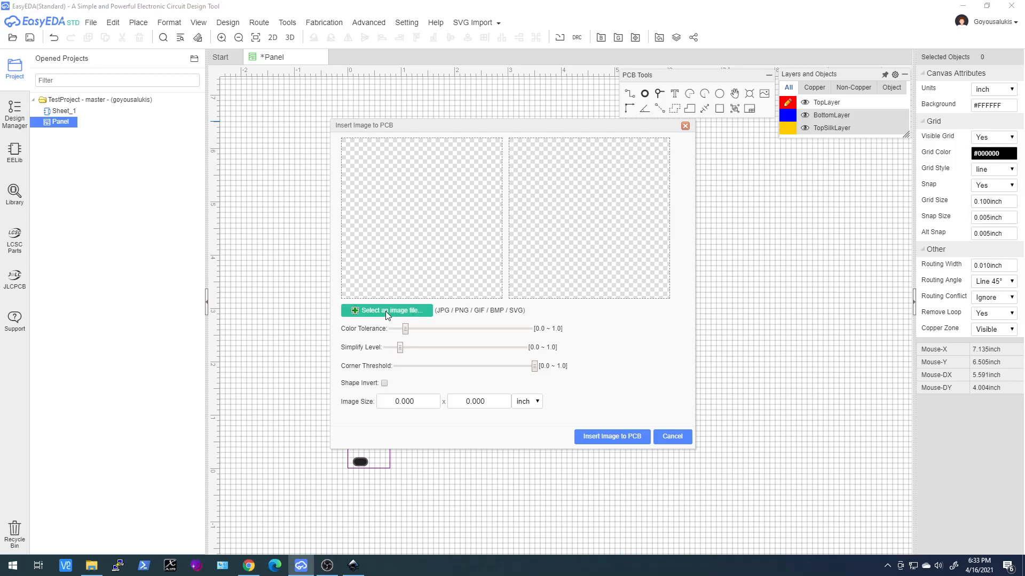
{"action": "left_click", "coordinate": [323, 118]}
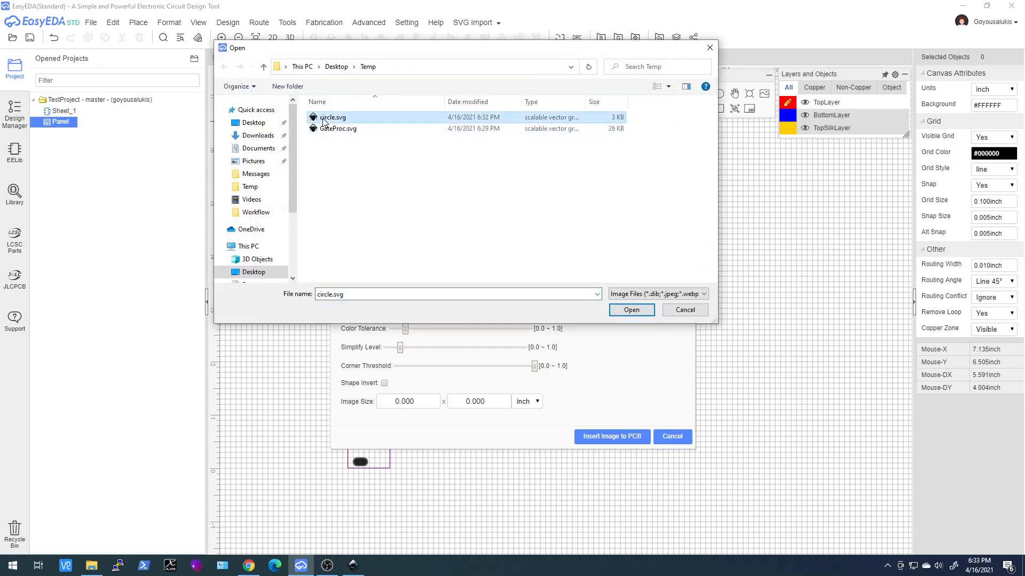
{"action": "left_click", "coordinate": [630, 310]}
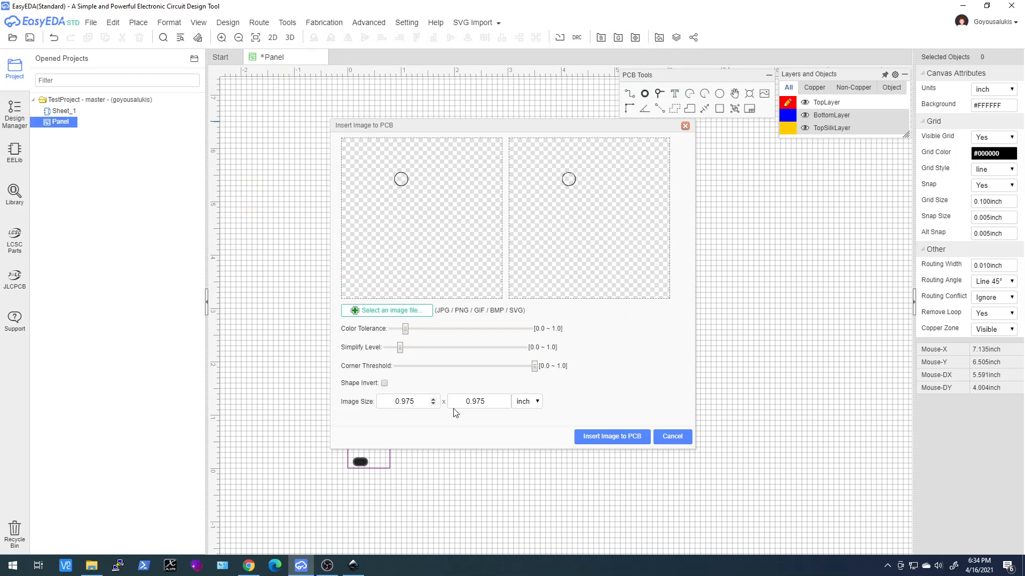
{"action": "left_click", "coordinate": [612, 439]}
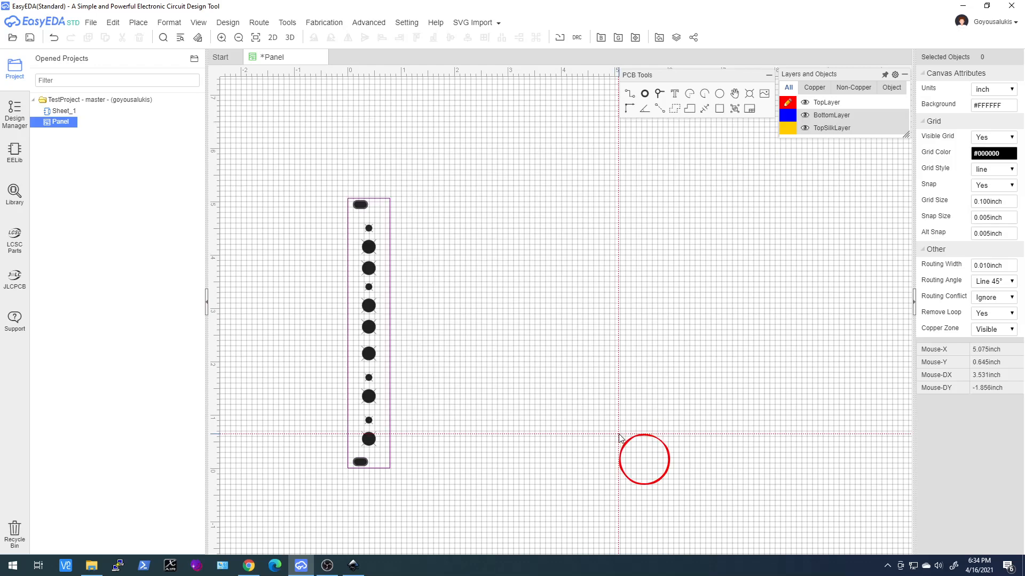
{"action": "left_click", "coordinate": [413, 294]}
{"action": "scroll", "coordinate": [419, 316], "scroll_direction": "up", "scroll_amount": 1}
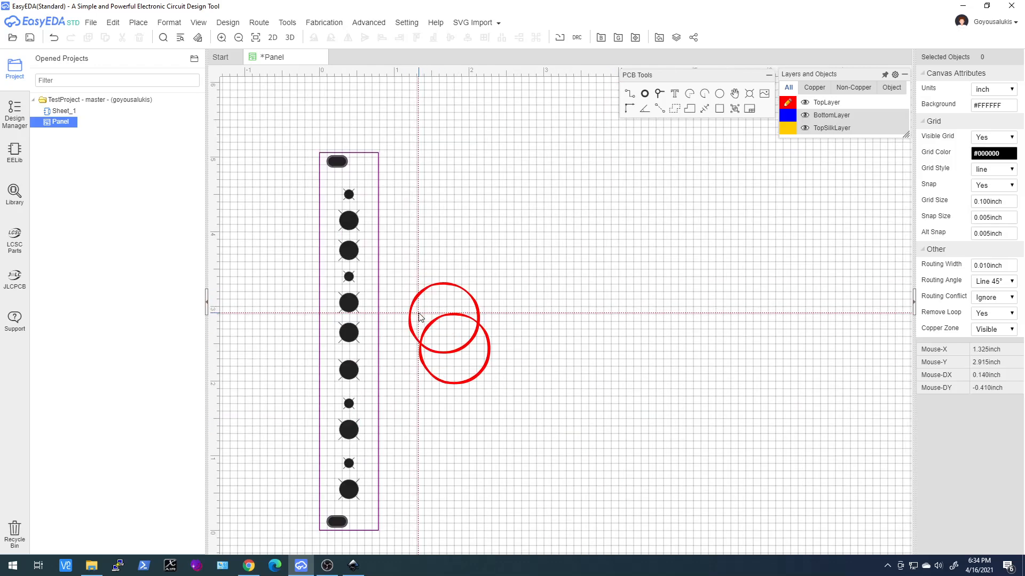
{"action": "scroll", "coordinate": [420, 317], "scroll_direction": "up", "scroll_amount": 1}
{"action": "key", "text": "Escape"}
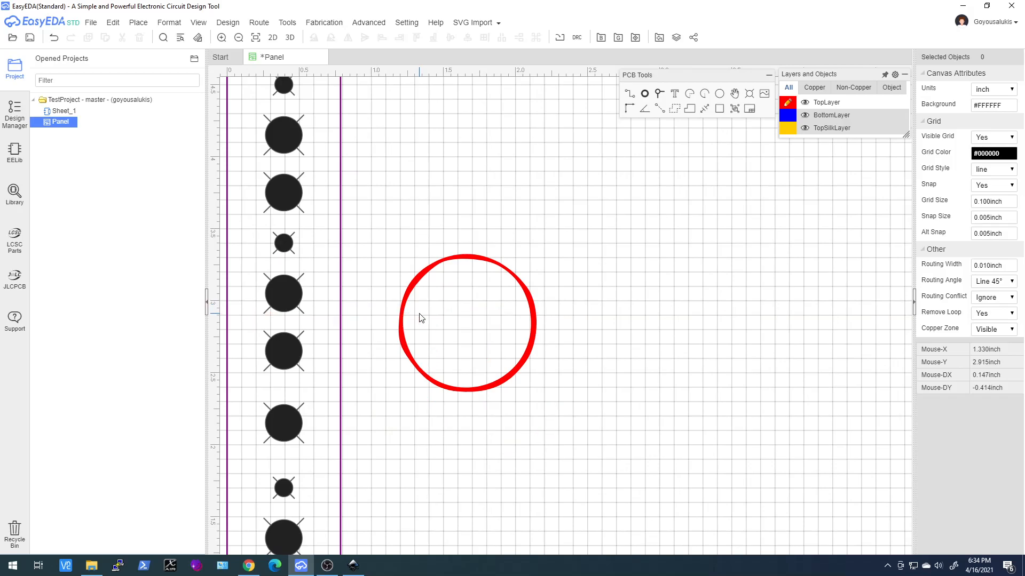
Step: Inspect the inserted circle's distorted outline up close, and delete the image from the panel drawing
{"action": "scroll", "coordinate": [419, 317], "scroll_direction": "up", "scroll_amount": 2}
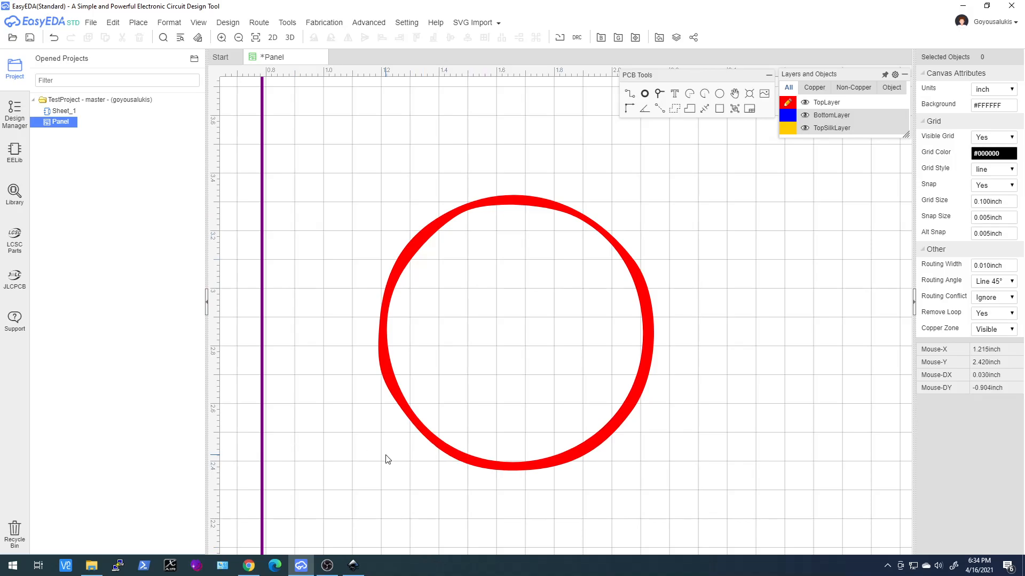
{"action": "scroll", "coordinate": [388, 460], "scroll_direction": "down", "scroll_amount": 2}
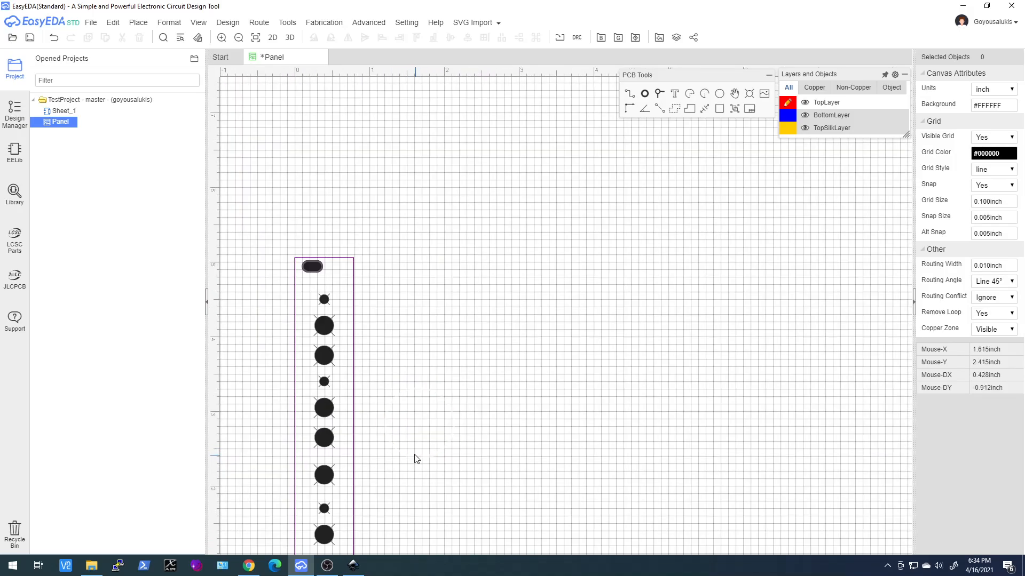
{"action": "left_click", "coordinate": [415, 460]}
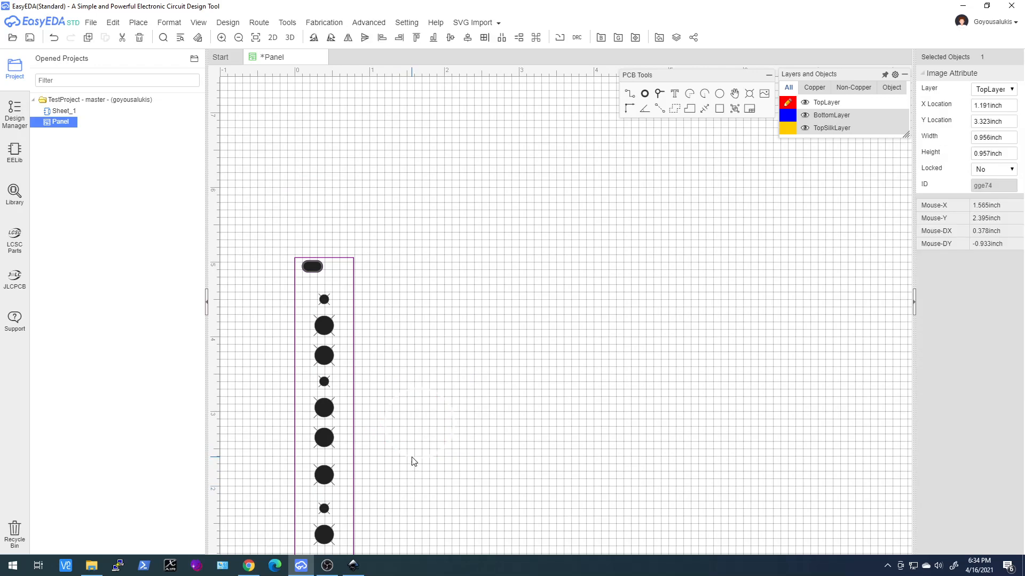
{"action": "key", "text": "Delete"}
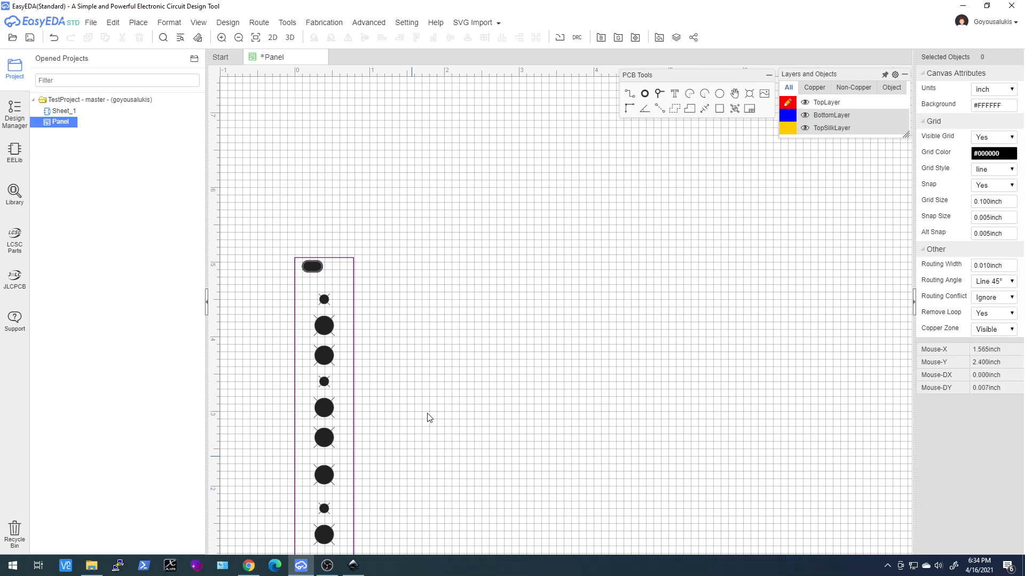
Step: Try to export the panel as an SVG file before saving its changes
{"action": "scroll", "coordinate": [516, 329], "scroll_direction": "down", "scroll_amount": 2}
{"action": "scroll", "coordinate": [450, 395], "scroll_direction": "up", "scroll_amount": 4}
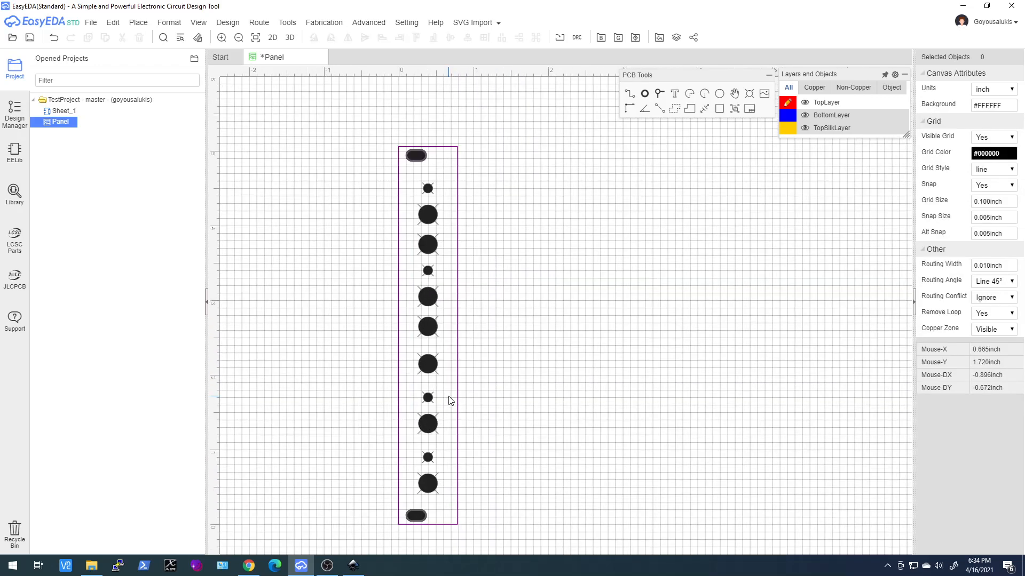
{"action": "left_click_drag", "start_coordinate": [516, 339], "coordinate": [491, 328]}
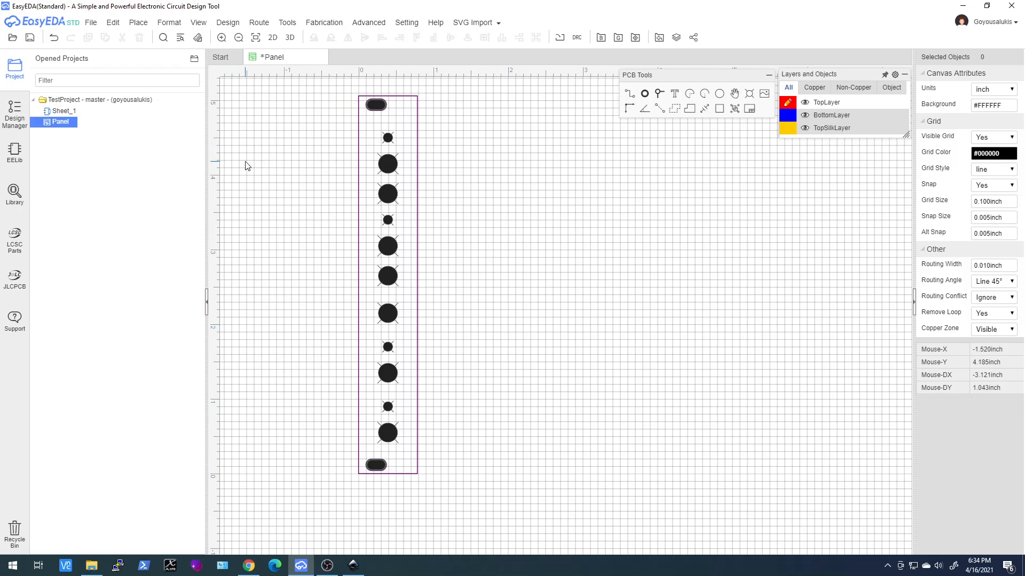
{"action": "left_click", "coordinate": [93, 25]}
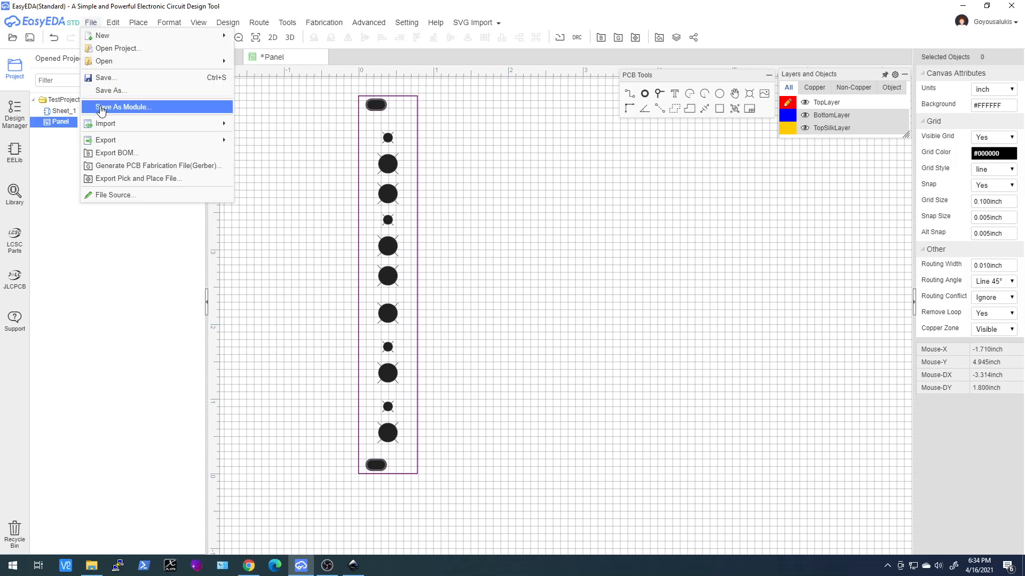
{"action": "mouse_move", "coordinate": [107, 140]}
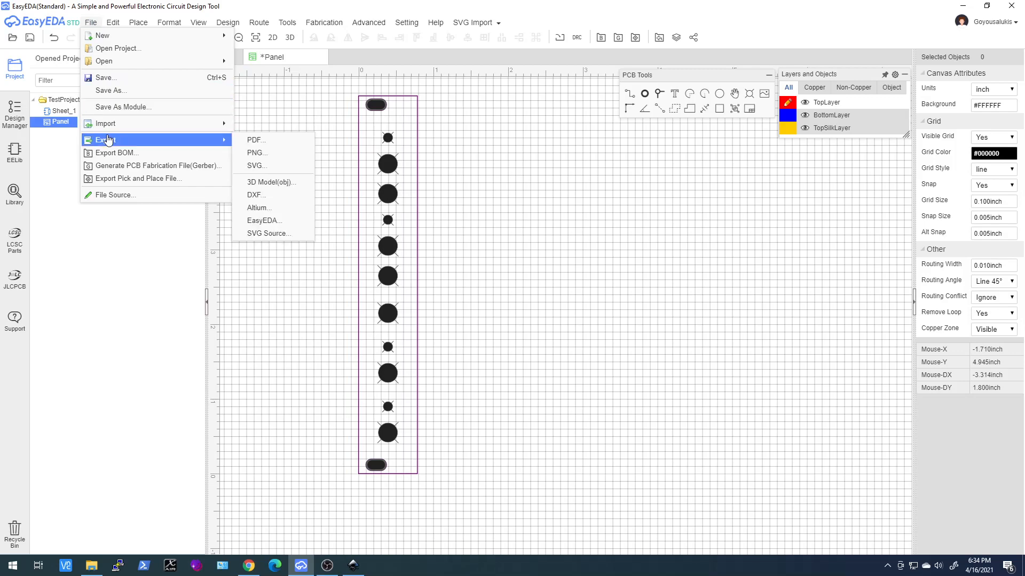
{"action": "left_click", "coordinate": [253, 169]}
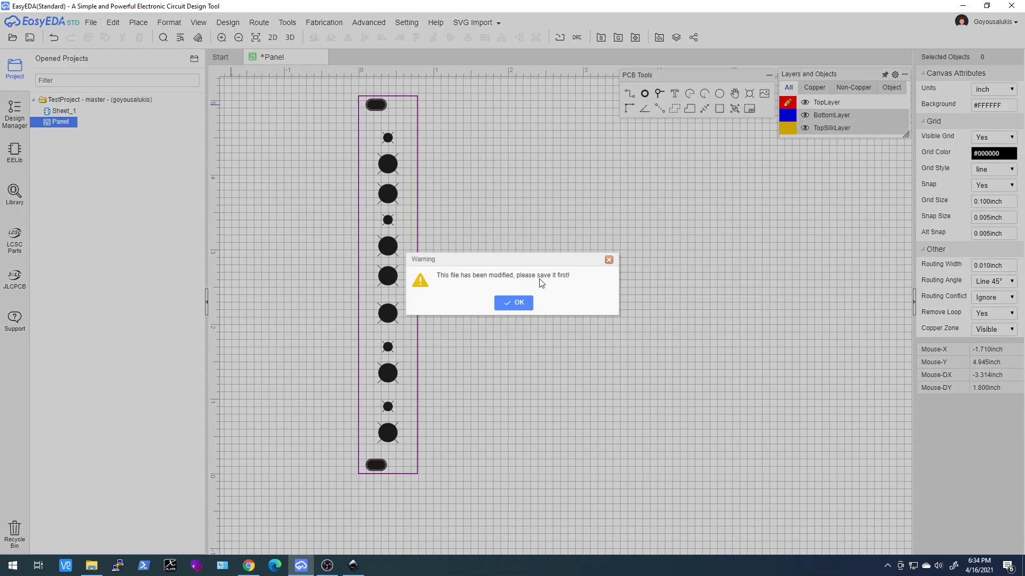
{"action": "left_click", "coordinate": [518, 303]}
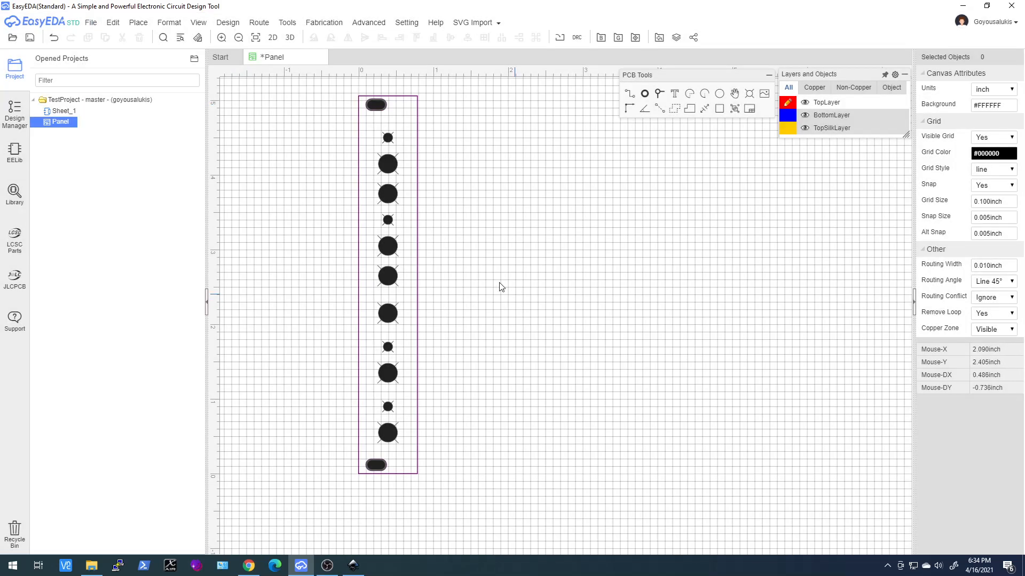
Step: Save the panel changes and export the panel as an SVG at 1x size with full graphics, merged layers and black on white
{"action": "left_click", "coordinate": [30, 40]}
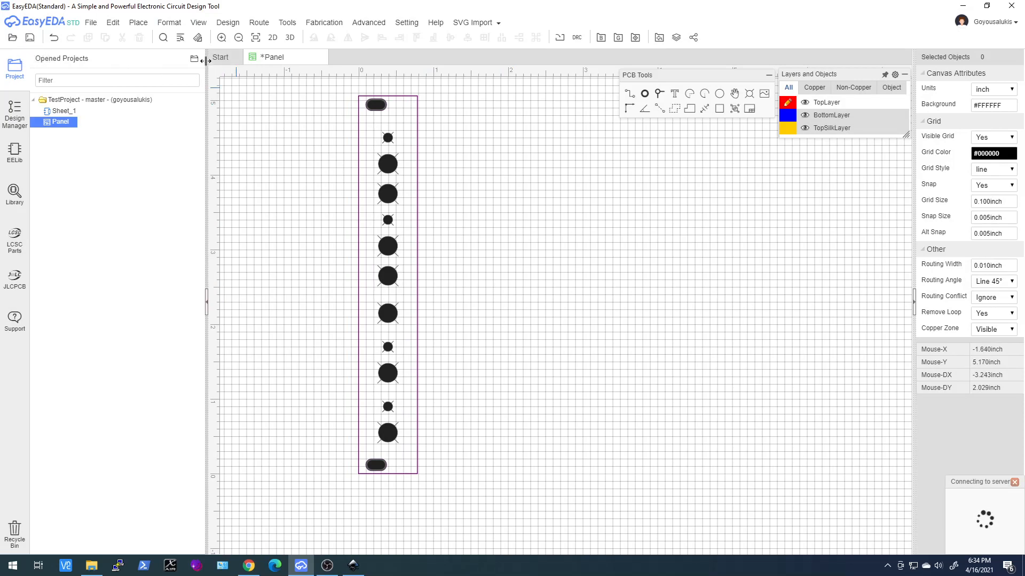
{"action": "left_click", "coordinate": [90, 23]}
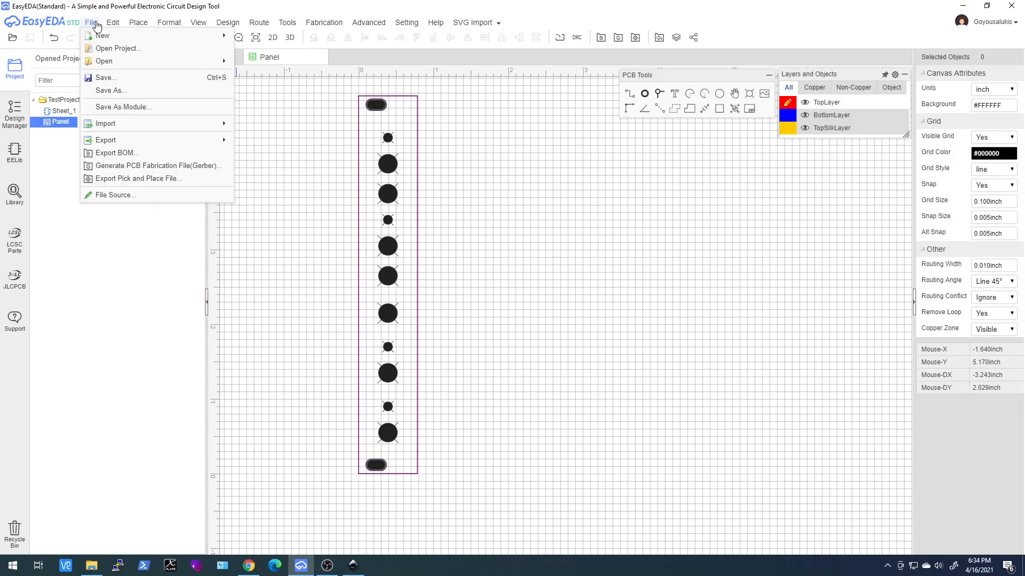
{"action": "mouse_move", "coordinate": [160, 140]}
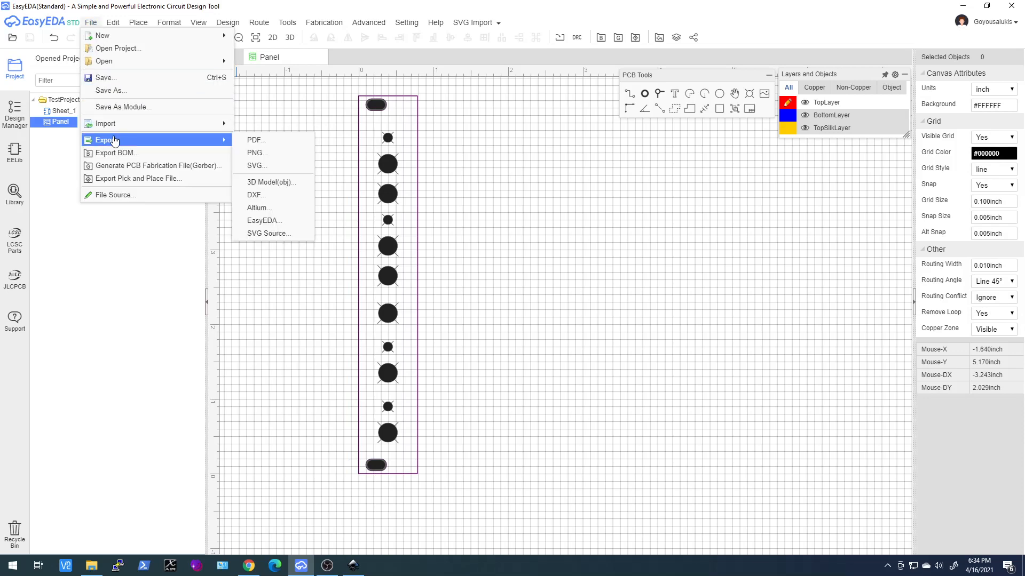
{"action": "left_click", "coordinate": [265, 166]}
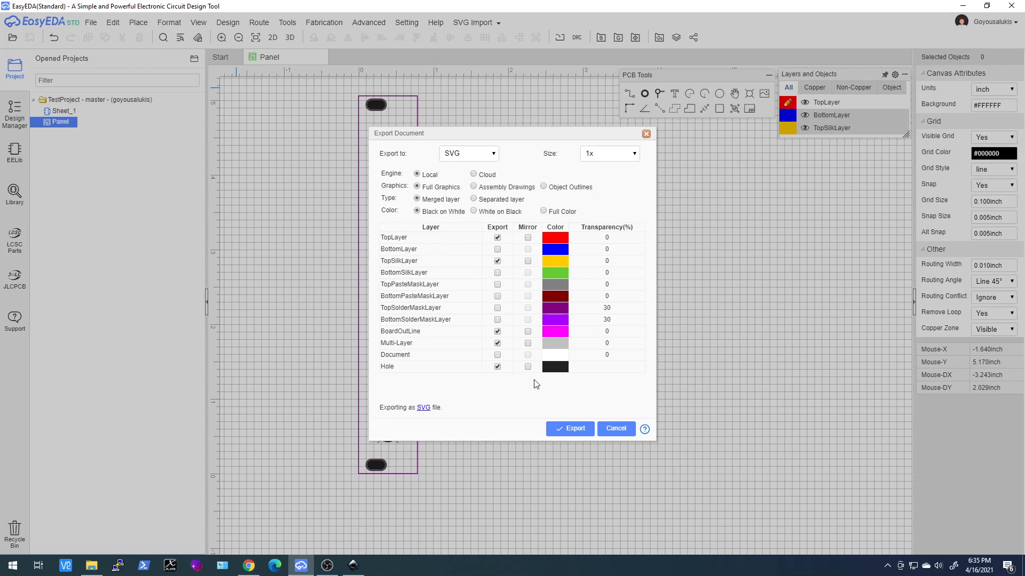
{"action": "left_click", "coordinate": [567, 430]}
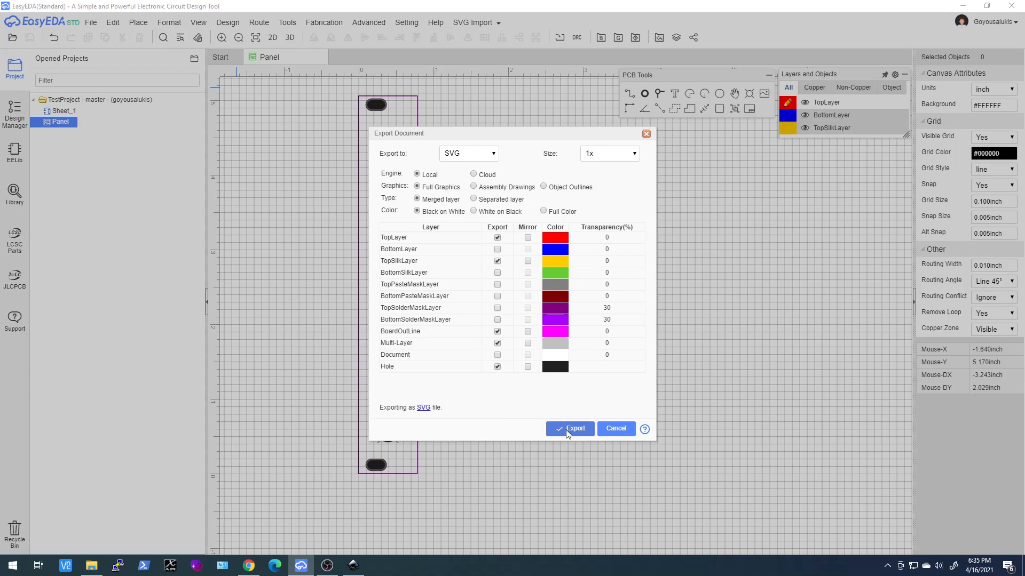
Step: Save the exported file as PCB_Panel_2021-04-16.svg in the Temp folder on the Desktop
{"action": "scroll", "coordinate": [342, 233], "scroll_direction": "down", "scroll_amount": 20}
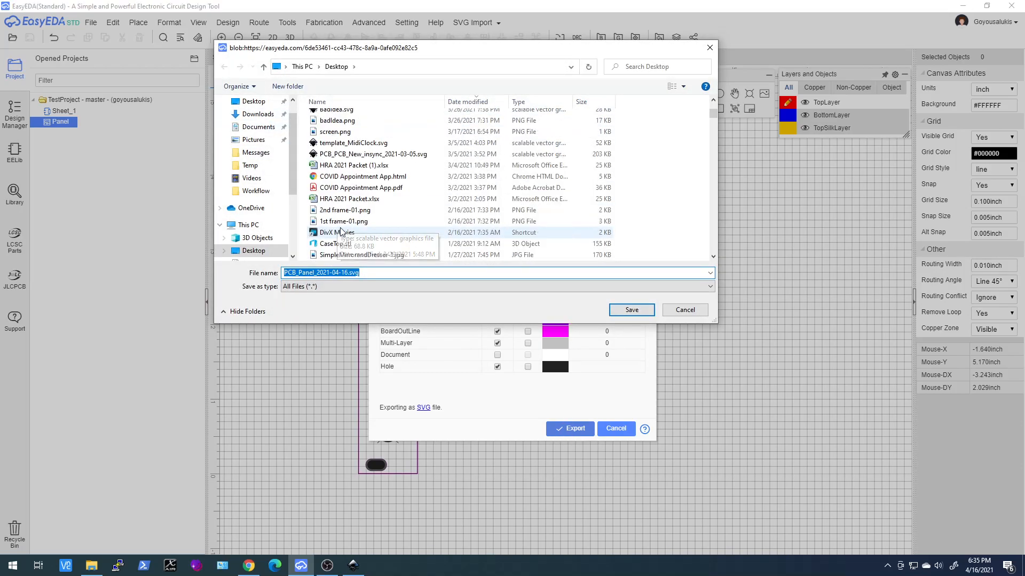
{"action": "scroll", "coordinate": [344, 234], "scroll_direction": "down", "scroll_amount": 20}
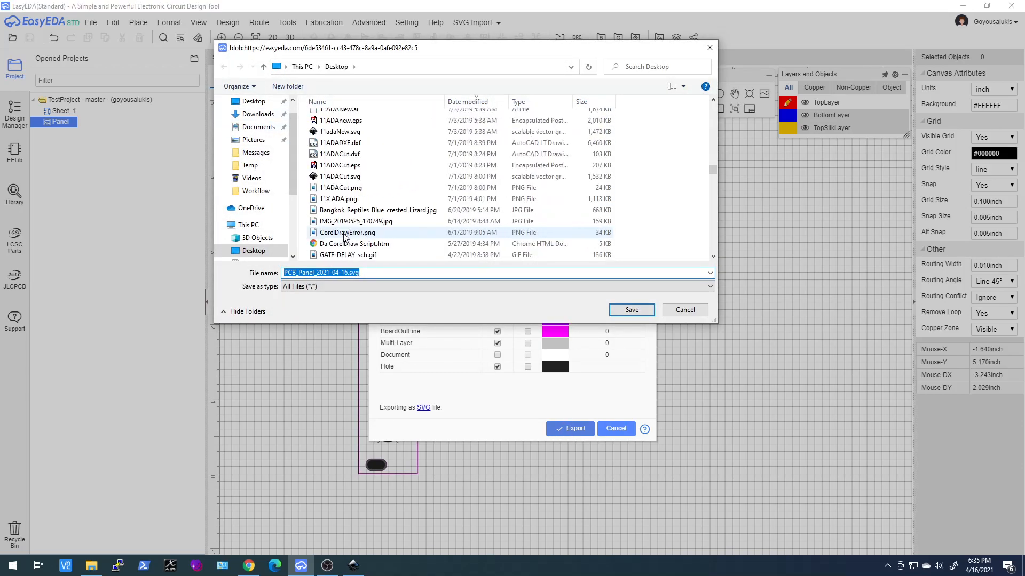
{"action": "scroll", "coordinate": [346, 238], "scroll_direction": "down", "scroll_amount": 20}
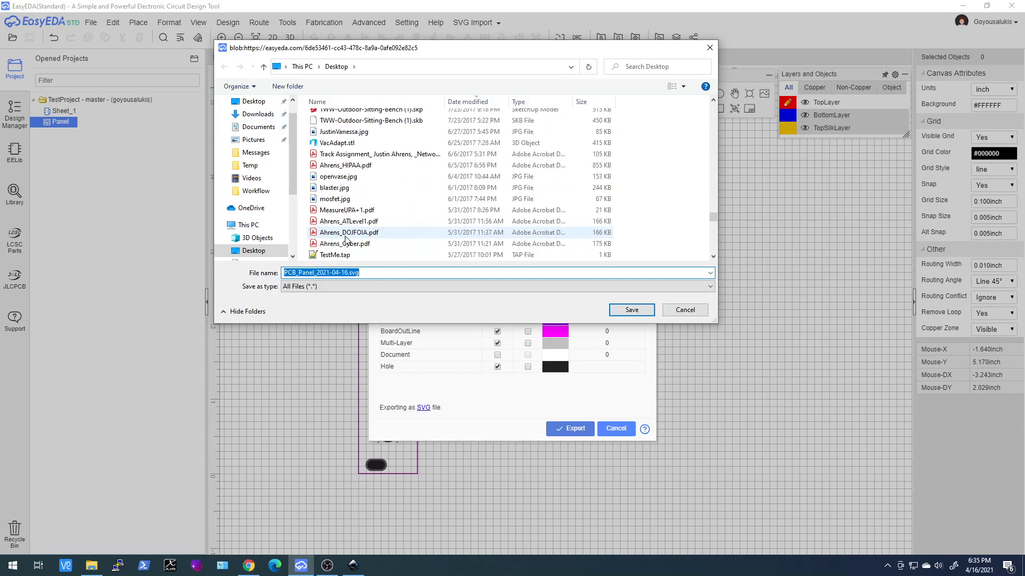
{"action": "scroll", "coordinate": [346, 239], "scroll_direction": "up", "scroll_amount": 4}
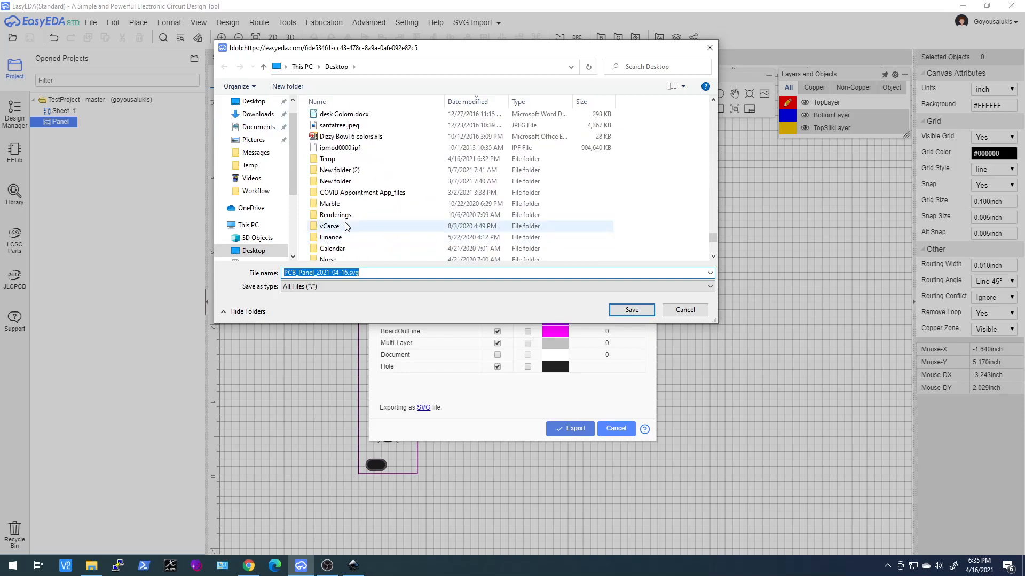
{"action": "double_click", "coordinate": [330, 159]}
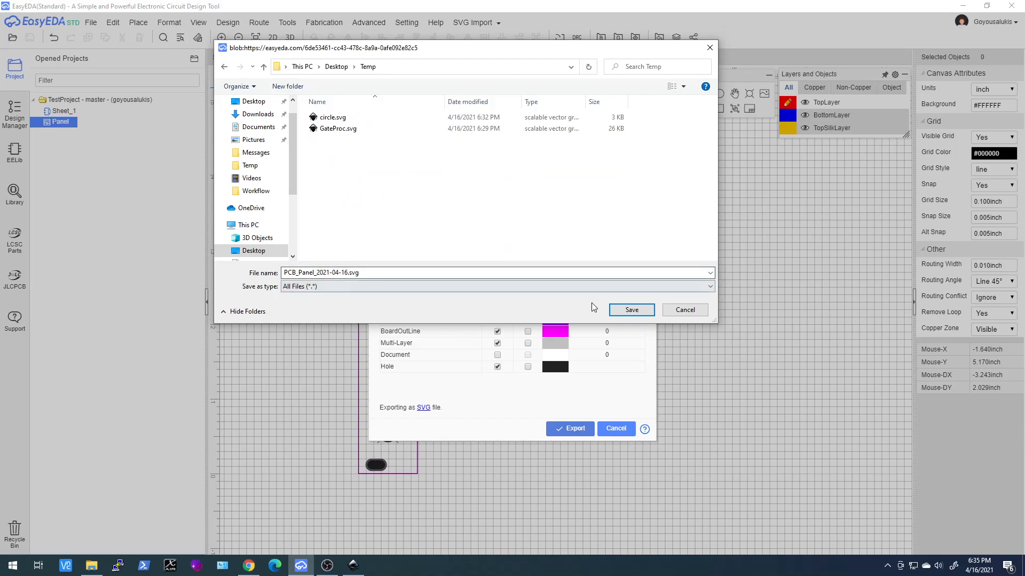
{"action": "left_click", "coordinate": [632, 311]}
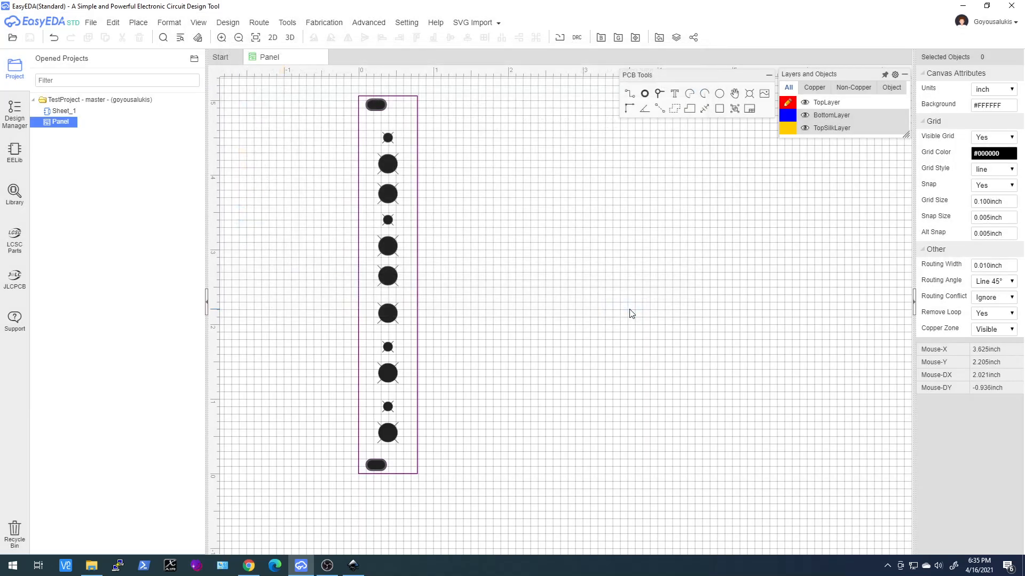
Step: Switch to Inkscape and import PCB_Panel_2021-04-16.svg from the Temp folder into the new document
{"action": "left_click", "coordinate": [355, 567]}
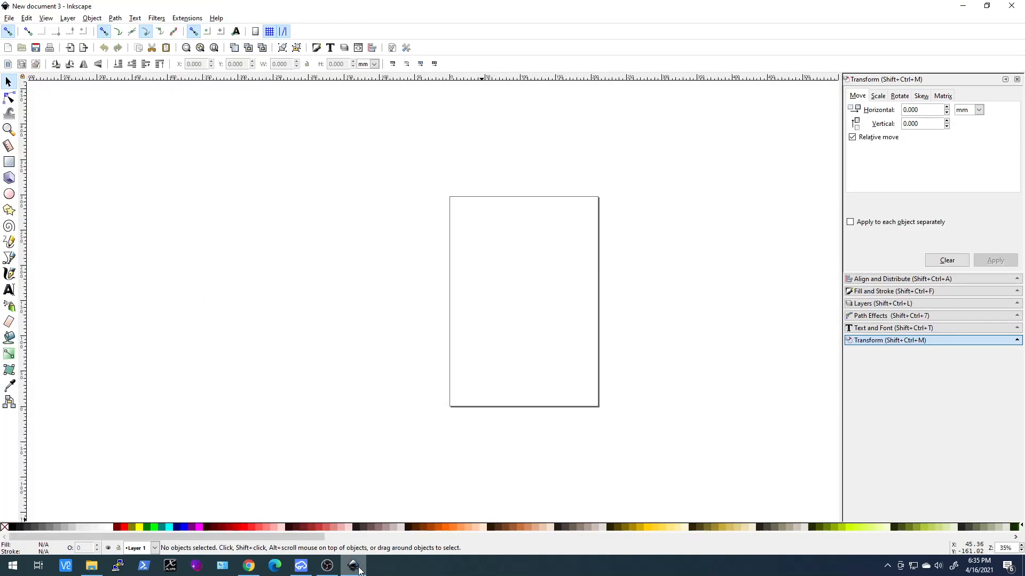
{"action": "left_click", "coordinate": [10, 18]}
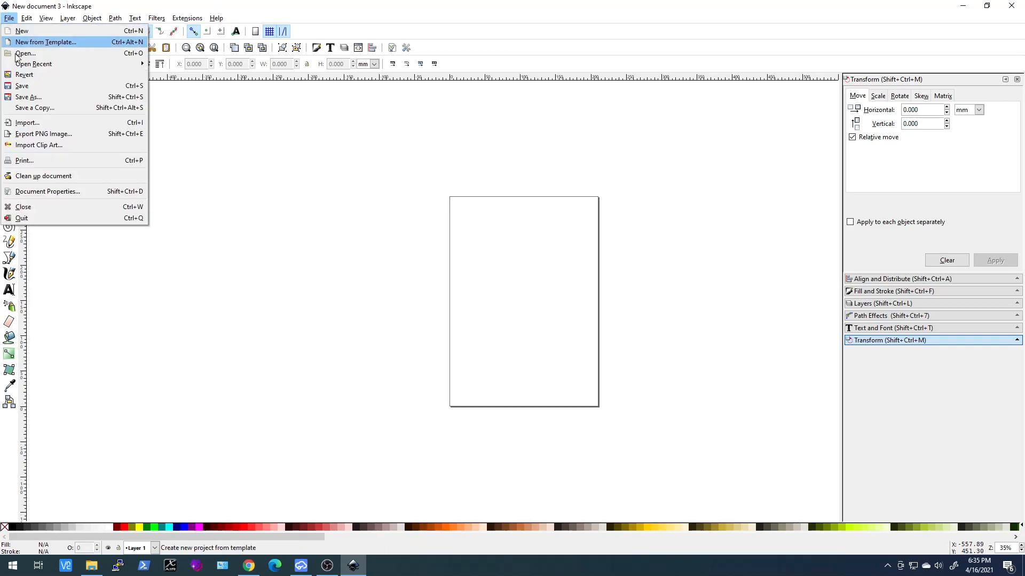
{"action": "left_click", "coordinate": [24, 127]}
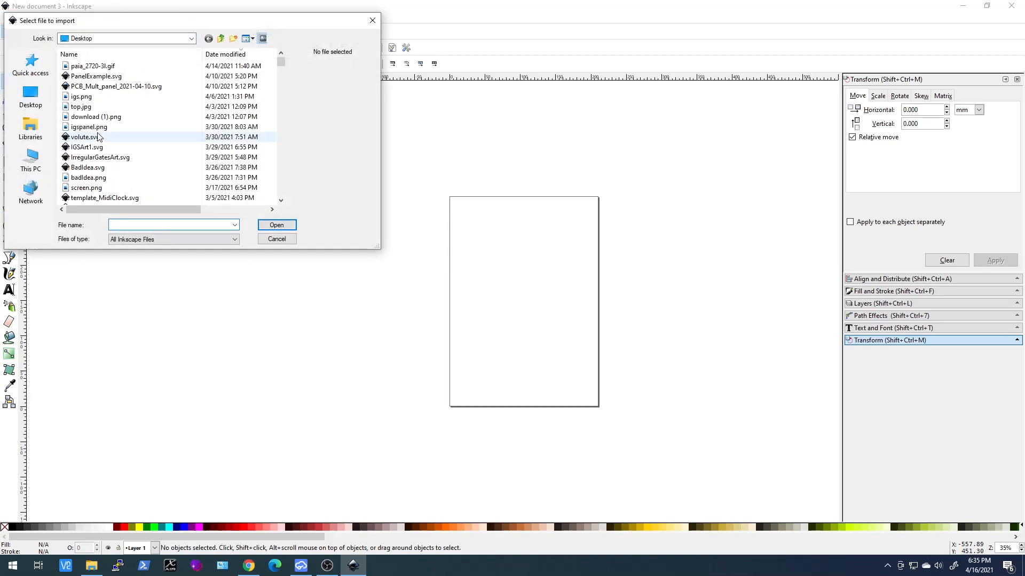
{"action": "left_click_drag", "start_coordinate": [282, 61], "coordinate": [284, 174]}
{"action": "double_click", "coordinate": [77, 137]}
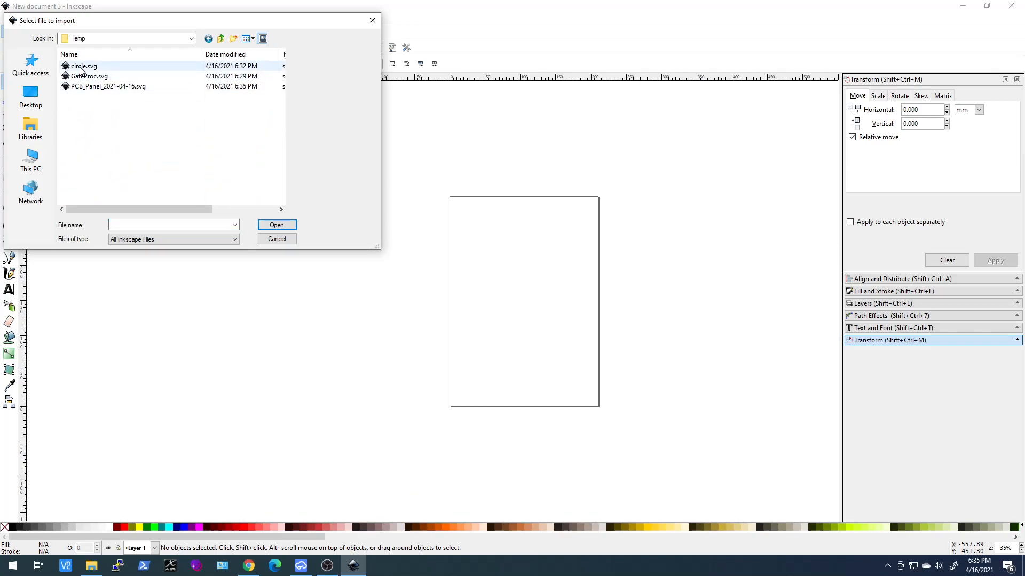
{"action": "double_click", "coordinate": [83, 87]}
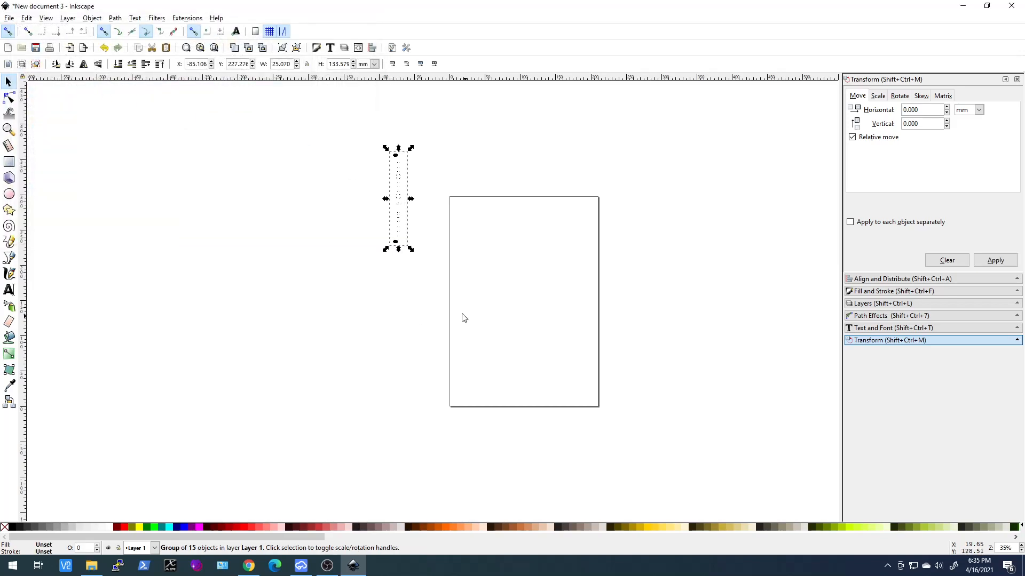
Step: Ungroup the imported panel drawing into its separate objects and clear the selection
{"action": "scroll", "coordinate": [376, 178], "scroll_direction": "up", "scroll_amount": 4}
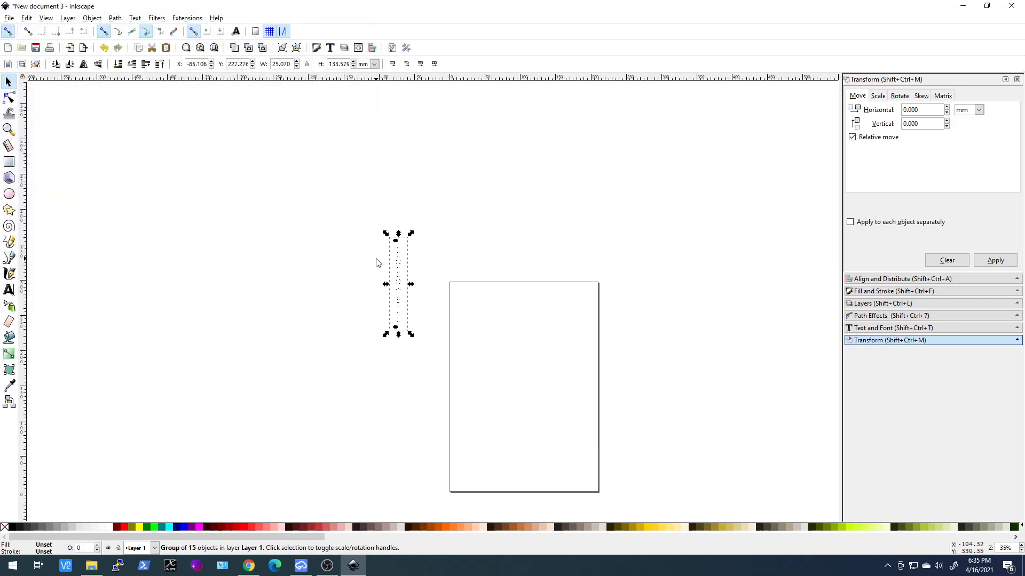
{"action": "scroll", "coordinate": [376, 262], "scroll_direction": "up", "scroll_amount": 3}
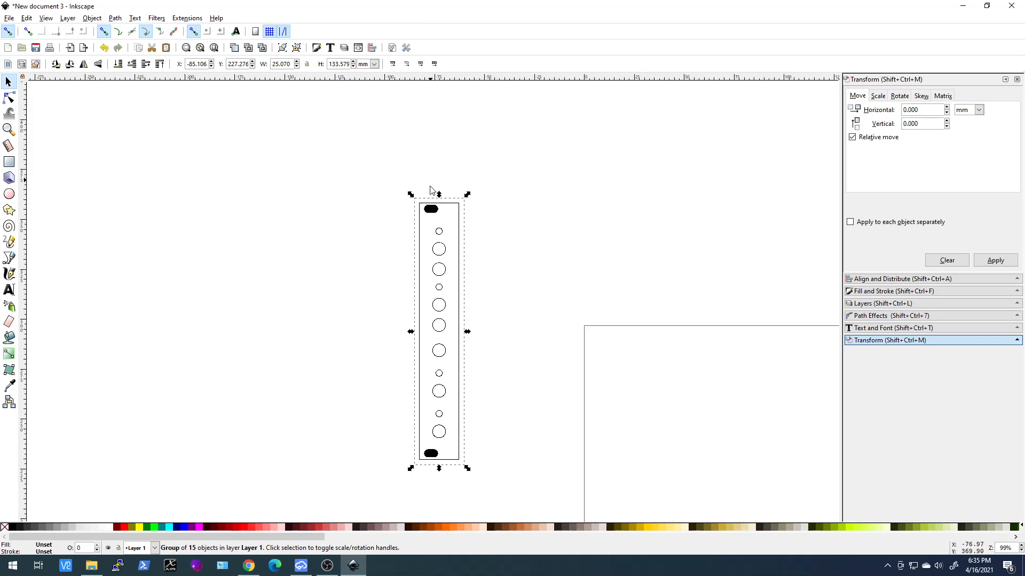
{"action": "left_click", "coordinate": [402, 326]}
{"action": "left_click", "coordinate": [421, 321]}
{"action": "left_click", "coordinate": [297, 49]}
{"action": "left_click", "coordinate": [380, 279]}
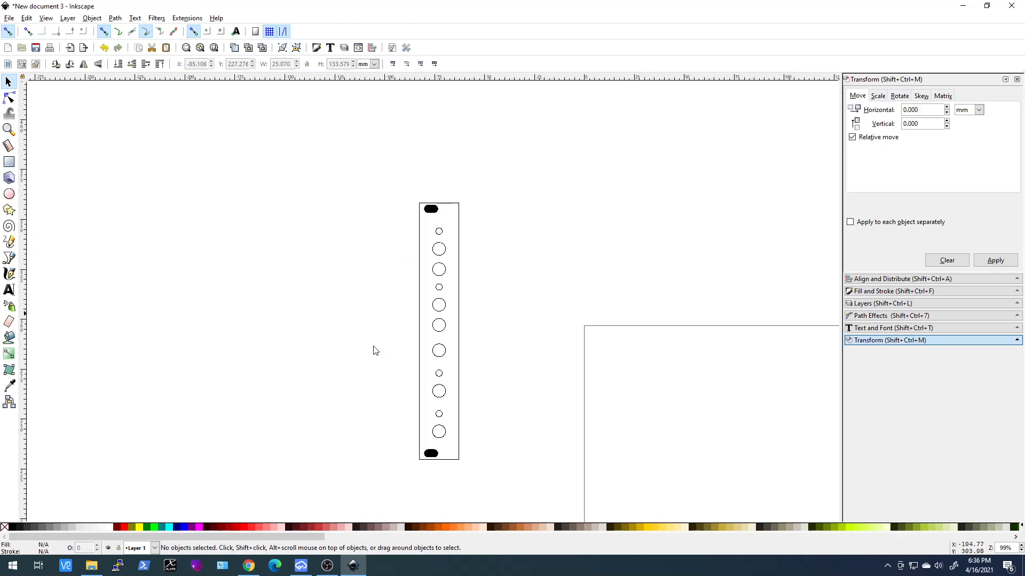
Step: Check the panel outline and holes as individual objects, and delete the invisible rectangle surrounding the panel
{"action": "left_click", "coordinate": [420, 331]}
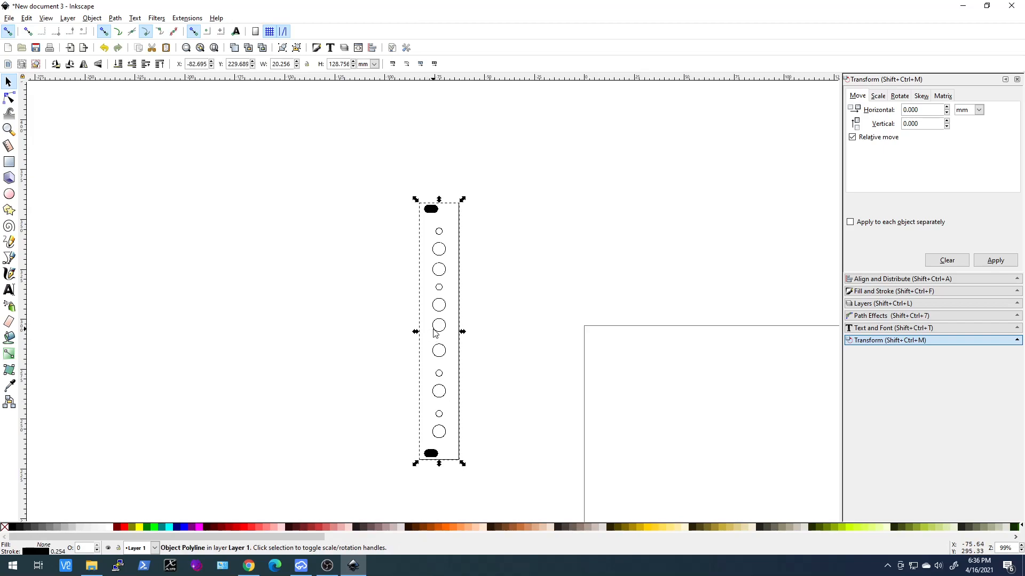
{"action": "left_click", "coordinate": [434, 330]}
{"action": "left_click", "coordinate": [436, 298]}
{"action": "left_click", "coordinate": [438, 289]}
{"action": "left_click", "coordinate": [416, 299]}
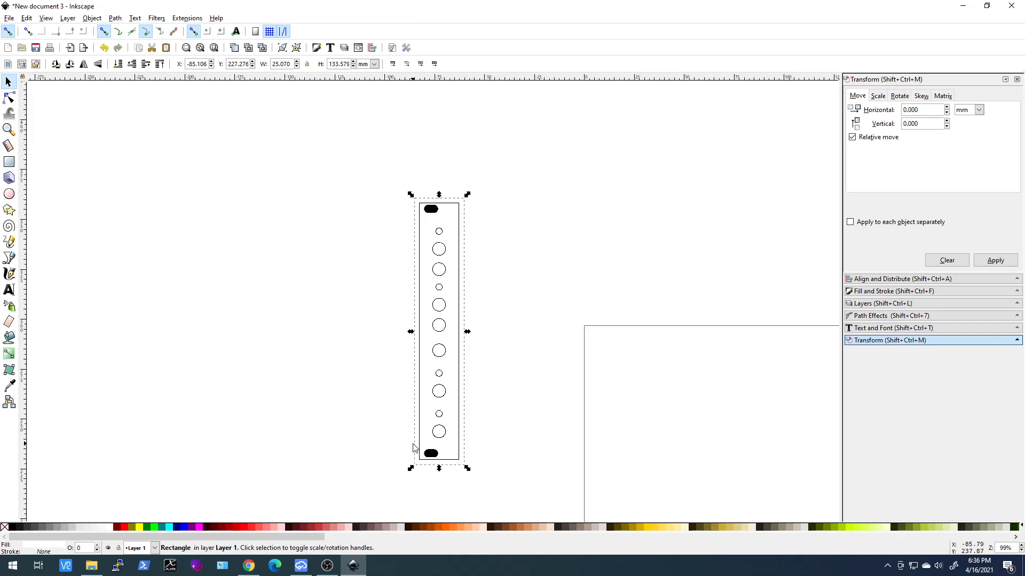
{"action": "key", "text": "Escape"}
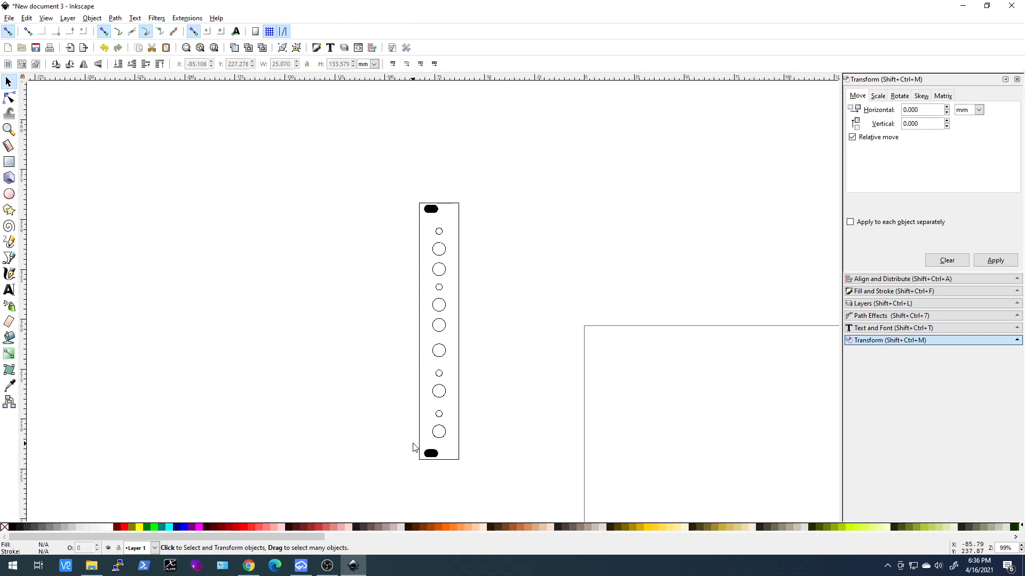
Step: Select all the panel objects and move them so the panel's lower-left corner meets the page's upper-left corner
{"action": "left_click_drag", "start_coordinate": [402, 183], "coordinate": [494, 476]}
{"action": "left_click_drag", "start_coordinate": [436, 453], "coordinate": [600, 318]}
{"action": "scroll", "coordinate": [605, 343], "scroll_direction": "up", "scroll_amount": 3}
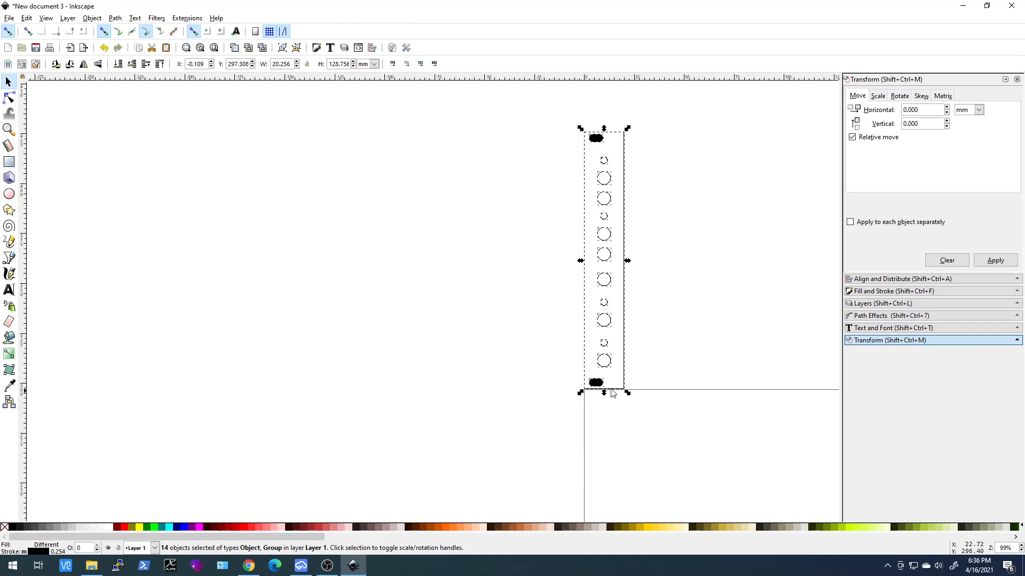
Step: Fine-tune the panel's position to about X -0.126 and Y 296.840 mm, centering its corner strokes on the page edges
{"action": "scroll", "coordinate": [596, 390], "scroll_direction": "up", "scroll_amount": 8}
{"action": "scroll", "coordinate": [594, 391], "scroll_direction": "down", "scroll_amount": 10}
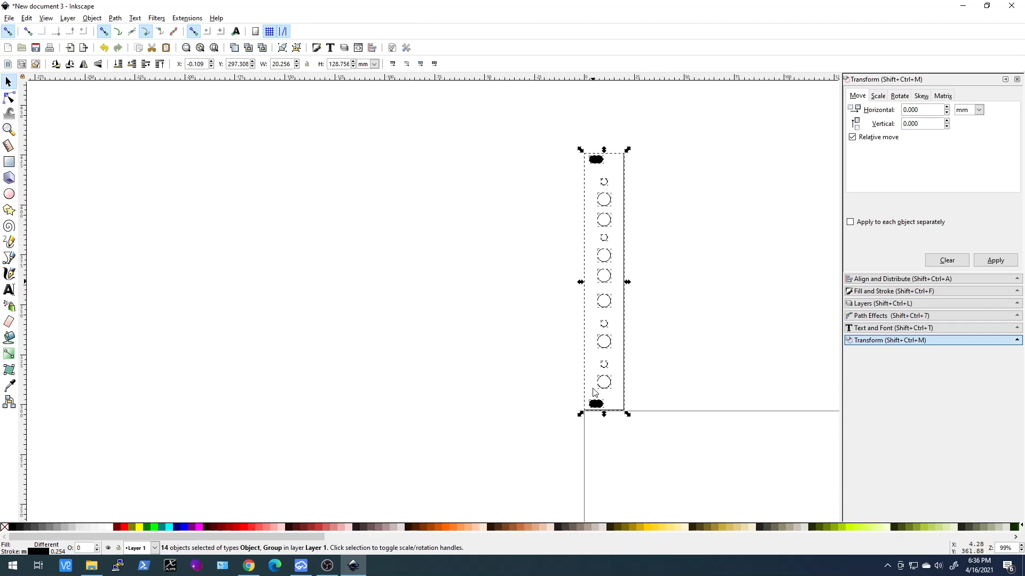
{"action": "scroll", "coordinate": [599, 385], "scroll_direction": "up", "scroll_amount": 5}
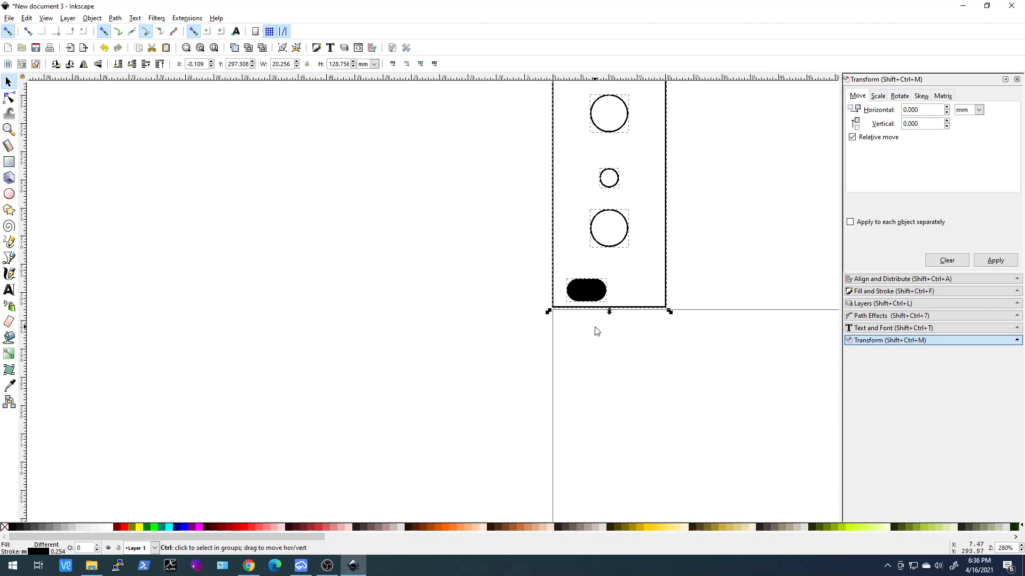
{"action": "left_click_drag", "start_coordinate": [582, 244], "coordinate": [585, 252]}
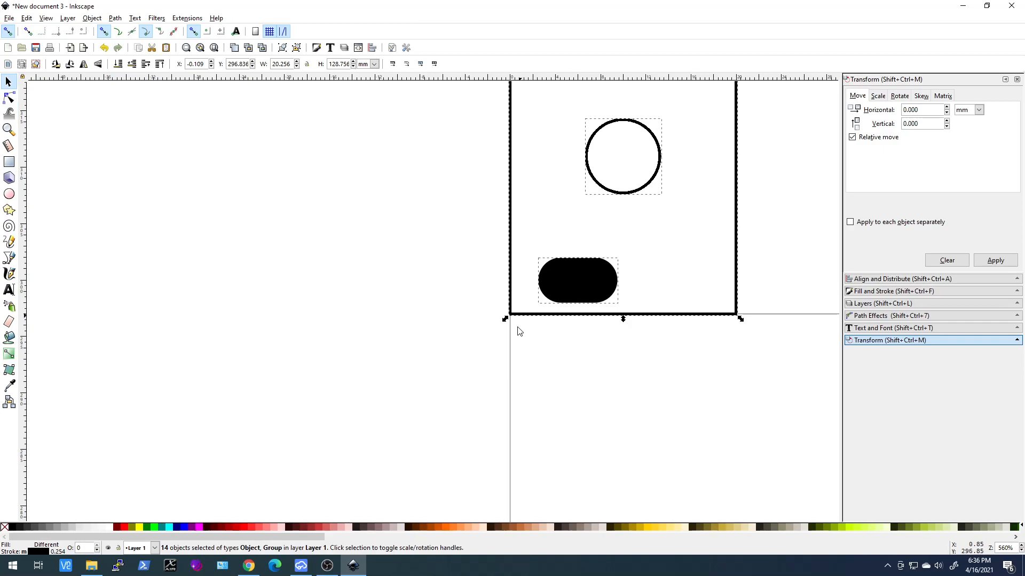
{"action": "scroll", "coordinate": [510, 316], "scroll_direction": "up", "scroll_amount": 7}
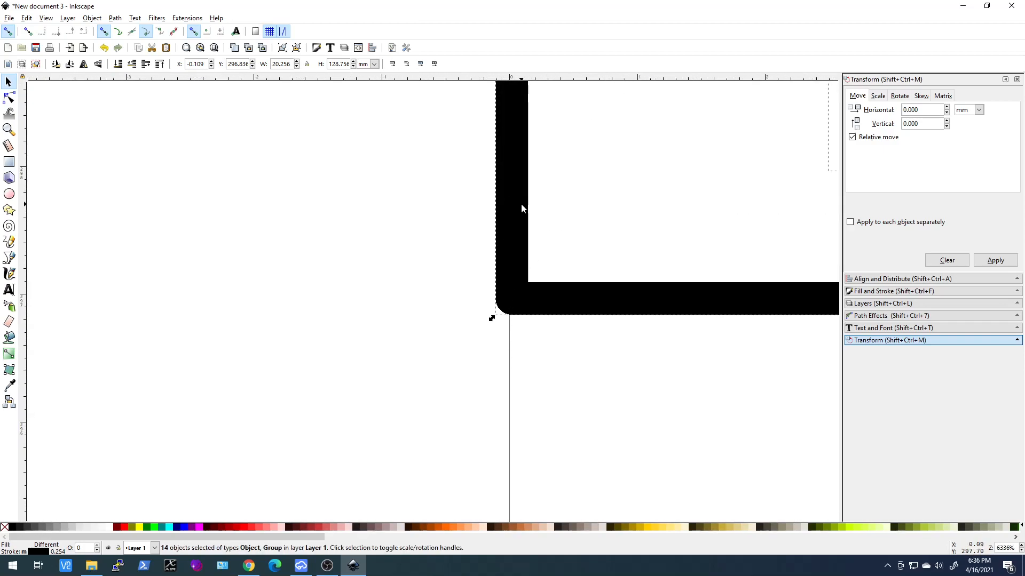
{"action": "left_click_drag", "start_coordinate": [519, 274], "coordinate": [515, 274]}
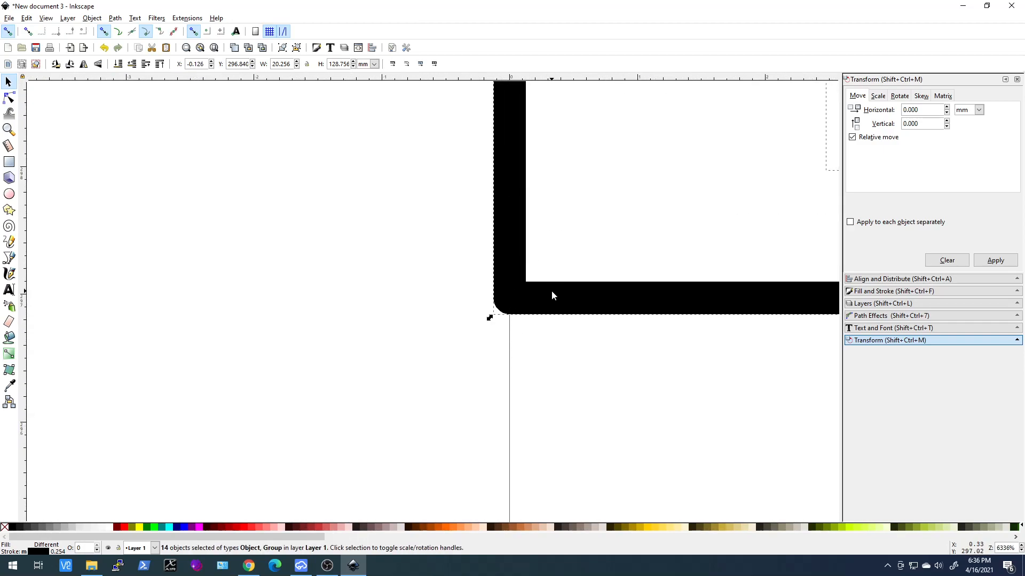
Step: Examine the panel's lower-right corner up close for alignment with the page's upper edge, and review the whole panel
{"action": "scroll", "coordinate": [549, 311], "scroll_direction": "down", "scroll_amount": 3}
{"action": "scroll", "coordinate": [549, 311], "scroll_direction": "down", "scroll_amount": 8}
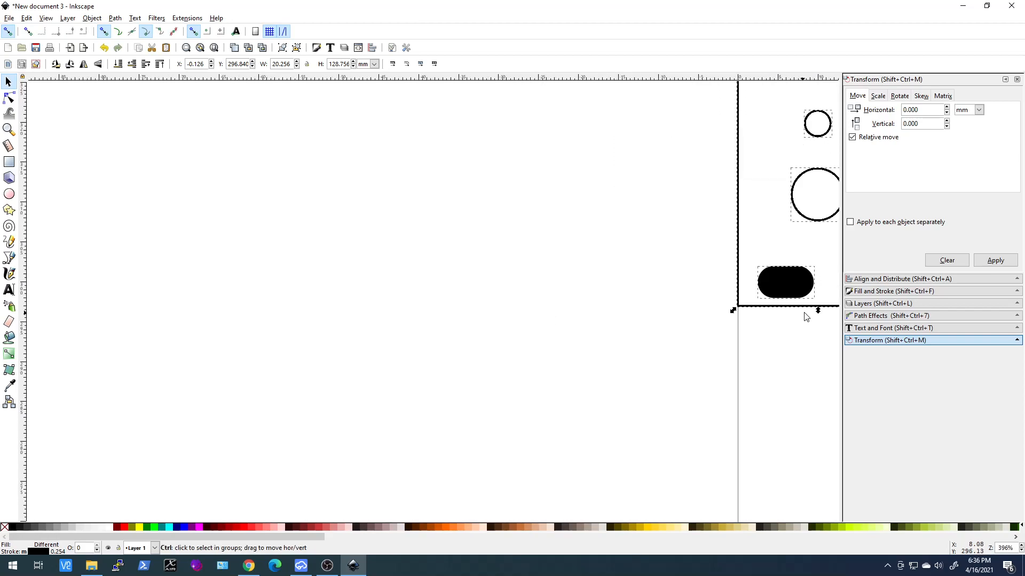
{"action": "left_click_drag", "start_coordinate": [795, 322], "coordinate": [442, 329]}
{"action": "scroll", "coordinate": [544, 323], "scroll_direction": "down", "scroll_amount": 1}
{"action": "scroll", "coordinate": [546, 307], "scroll_direction": "up", "scroll_amount": 5}
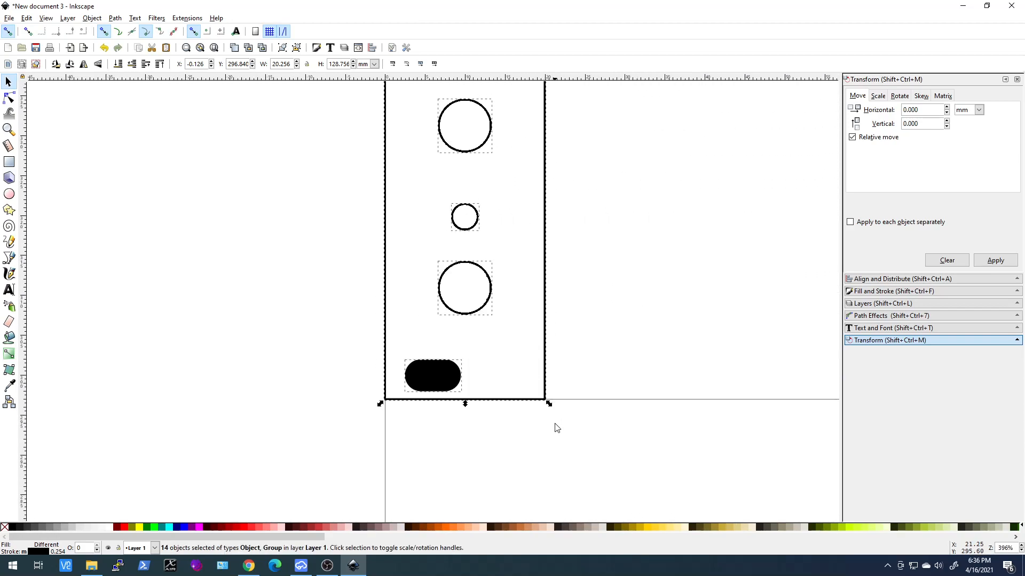
{"action": "scroll", "coordinate": [555, 422], "scroll_direction": "up", "scroll_amount": 8}
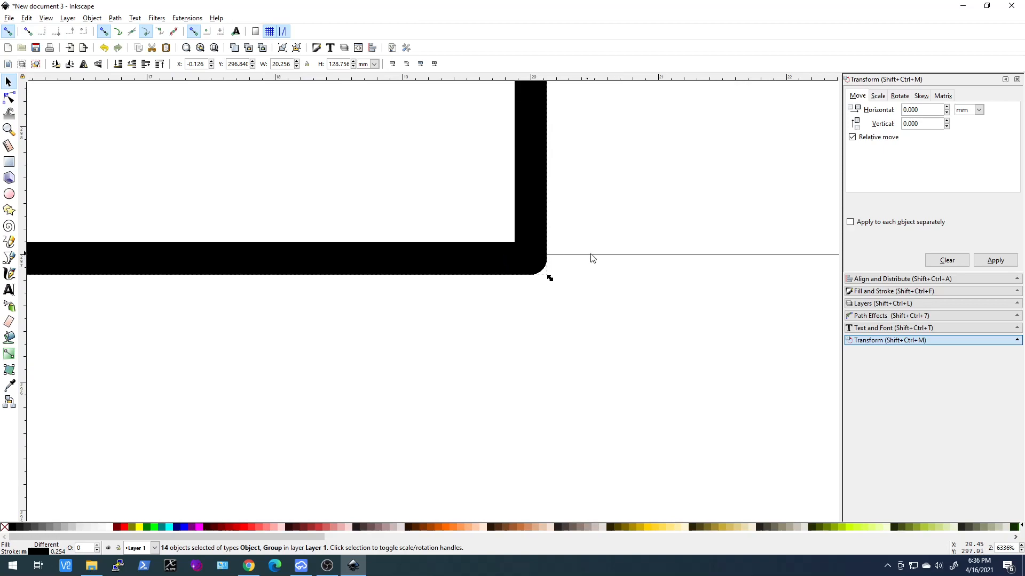
{"action": "scroll", "coordinate": [457, 336], "scroll_direction": "down", "scroll_amount": 12}
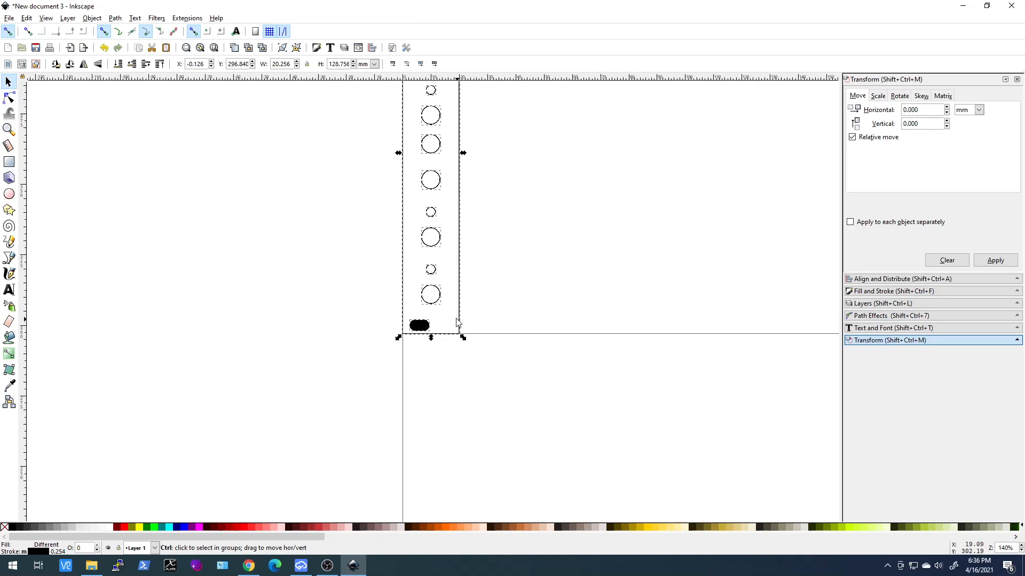
{"action": "scroll", "coordinate": [457, 309], "scroll_direction": "down", "scroll_amount": 2}
{"action": "scroll", "coordinate": [405, 243], "scroll_direction": "up", "scroll_amount": 3}
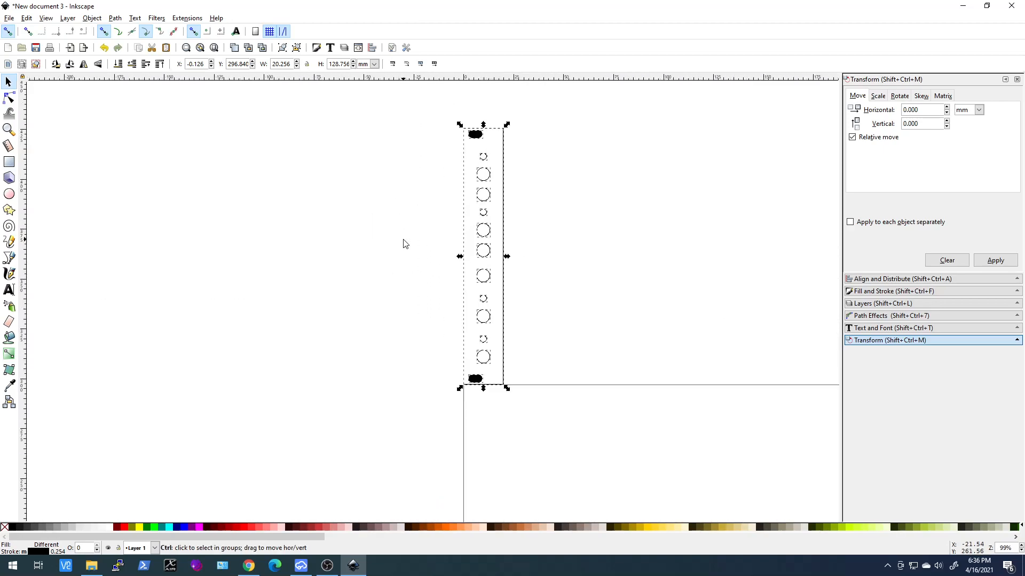
{"action": "scroll", "coordinate": [409, 250], "scroll_direction": "down", "scroll_amount": 1}
Step: Add a layer named Artwork above the current layer and make it the active layer
{"action": "left_click", "coordinate": [418, 251]}
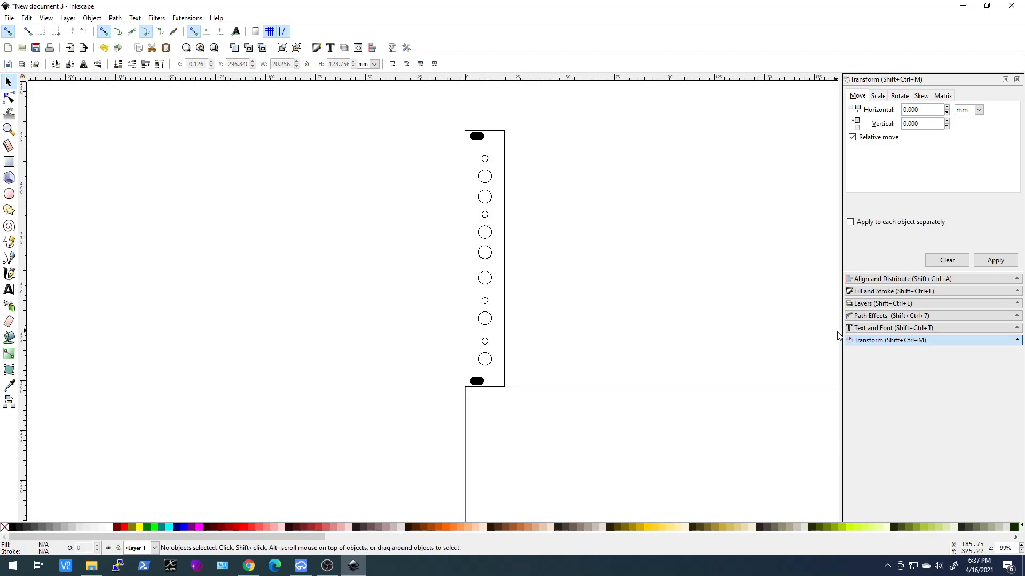
{"action": "left_click", "coordinate": [873, 304]}
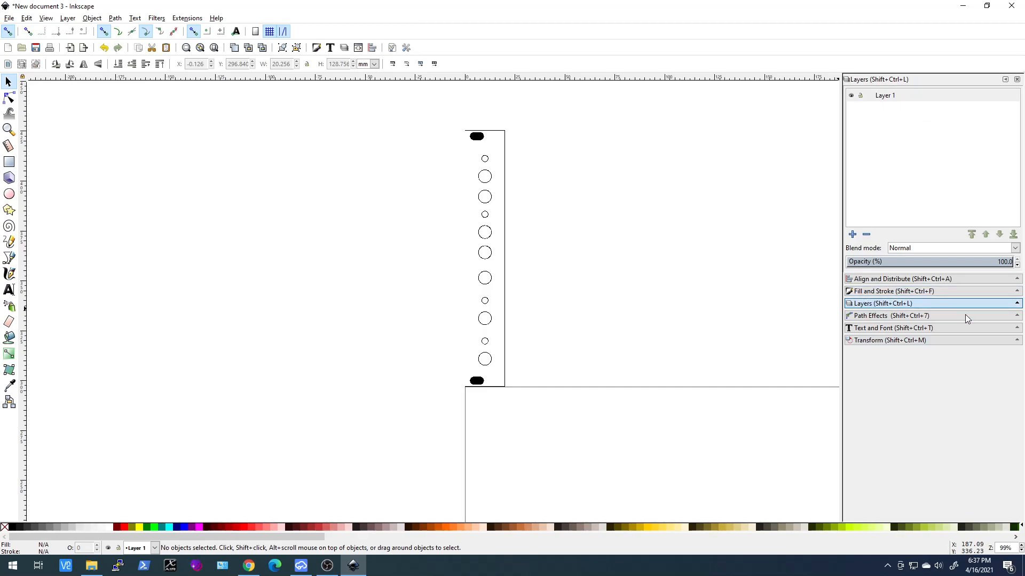
{"action": "left_click", "coordinate": [852, 235]}
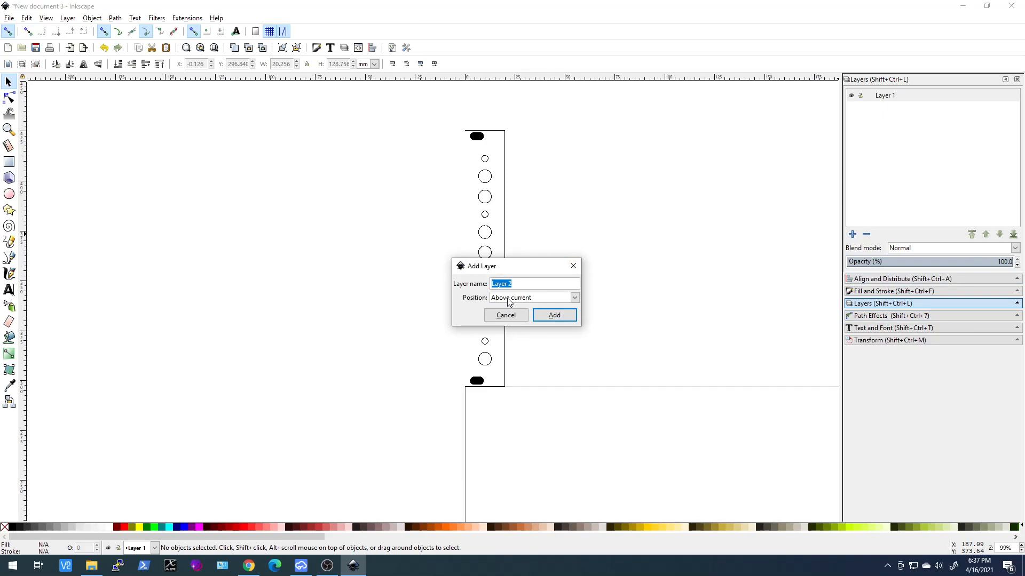
{"action": "type", "text": "Artwork"}
{"action": "key", "text": "Return"}
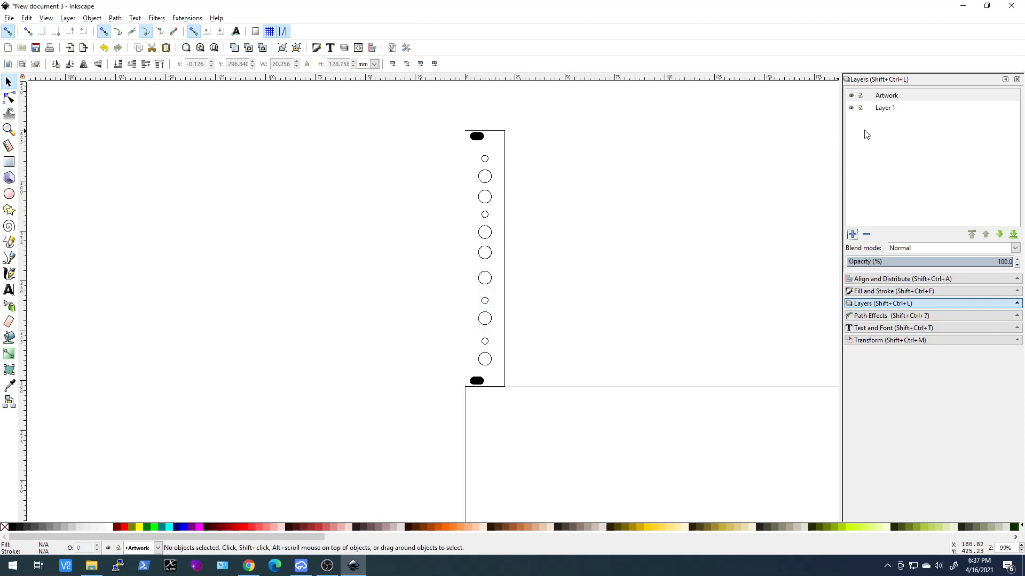
{"action": "left_click", "coordinate": [886, 99]}
{"action": "left_click", "coordinate": [884, 101]}
{"action": "scroll", "coordinate": [498, 291], "scroll_direction": "up", "scroll_amount": 2}
{"action": "scroll", "coordinate": [498, 290], "scroll_direction": "down", "scroll_amount": 2}
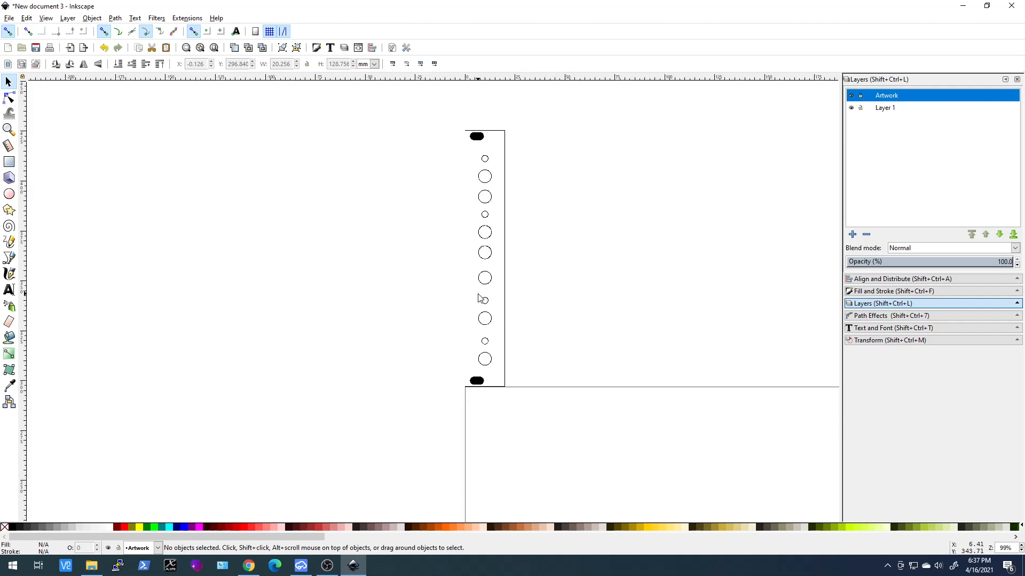
Step: Create the text label IN on the Artwork layer and place it just left of the panel's uppermost large hole
{"action": "scroll", "coordinate": [480, 298], "scroll_direction": "up", "scroll_amount": 2, "text": "ctrl"}
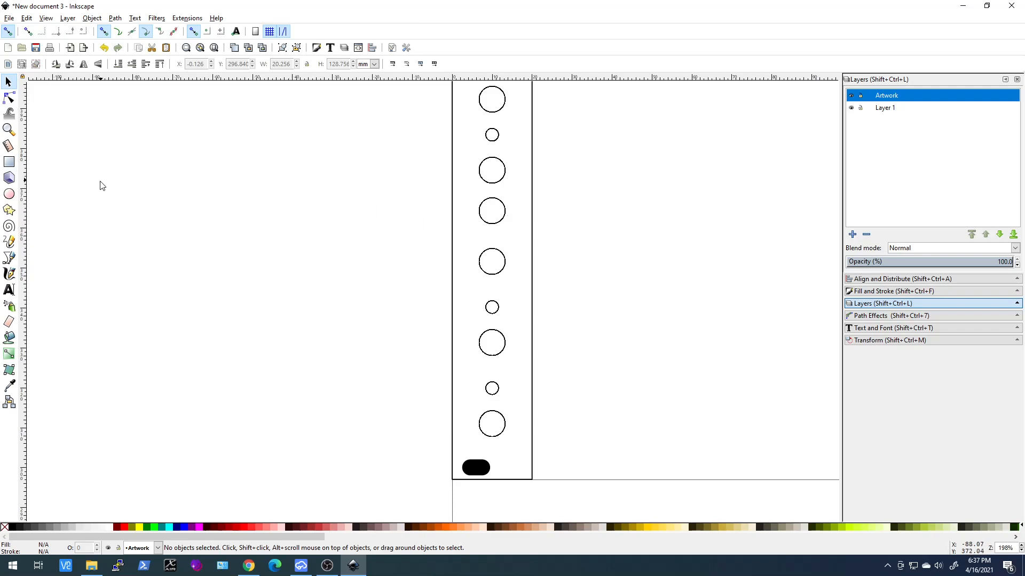
{"action": "scroll", "coordinate": [423, 304], "scroll_direction": "up", "scroll_amount": 10}
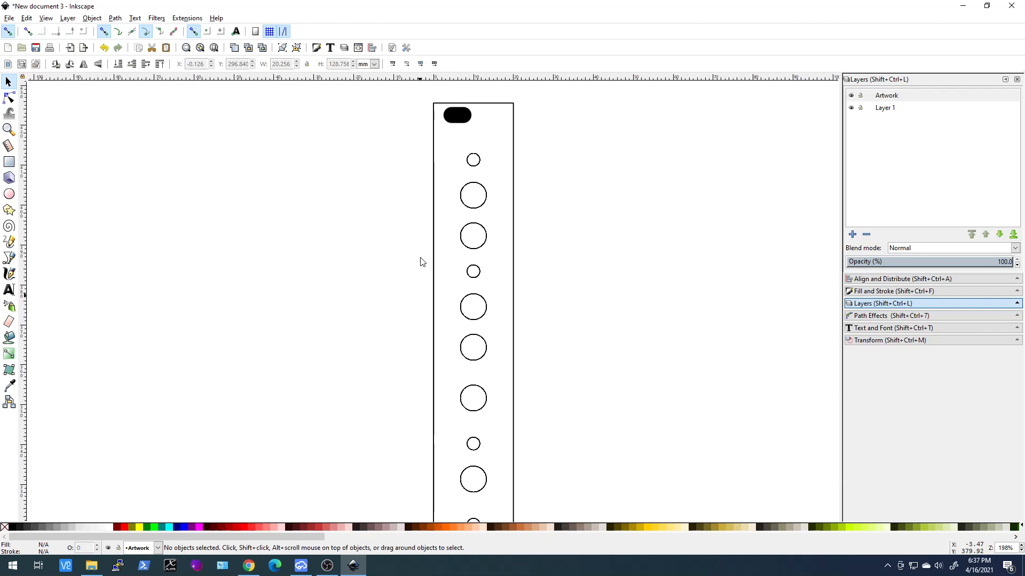
{"action": "left_click", "coordinate": [8, 291]}
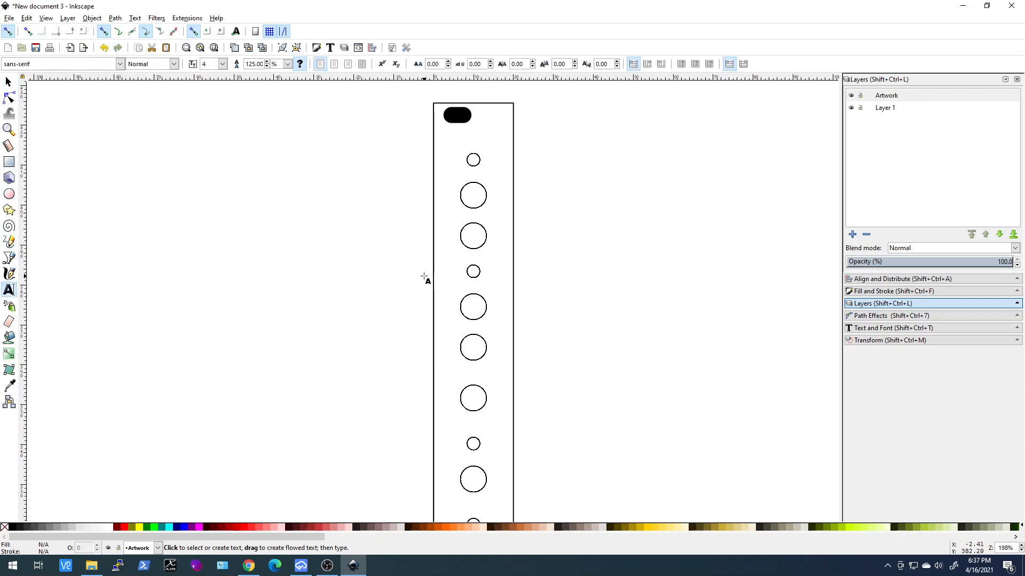
{"action": "left_click", "coordinate": [377, 247]}
{"action": "type", "text": "JN"}
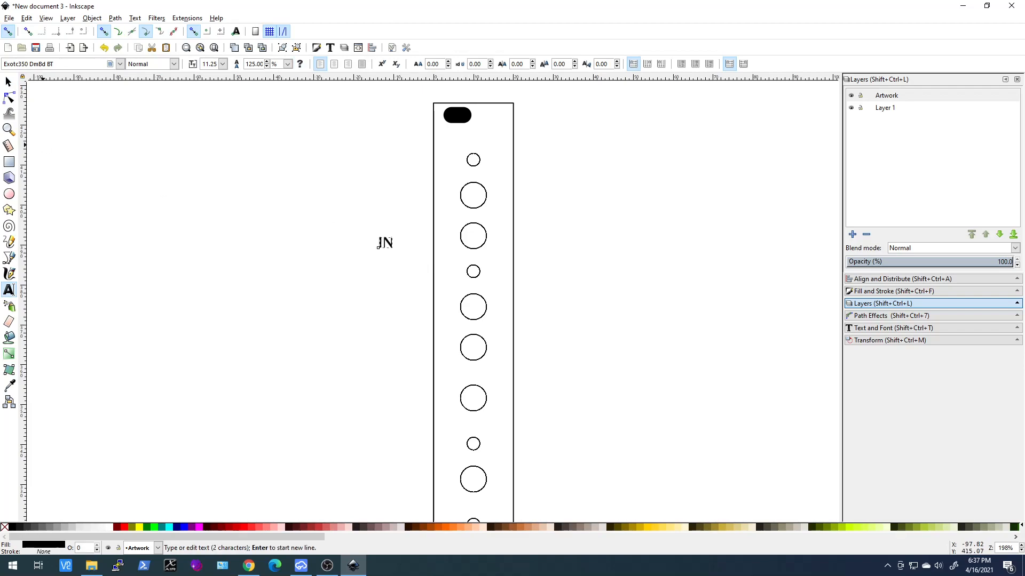
{"action": "left_click", "coordinate": [8, 81]}
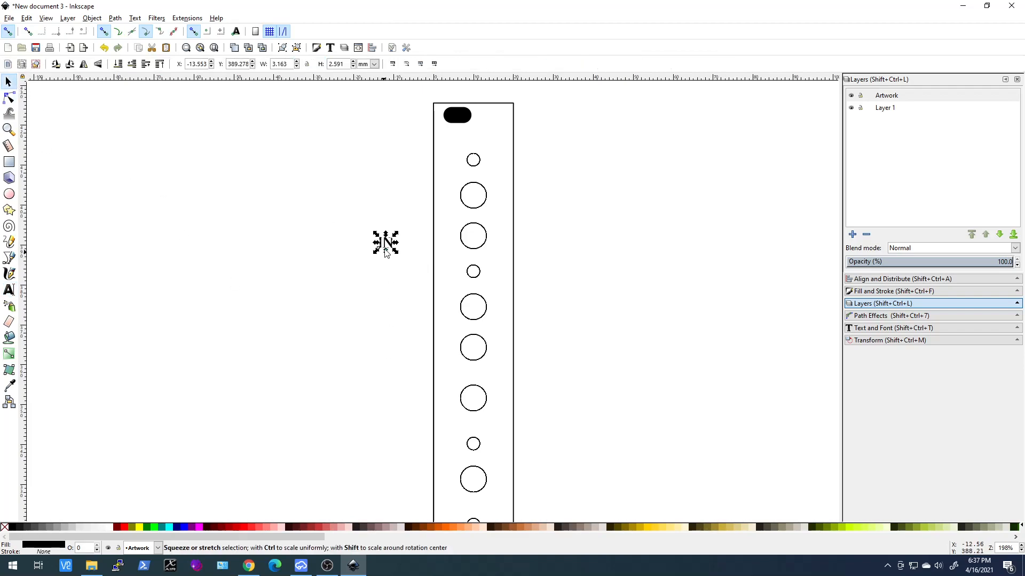
{"action": "left_click_drag", "start_coordinate": [389, 241], "coordinate": [450, 197]}
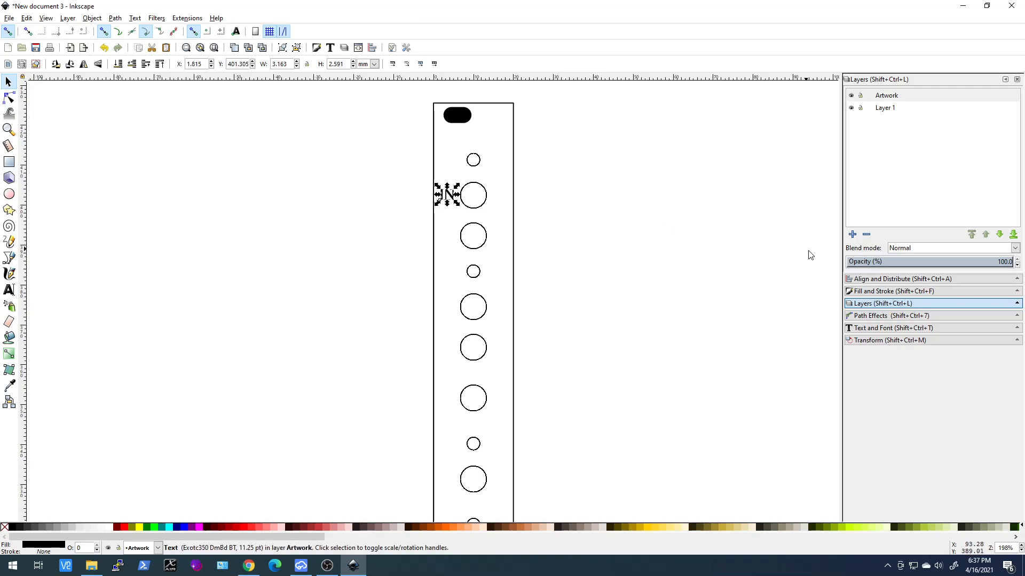
Step: Center the IN label on the horizontal axis of the large hole beside it, relative to the last selected object
{"action": "left_click", "coordinate": [885, 281]}
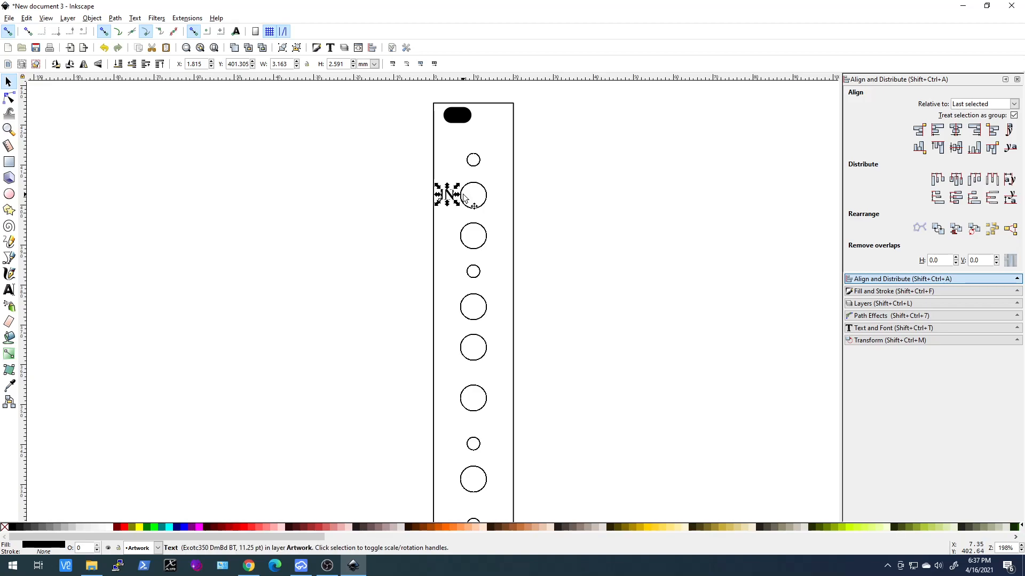
{"action": "left_click", "coordinate": [473, 208], "text": "shift"}
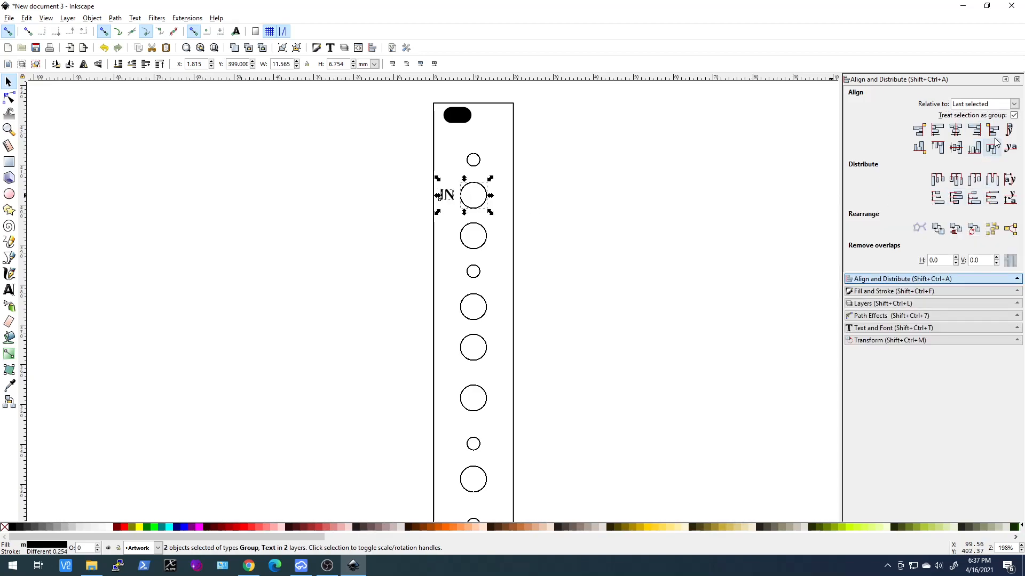
{"action": "left_click", "coordinate": [955, 148]}
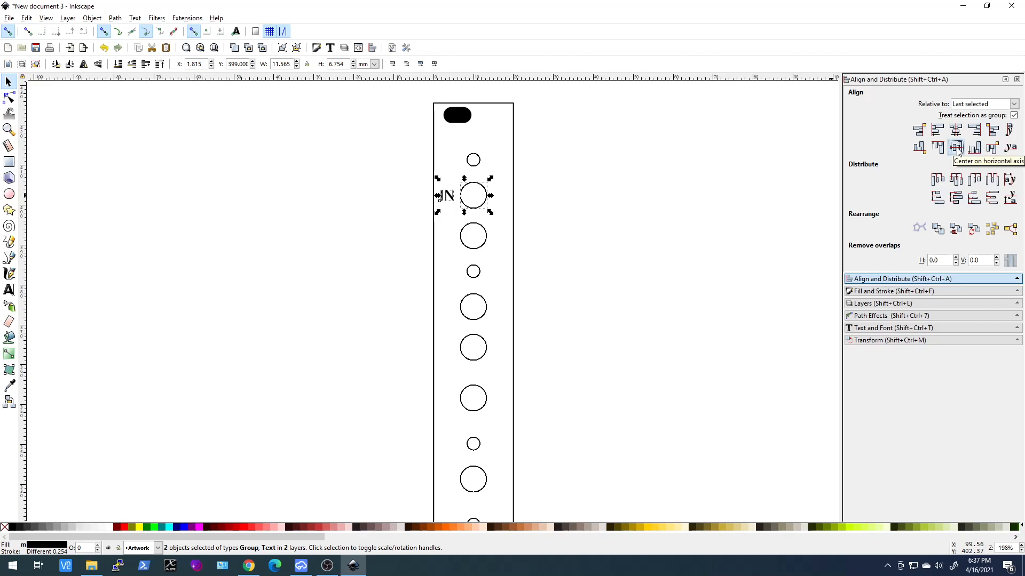
Step: Review the IN label's placement on the whole panel and examine its letters up close
{"action": "scroll", "coordinate": [409, 192], "scroll_direction": "up", "scroll_amount": 1}
{"action": "scroll", "coordinate": [426, 214], "scroll_direction": "up", "scroll_amount": 3}
{"action": "scroll", "coordinate": [426, 214], "scroll_direction": "down", "scroll_amount": 1}
{"action": "scroll", "coordinate": [426, 214], "scroll_direction": "down", "scroll_amount": 5}
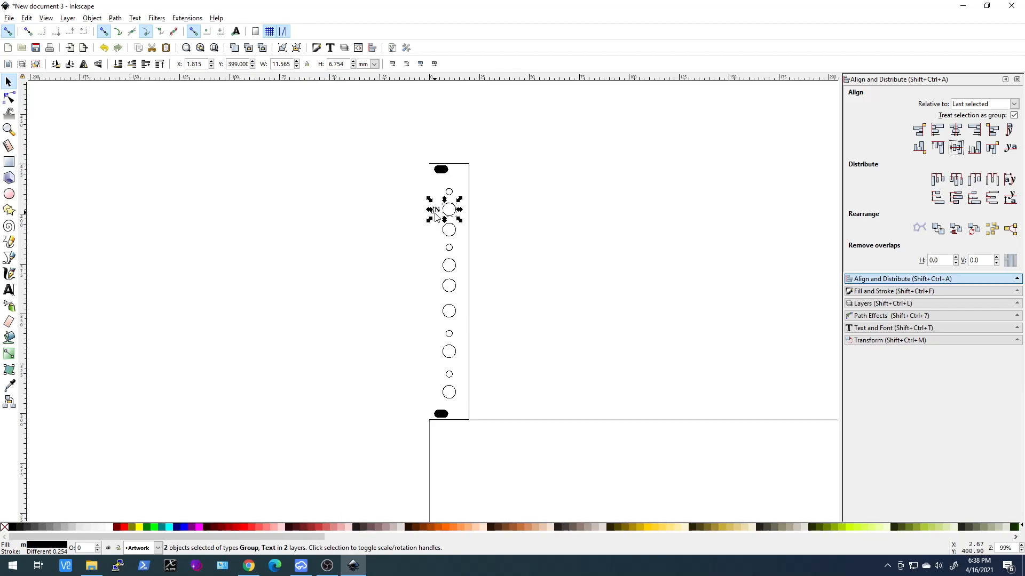
{"action": "scroll", "coordinate": [437, 214], "scroll_direction": "up", "scroll_amount": 2}
{"action": "scroll", "coordinate": [438, 215], "scroll_direction": "up", "scroll_amount": 2}
{"action": "left_click", "coordinate": [436, 249]}
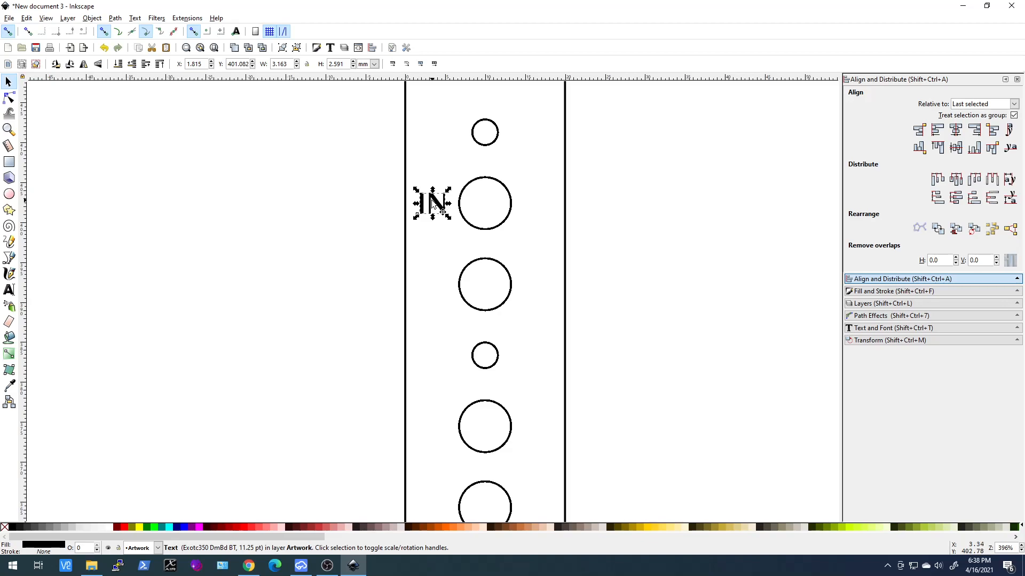
{"action": "left_click", "coordinate": [412, 236]}
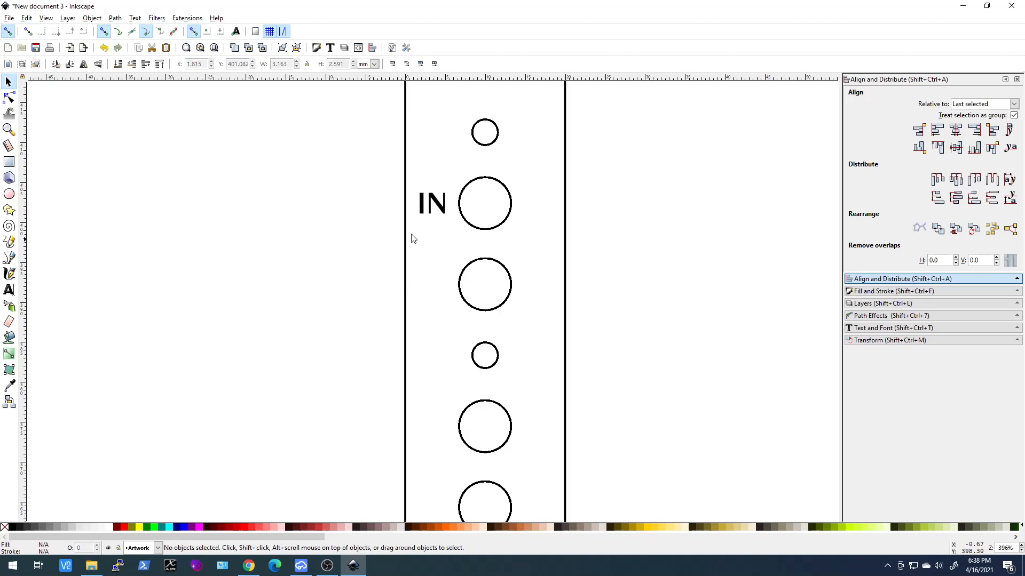
{"action": "left_click", "coordinate": [440, 206]}
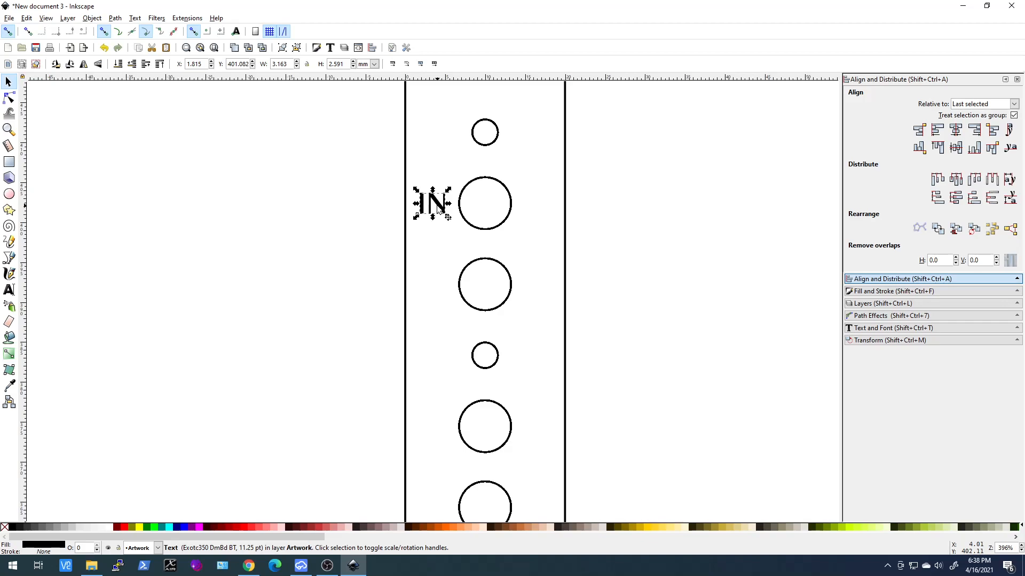
{"action": "scroll", "coordinate": [438, 209], "scroll_direction": "up", "scroll_amount": 5}
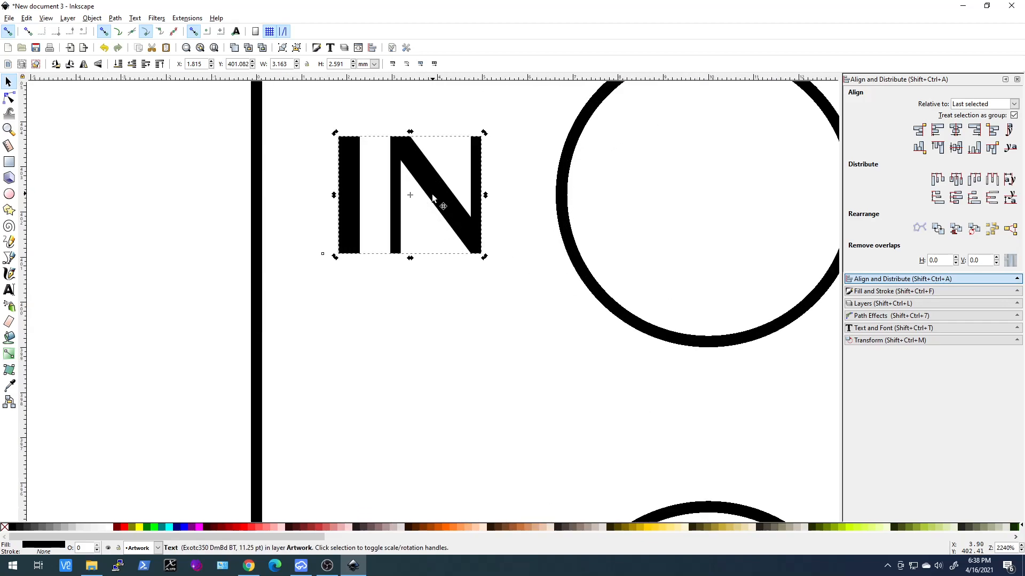
{"action": "left_click", "coordinate": [424, 327]}
Step: Convert the IN text label from a text object to paths
{"action": "left_click", "coordinate": [427, 195]}
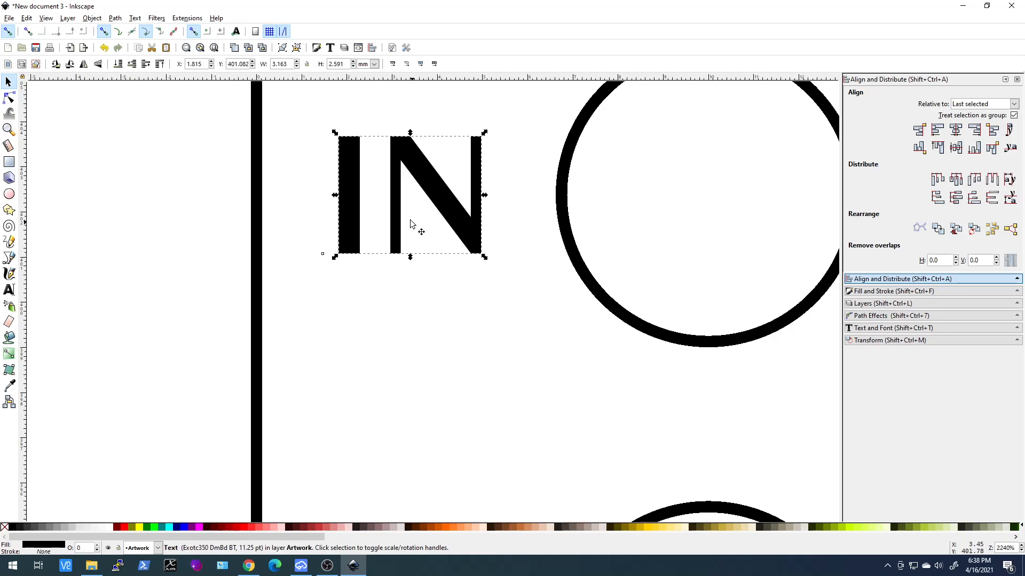
{"action": "left_click", "coordinate": [115, 18]}
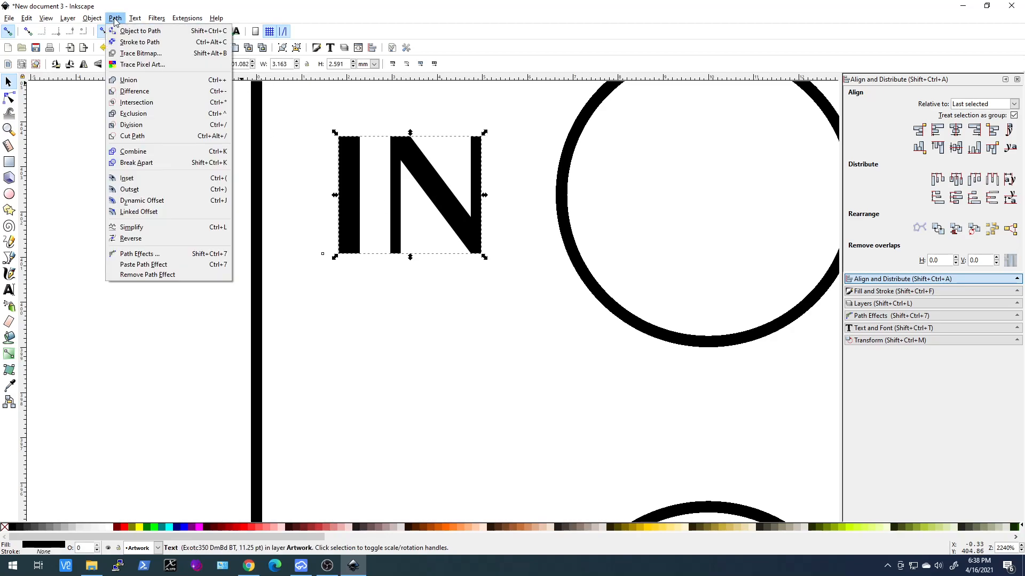
{"action": "left_click", "coordinate": [122, 32]}
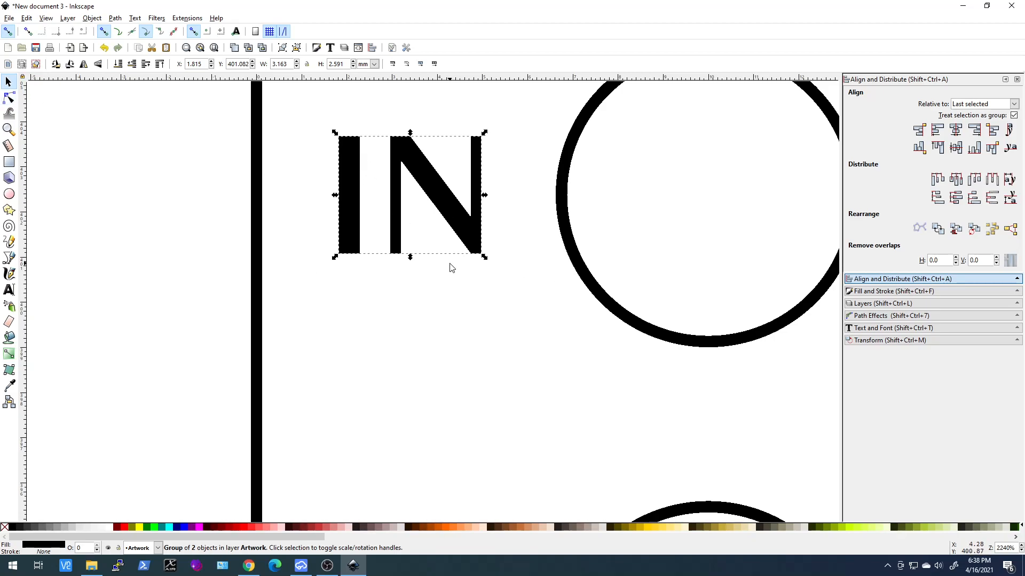
Step: Try reshaping the letter I by moving its upper-left corner node outward, and undo the change
{"action": "left_click", "coordinate": [9, 97]}
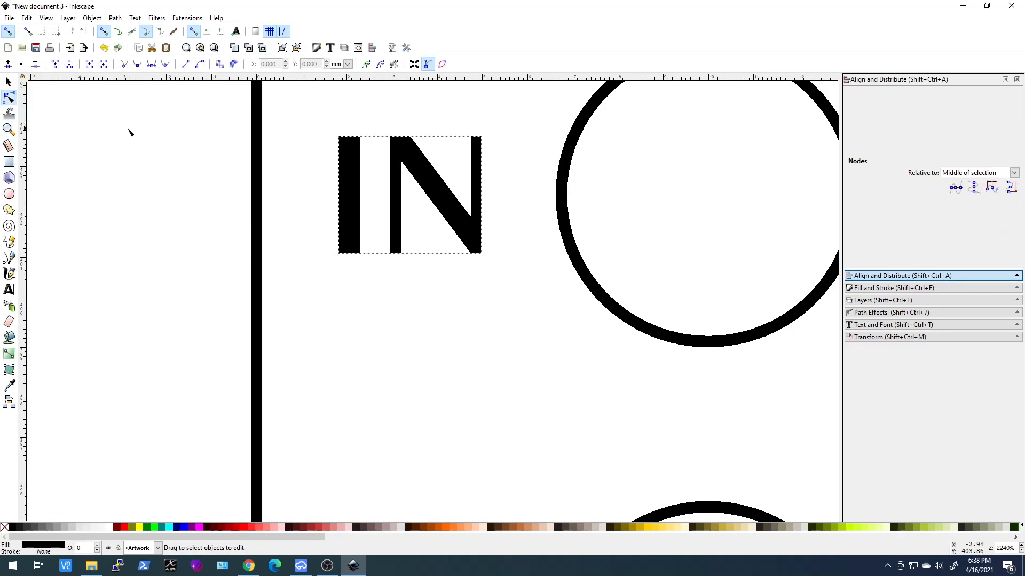
{"action": "left_click", "coordinate": [355, 179]}
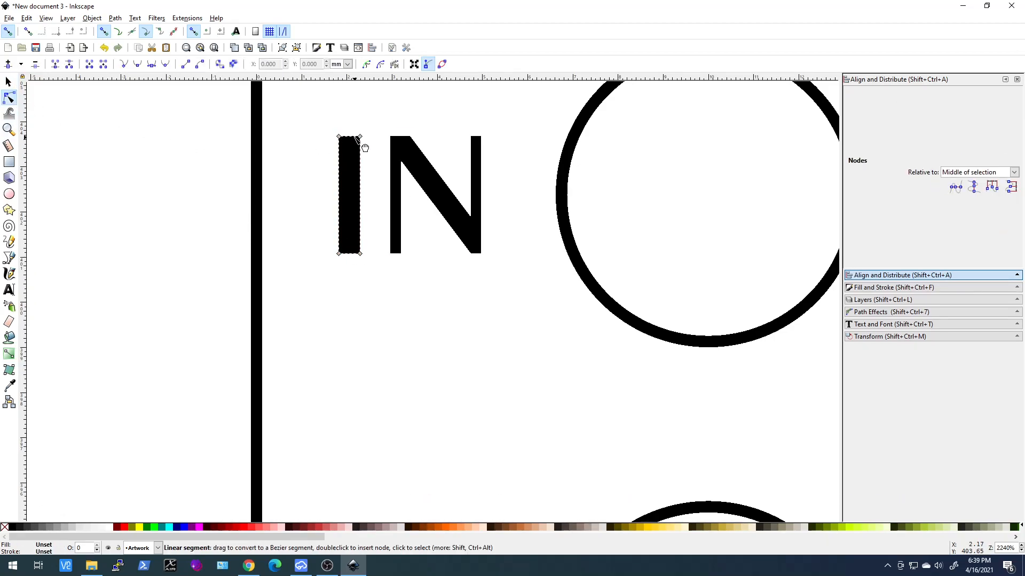
{"action": "left_click_drag", "start_coordinate": [341, 138], "coordinate": [305, 112]}
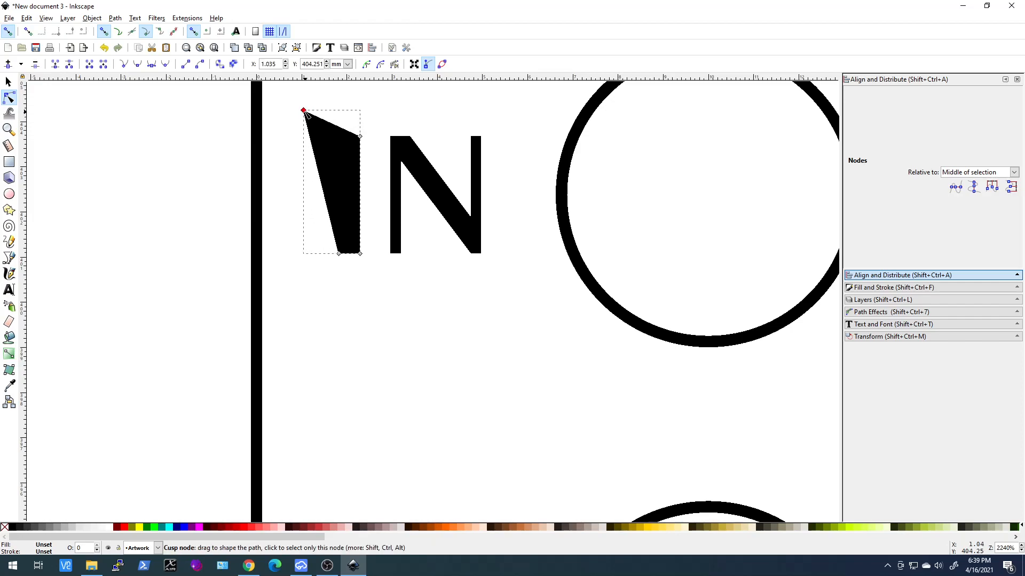
{"action": "key", "text": "ctrl+z"}
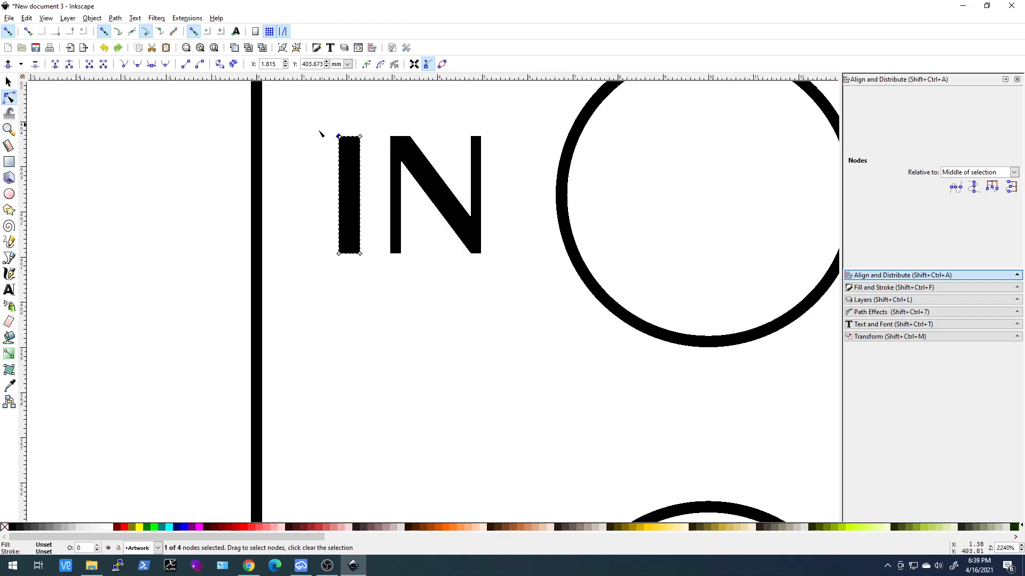
{"action": "left_click", "coordinate": [8, 81]}
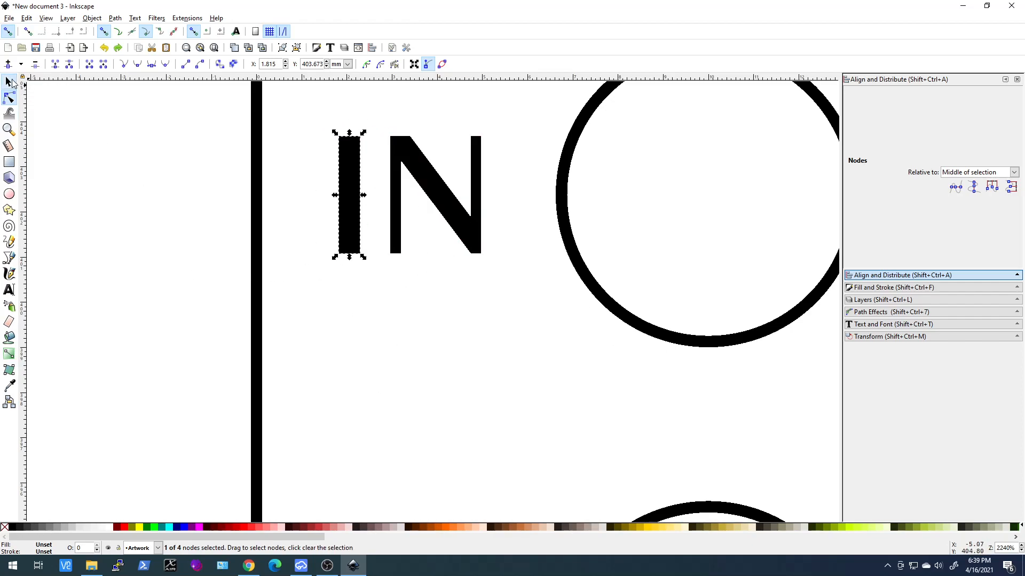
Step: Ungroup the IN label into separate letter paths, test-move the letter I on its own, and undo that move
{"action": "left_click", "coordinate": [407, 344]}
{"action": "left_click", "coordinate": [351, 233]}
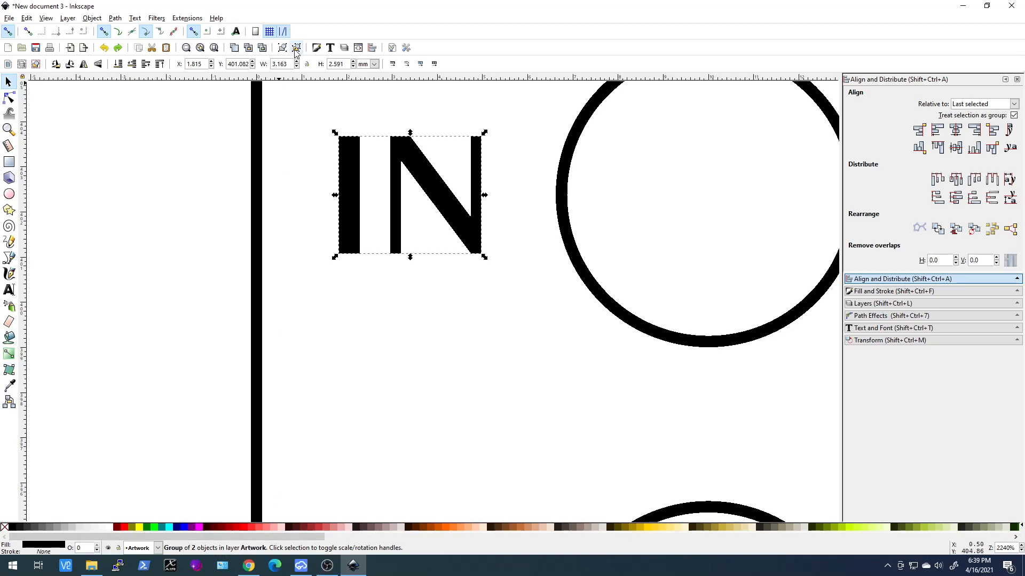
{"action": "left_click", "coordinate": [387, 224]}
{"action": "mouse_move", "coordinate": [354, 207]}
{"action": "left_mouse_down"}
{"action": "mouse_move", "coordinate": [371, 207]}
{"action": "mouse_move", "coordinate": [348, 187]}
{"action": "mouse_move", "coordinate": [365, 203]}
{"action": "mouse_move", "coordinate": [345, 202]}
{"action": "left_mouse_up"}
{"action": "key", "text": "ctrl+z"}
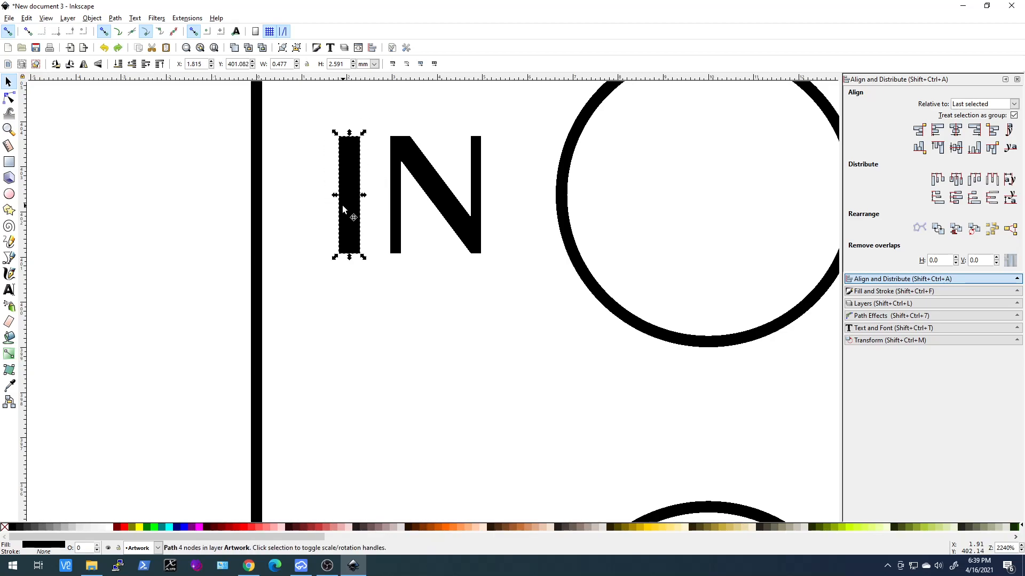
{"action": "left_click", "coordinate": [371, 218]}
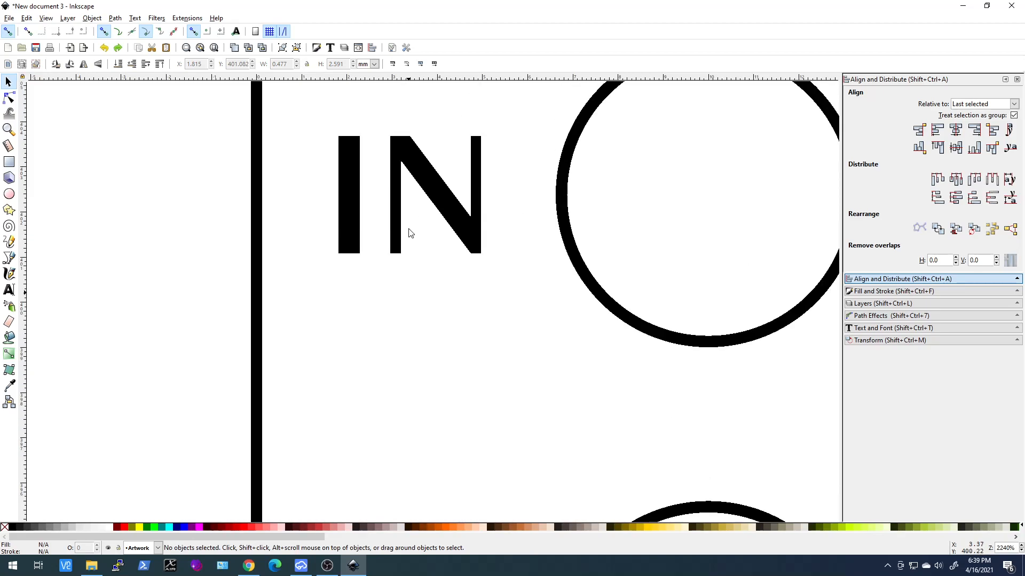
Step: Draw a rectangle about 9.4 by 10.3 mm around the large hole next to the IN label
{"action": "scroll", "coordinate": [411, 233], "scroll_direction": "right", "scroll_amount": 3}
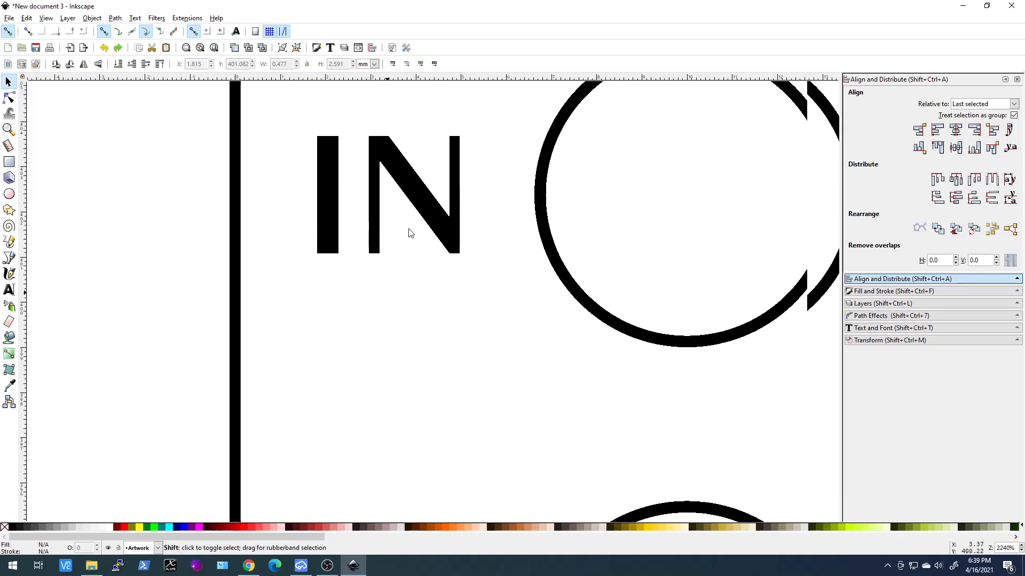
{"action": "scroll", "coordinate": [408, 233], "scroll_direction": "down", "scroll_amount": 3}
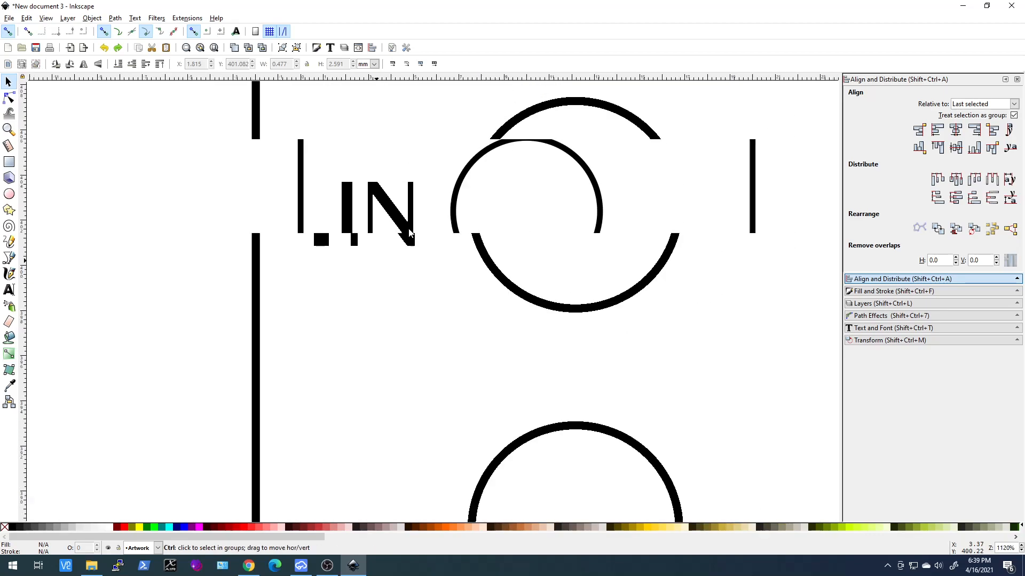
{"action": "left_click_drag", "start_coordinate": [403, 241], "coordinate": [351, 269]}
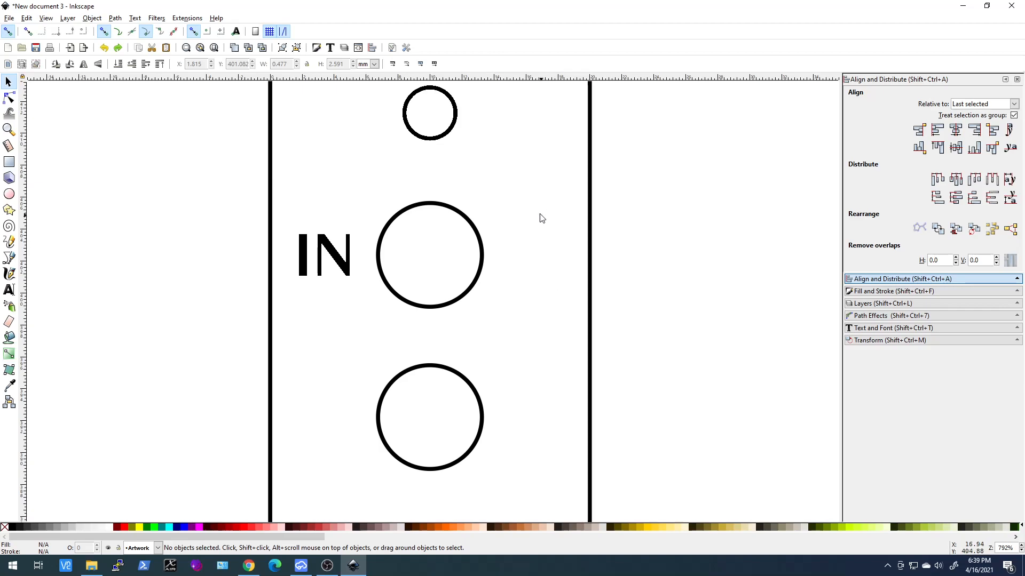
{"action": "left_click", "coordinate": [9, 162]}
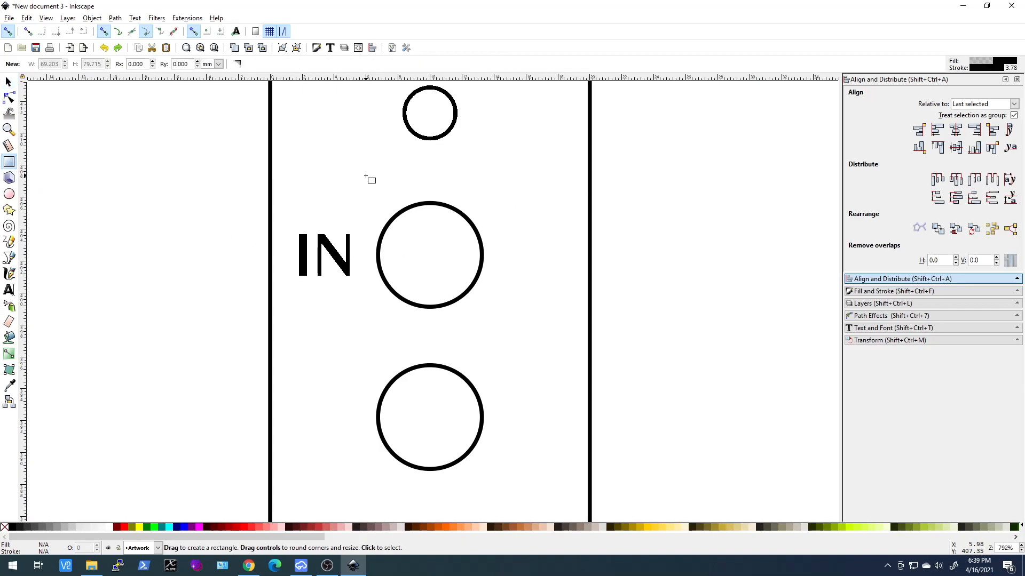
{"action": "left_click_drag", "start_coordinate": [358, 172], "coordinate": [510, 338]}
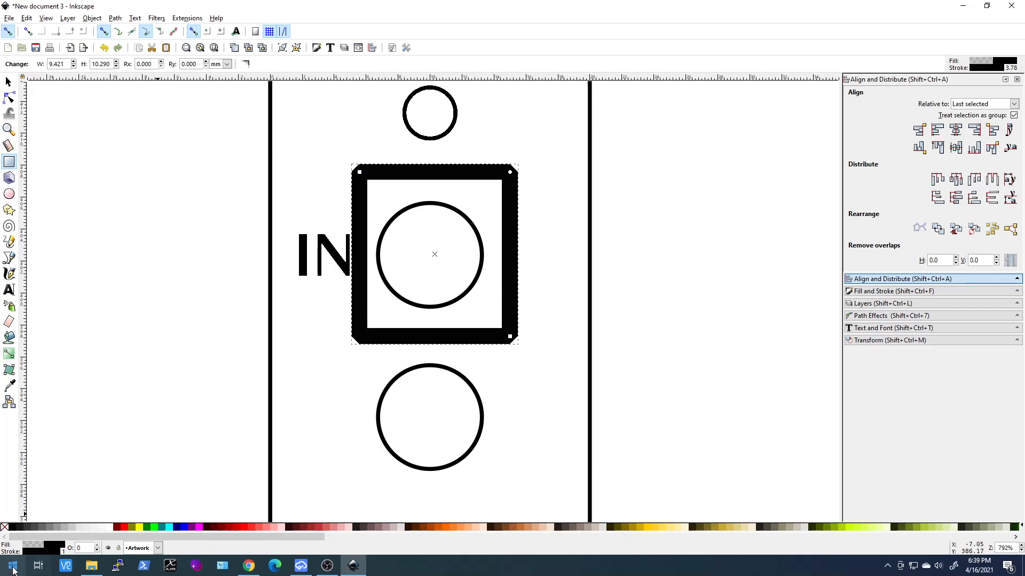
Step: Remove the stroke from the rectangle over the large hole and fill it with solid black
{"action": "left_click", "coordinate": [6, 528], "text": "shift"}
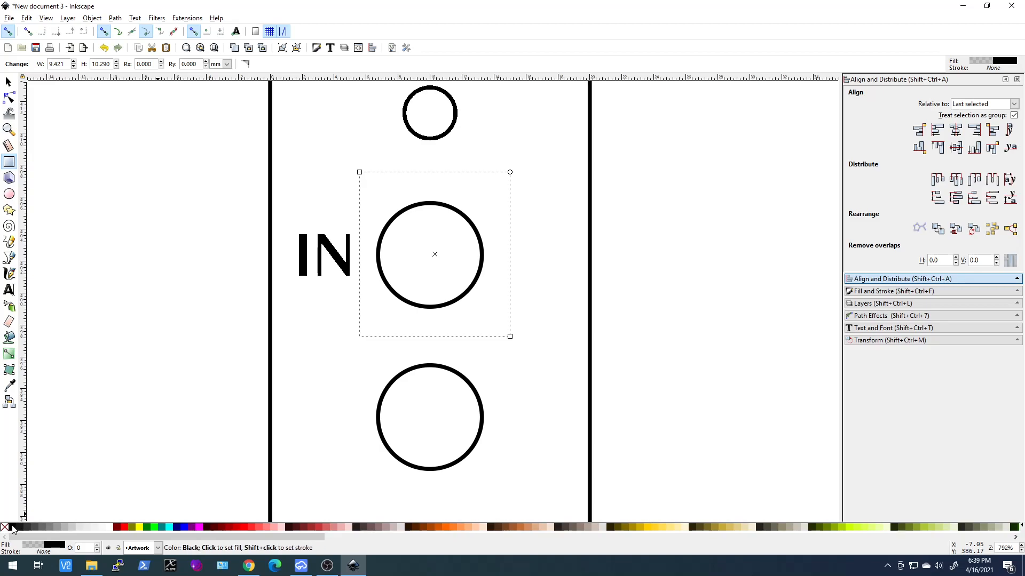
{"action": "key", "text": "ctrl+shift+f"}
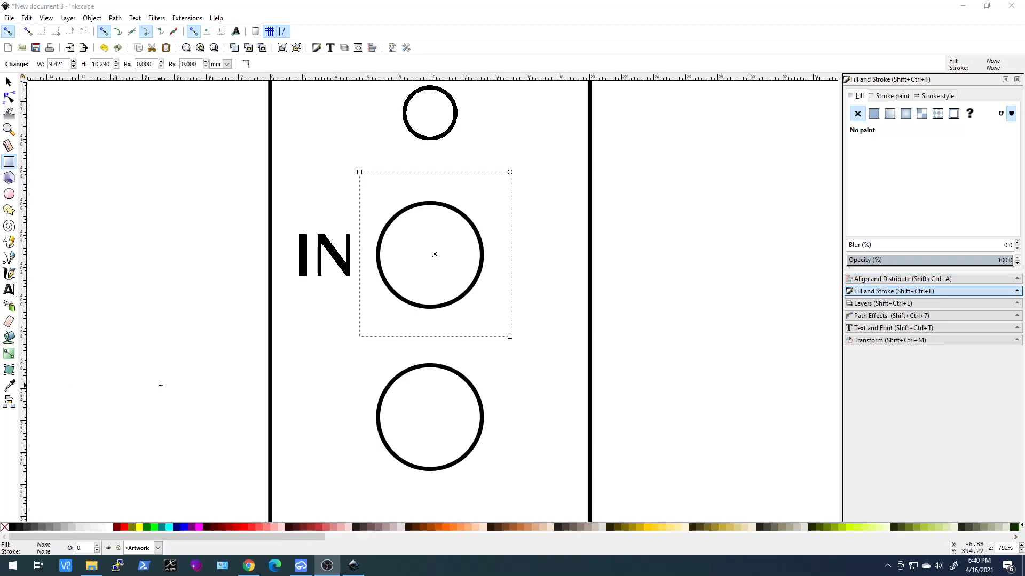
{"action": "left_click", "coordinate": [10, 527]}
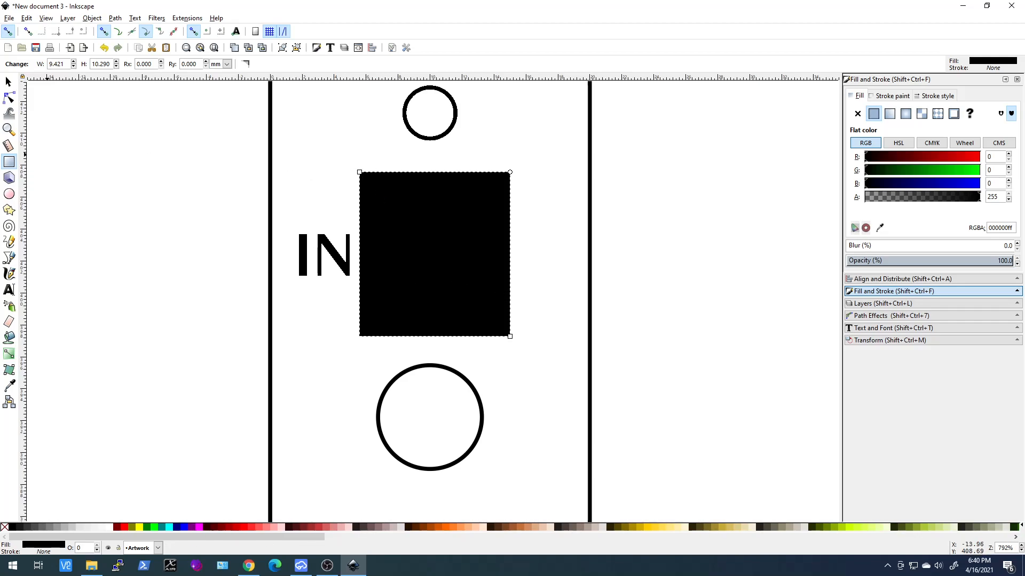
Step: Convert the black rectangle to a path and check its corner nodes
{"action": "left_click", "coordinate": [8, 81]}
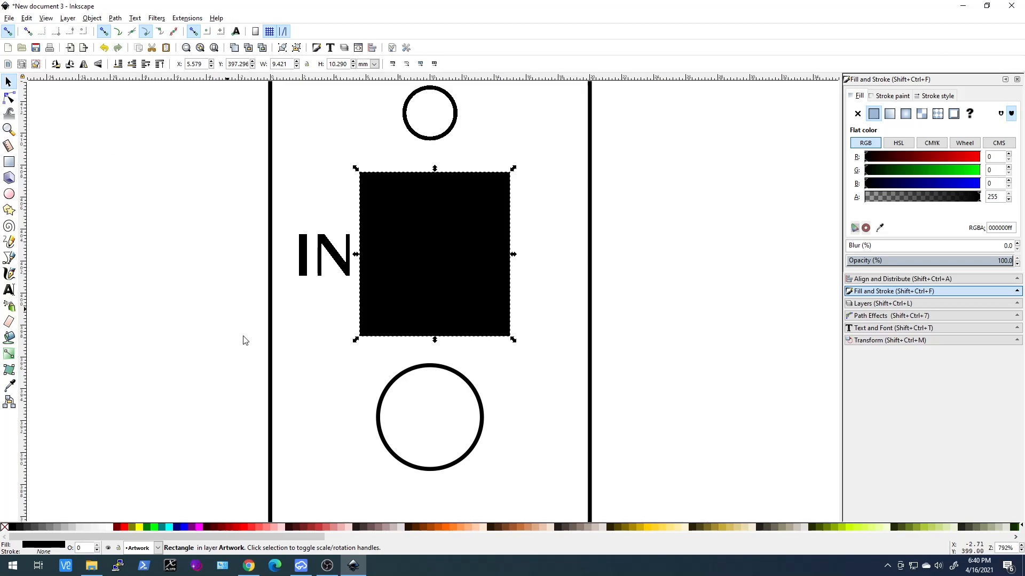
{"action": "left_click", "coordinate": [270, 398]}
{"action": "left_click", "coordinate": [318, 399]}
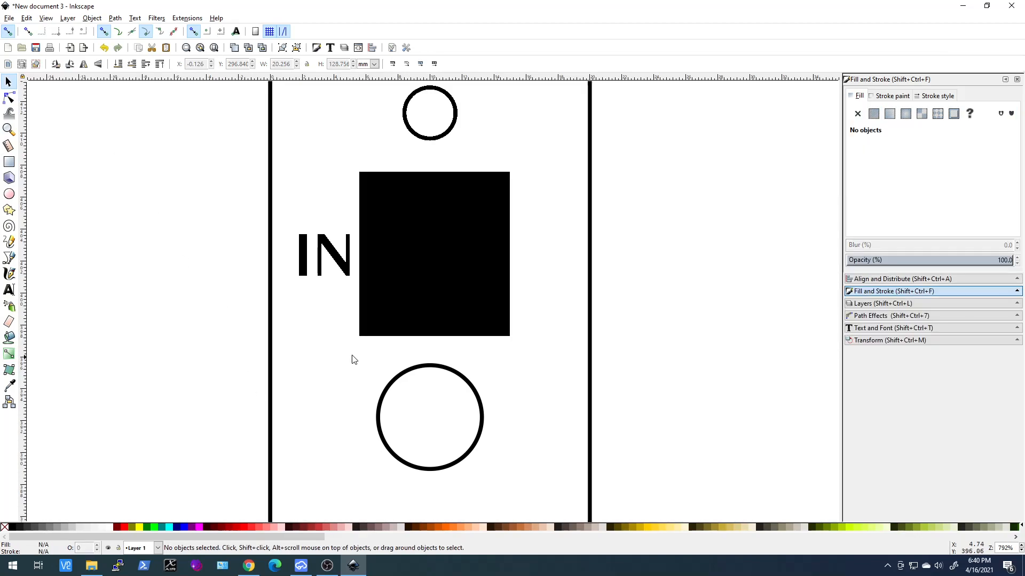
{"action": "left_click", "coordinate": [371, 325]}
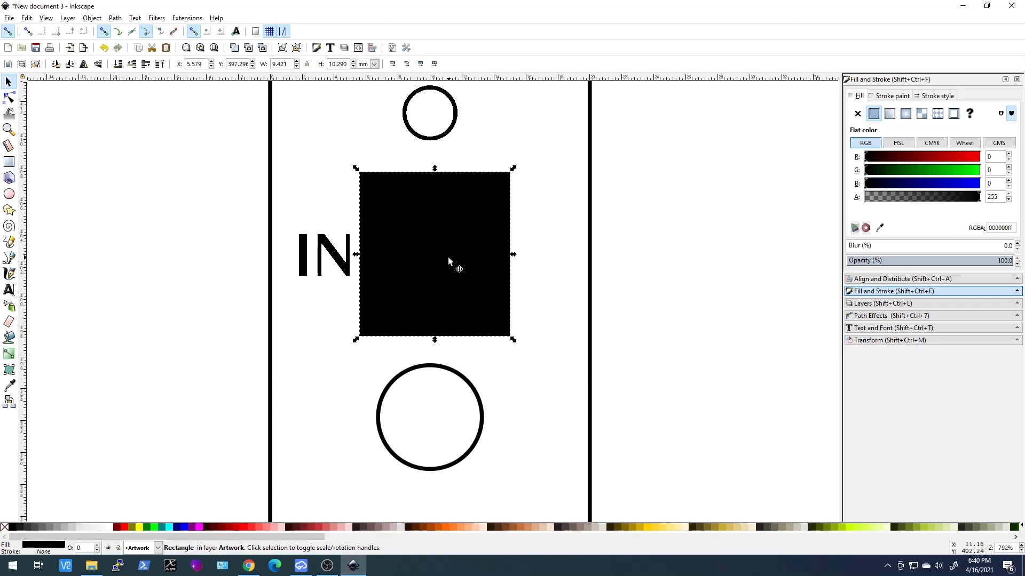
{"action": "left_click", "coordinate": [115, 18]}
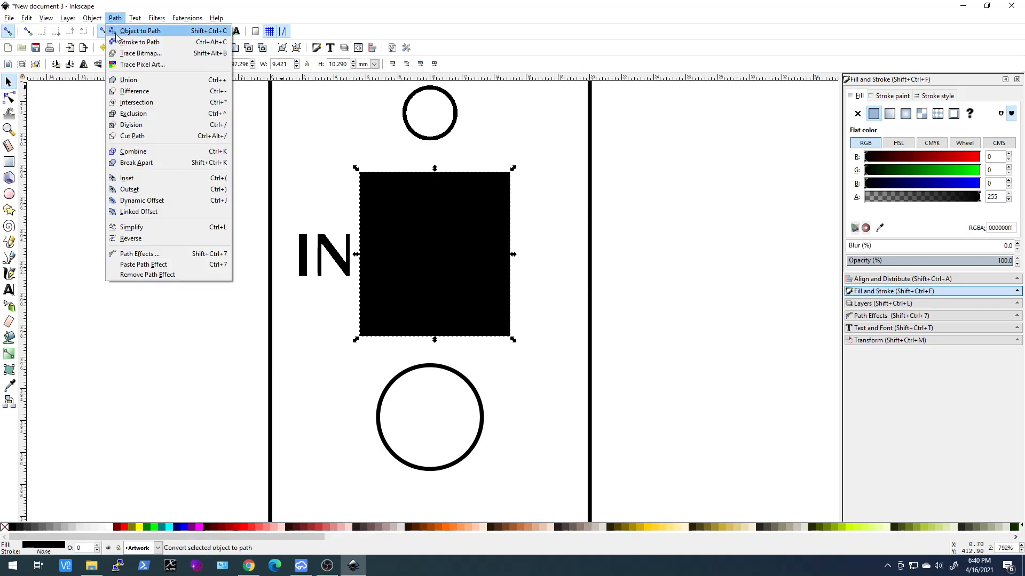
{"action": "left_click", "coordinate": [118, 31]}
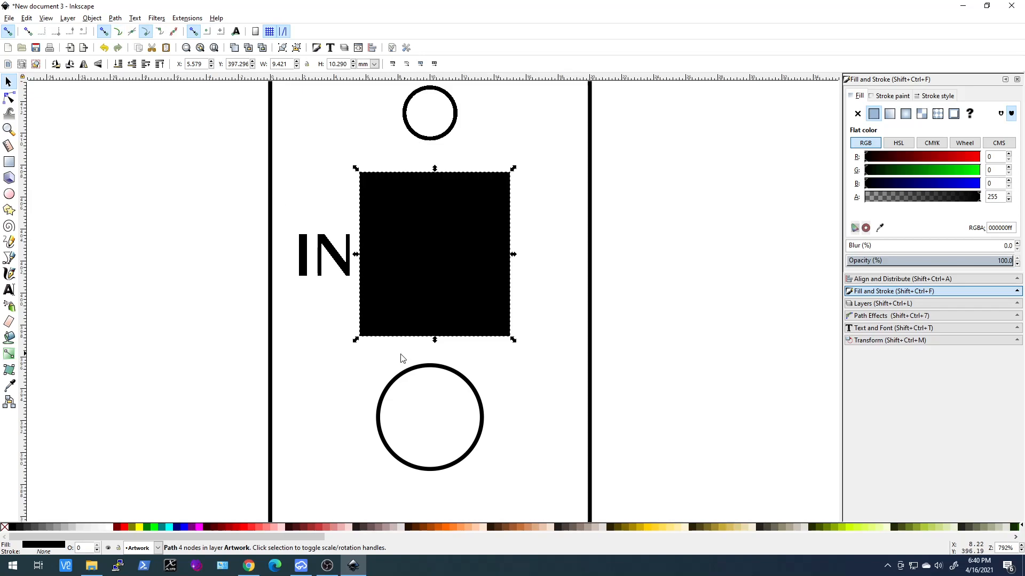
{"action": "left_click", "coordinate": [393, 297]}
{"action": "key", "text": "n"}
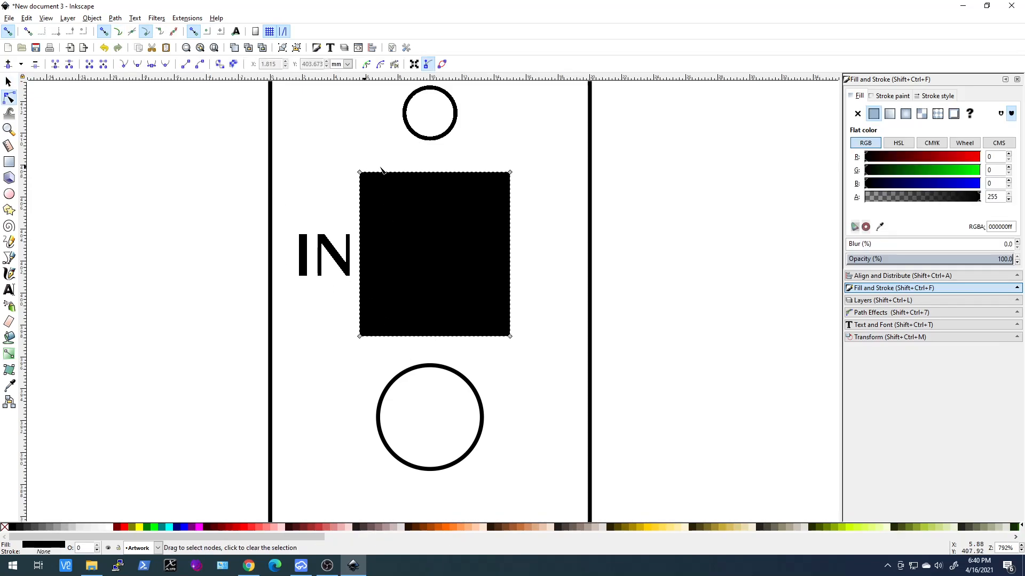
{"action": "left_click", "coordinate": [319, 356]}
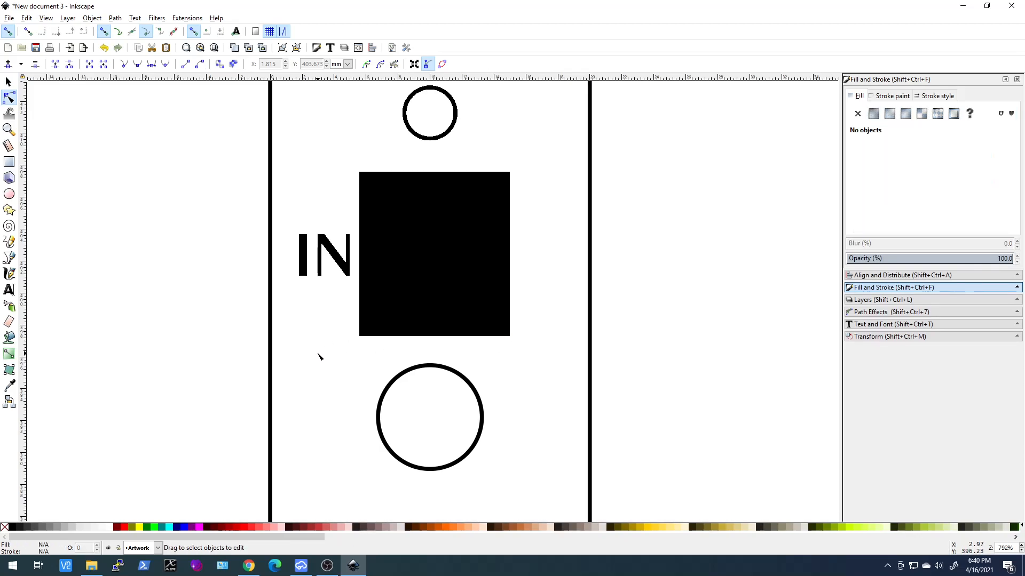
Step: Draw an open Bezier path about 3.6 by 12 mm below the IN label, running straight down and curving inward under the second large hole
{"action": "scroll", "coordinate": [322, 357], "scroll_direction": "down", "scroll_amount": 2, "text": "ctrl"}
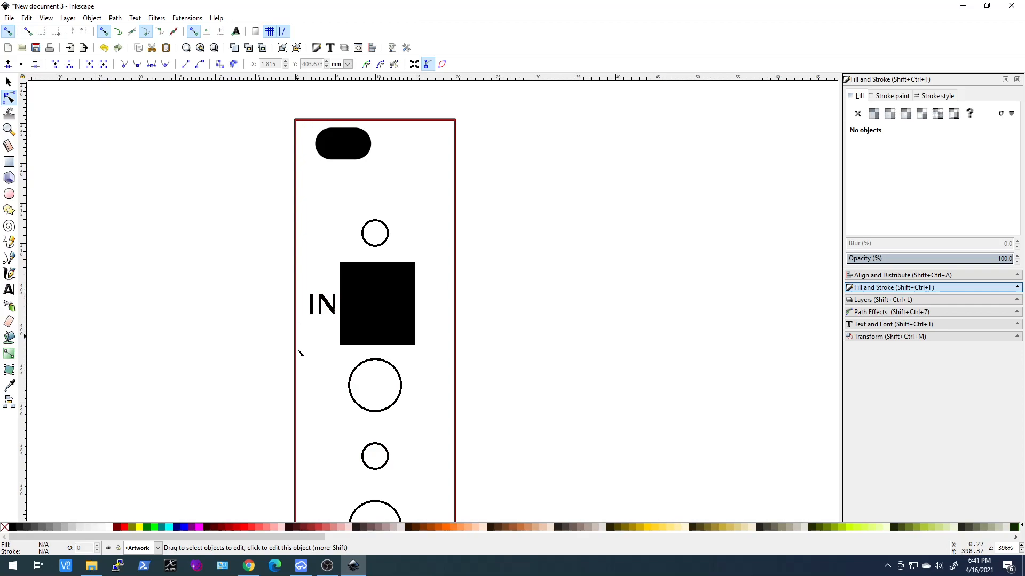
{"action": "scroll", "coordinate": [327, 407], "scroll_direction": "down", "scroll_amount": 4}
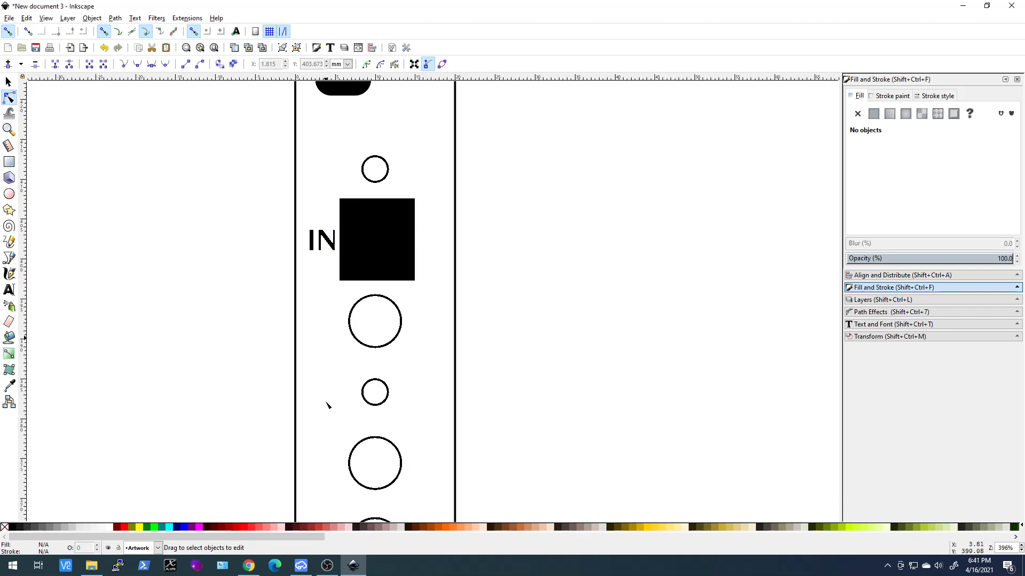
{"action": "scroll", "coordinate": [327, 407], "scroll_direction": "up", "scroll_amount": 4}
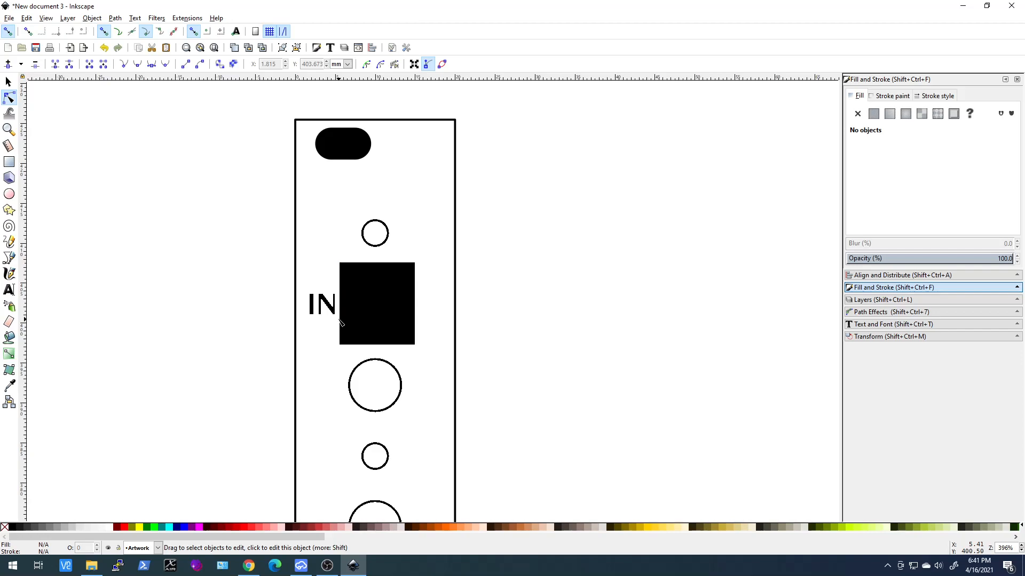
{"action": "scroll", "coordinate": [325, 344], "scroll_direction": "down", "scroll_amount": 1}
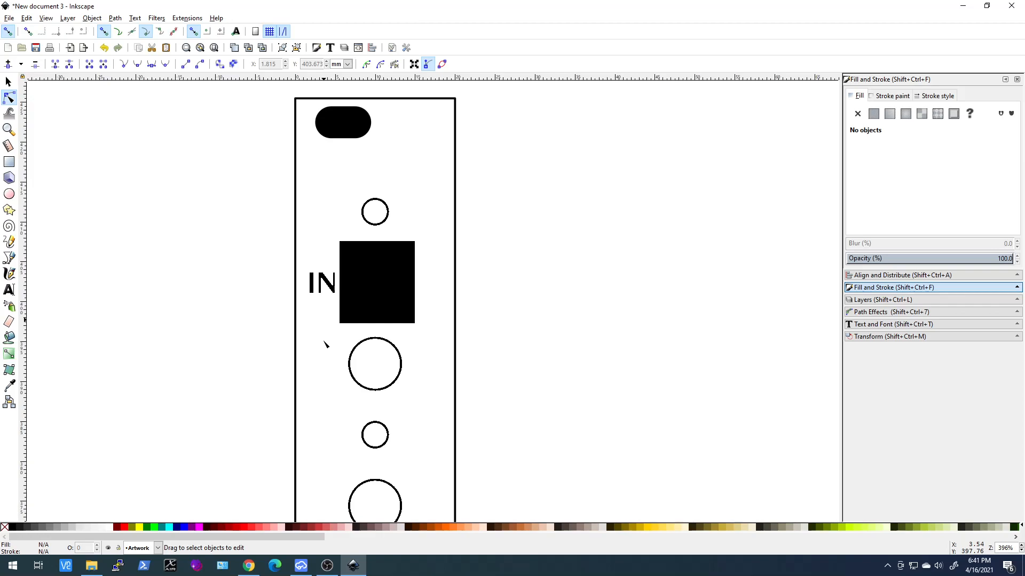
{"action": "left_click", "coordinate": [9, 259]}
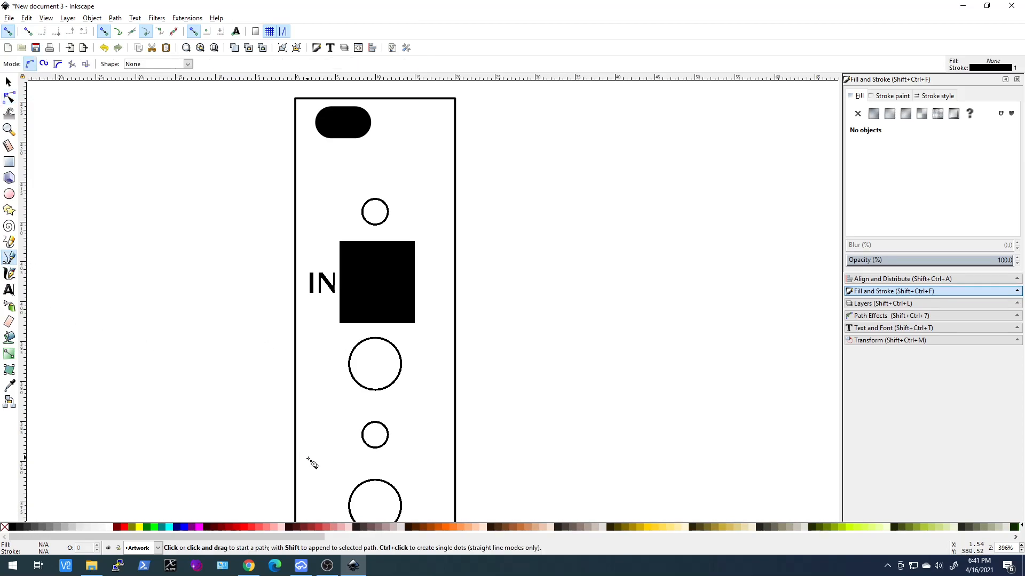
{"action": "left_click", "coordinate": [318, 317]}
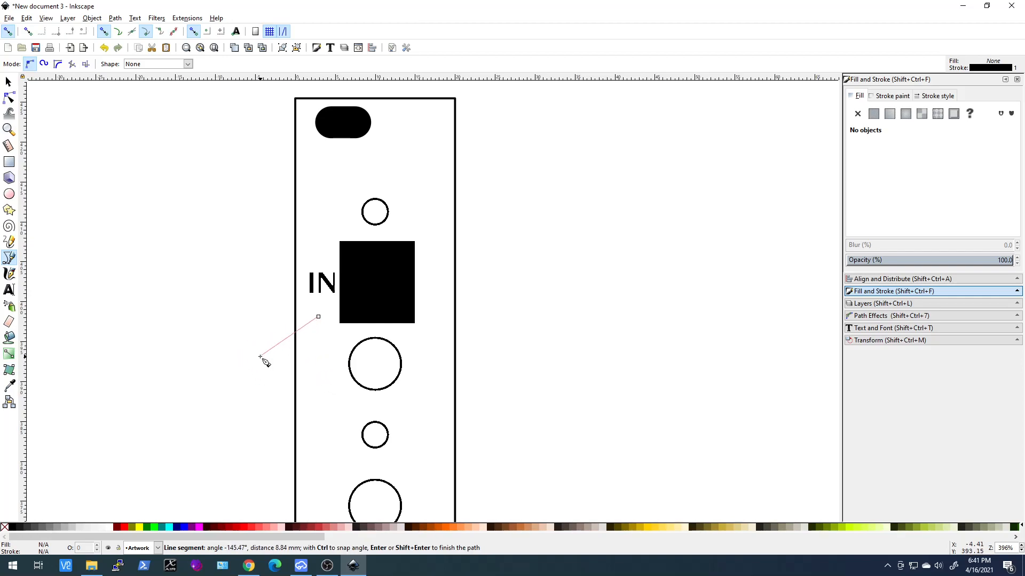
{"action": "left_click", "coordinate": [318, 389]}
{"action": "left_click_drag", "start_coordinate": [346, 411], "coordinate": [374, 405]}
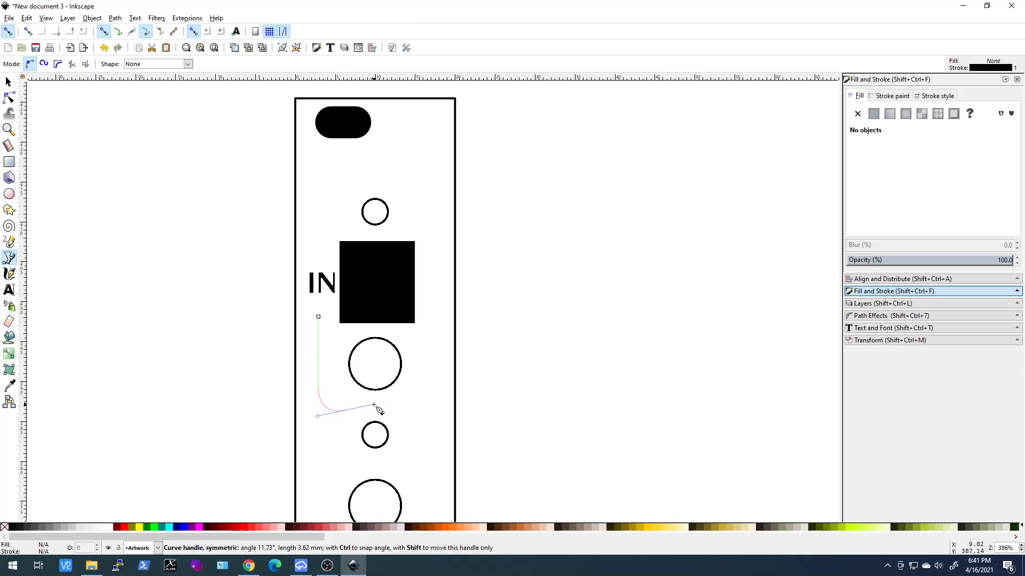
{"action": "left_click_drag", "start_coordinate": [373, 405], "coordinate": [373, 405]}
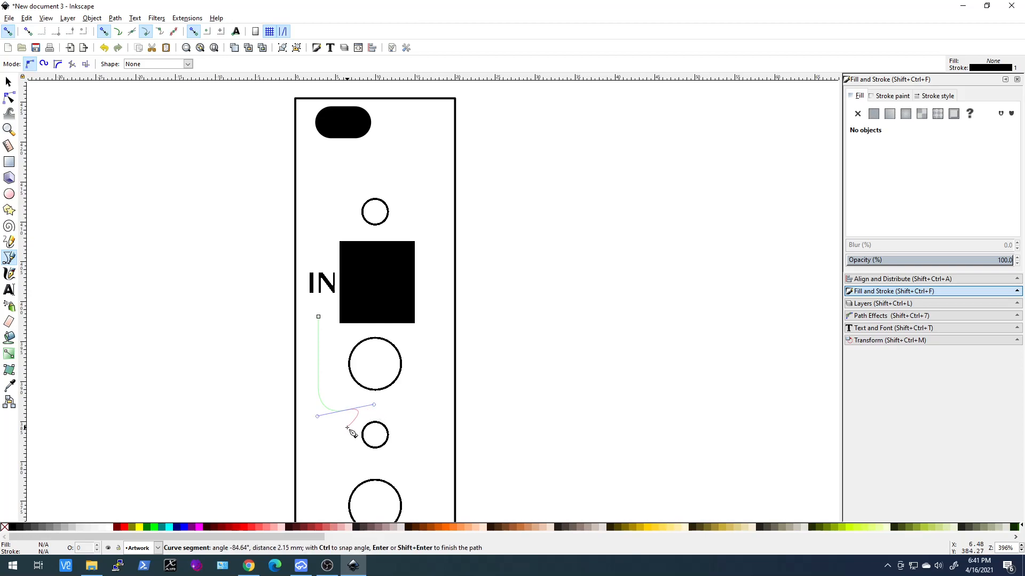
{"action": "key", "text": "Return"}
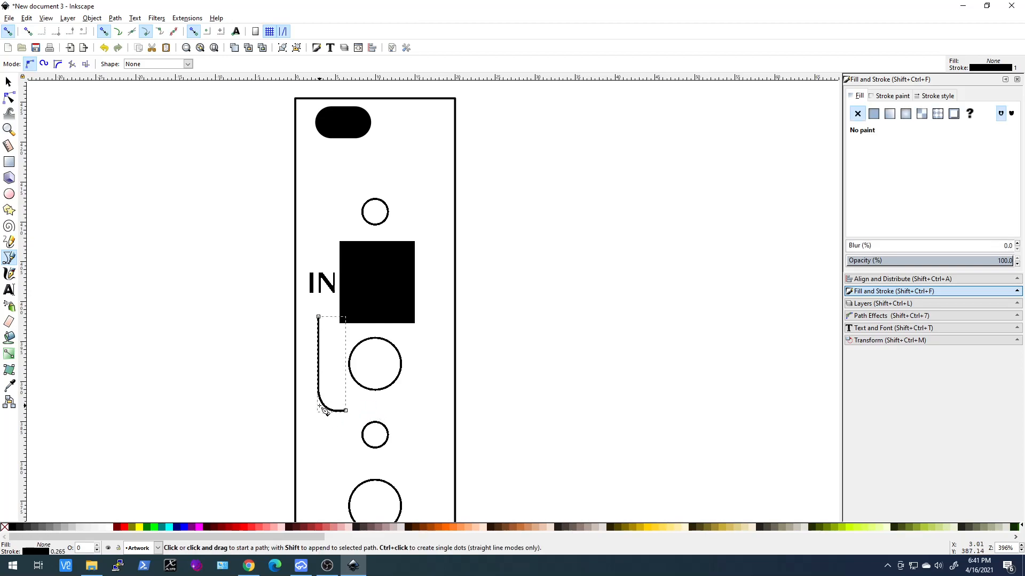
{"action": "scroll", "coordinate": [323, 408], "scroll_direction": "up", "scroll_amount": 4}
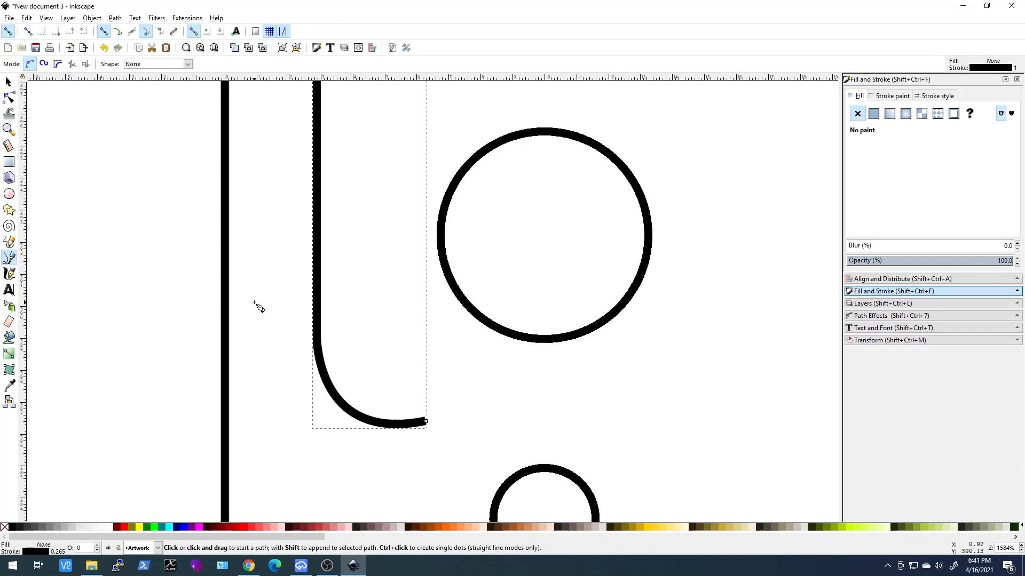
{"action": "key", "text": "Escape"}
{"action": "key", "text": "Escape"}
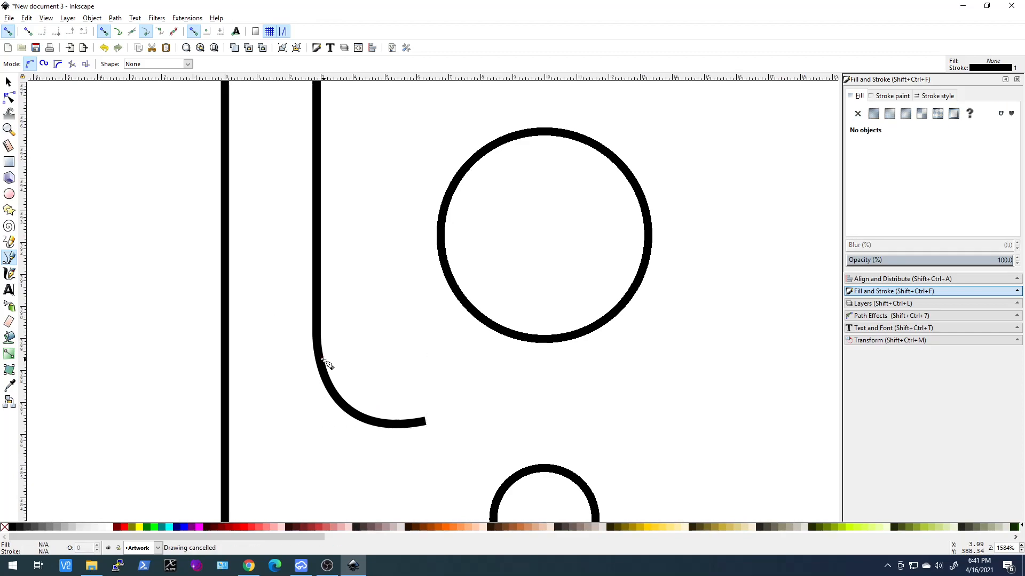
Step: Convert the curved line's stroke to a path and compare the nodes along the line before and after the conversion
{"action": "left_click", "coordinate": [8, 83]}
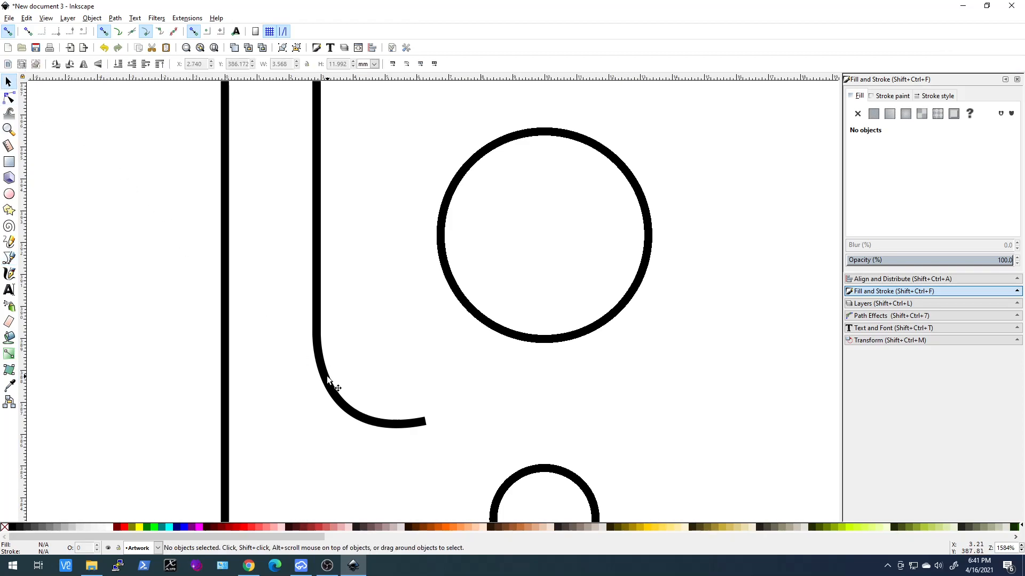
{"action": "left_click", "coordinate": [327, 376]}
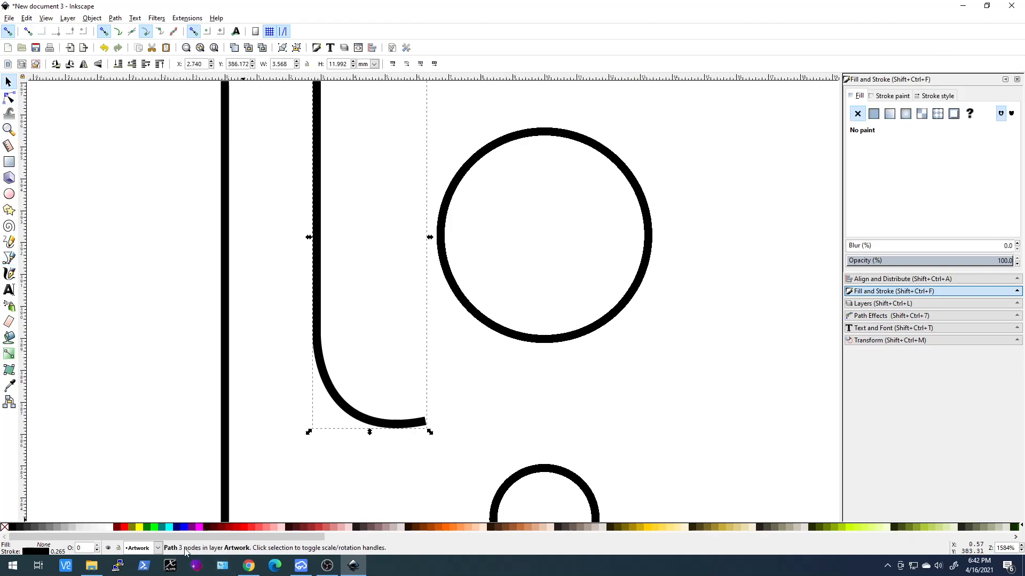
{"action": "key", "text": "n"}
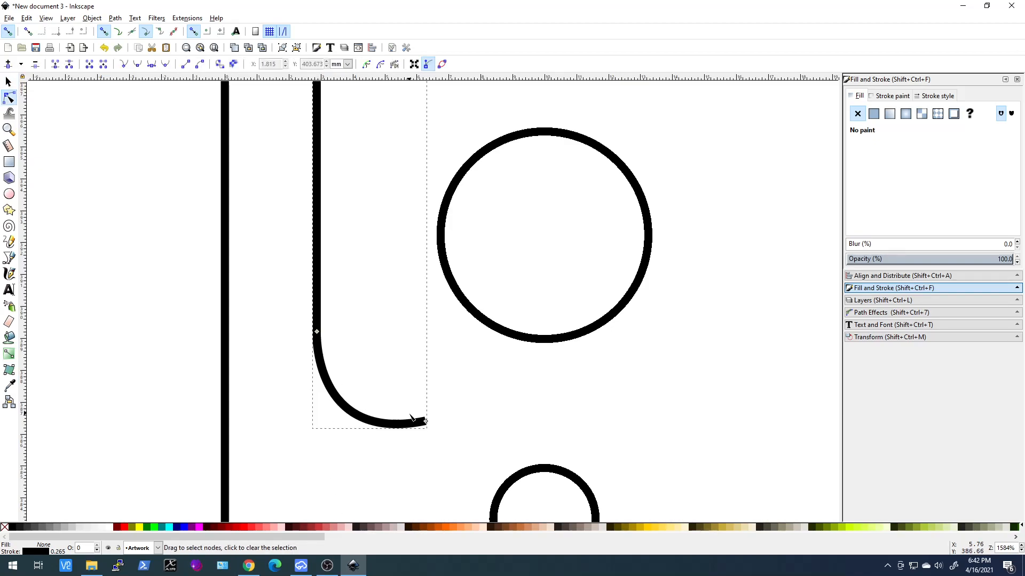
{"action": "scroll", "coordinate": [368, 387], "scroll_direction": "up", "scroll_amount": 10}
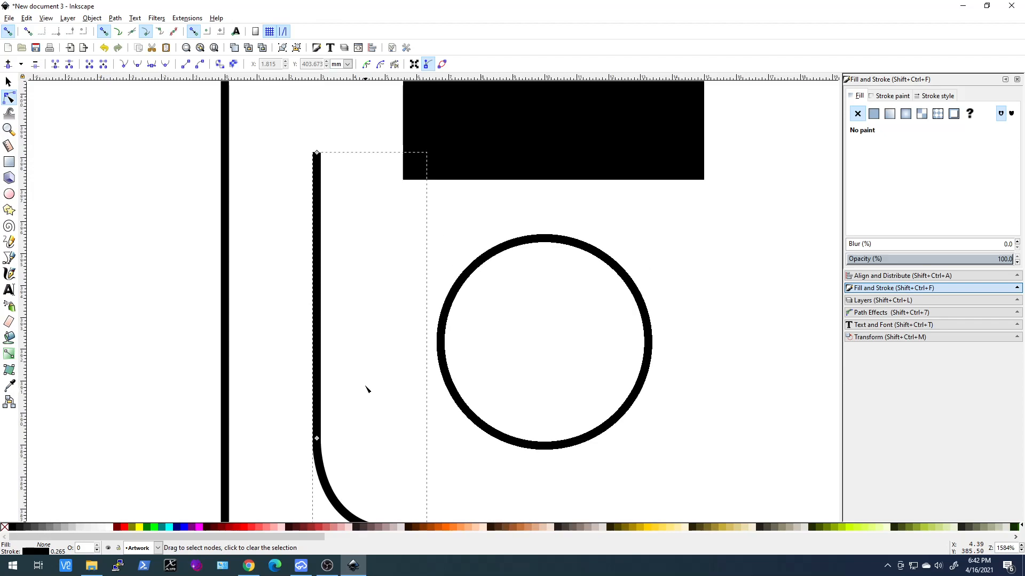
{"action": "scroll", "coordinate": [324, 421], "scroll_direction": "down", "scroll_amount": 10}
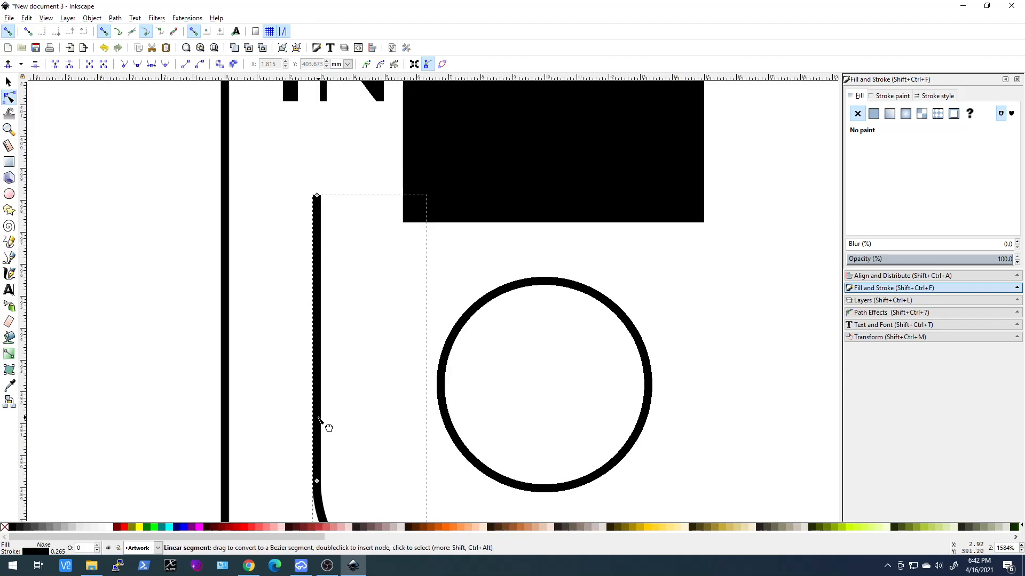
{"action": "scroll", "coordinate": [321, 422], "scroll_direction": "up", "scroll_amount": 1}
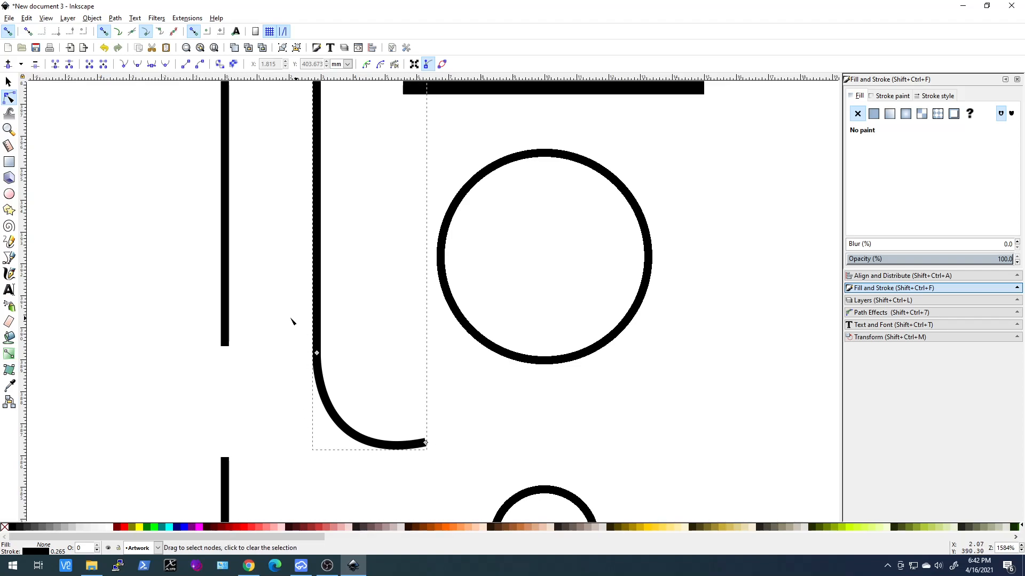
{"action": "left_click", "coordinate": [115, 18]}
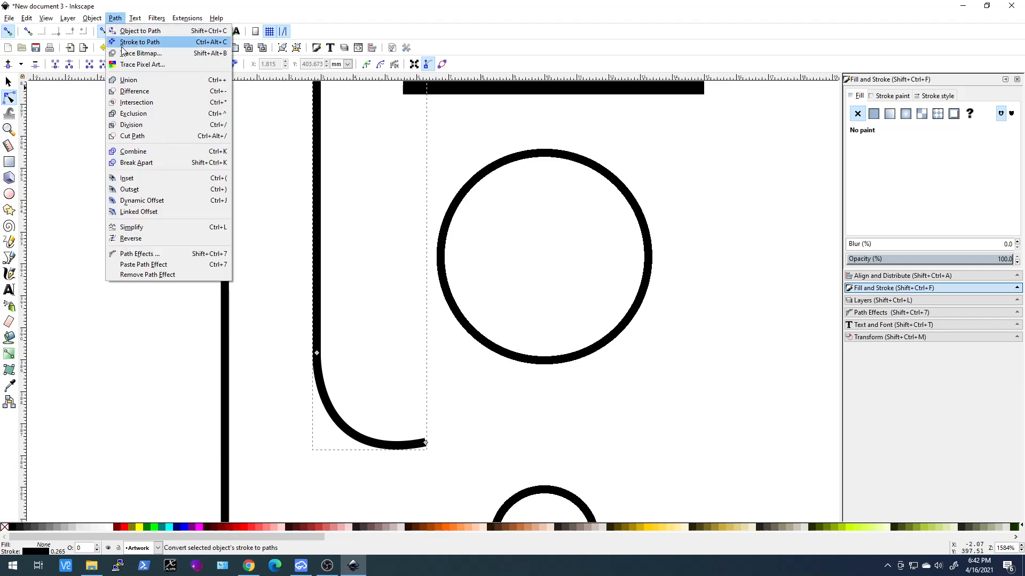
{"action": "left_click", "coordinate": [138, 42]}
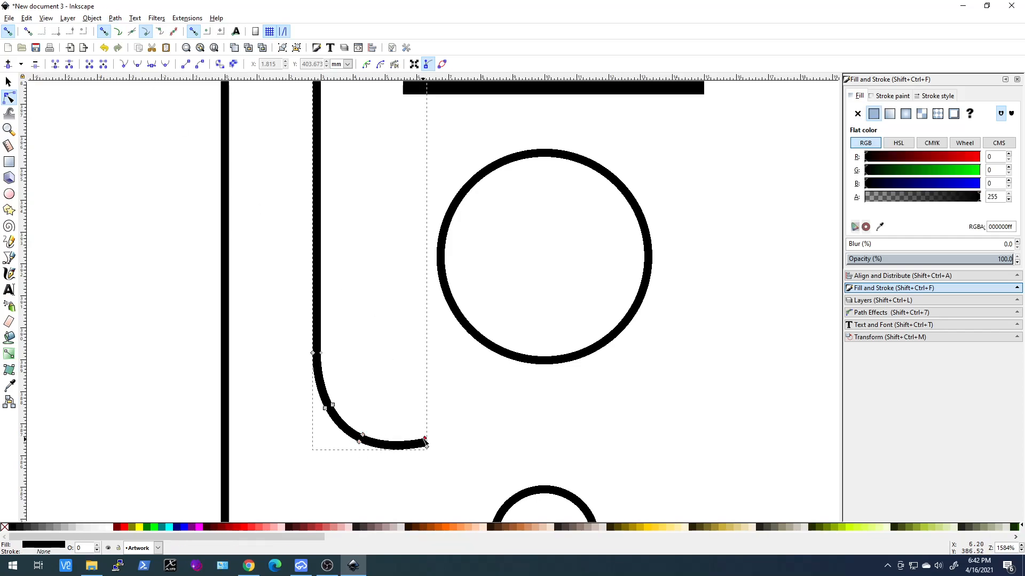
{"action": "scroll", "coordinate": [324, 405], "scroll_direction": "up", "scroll_amount": 7}
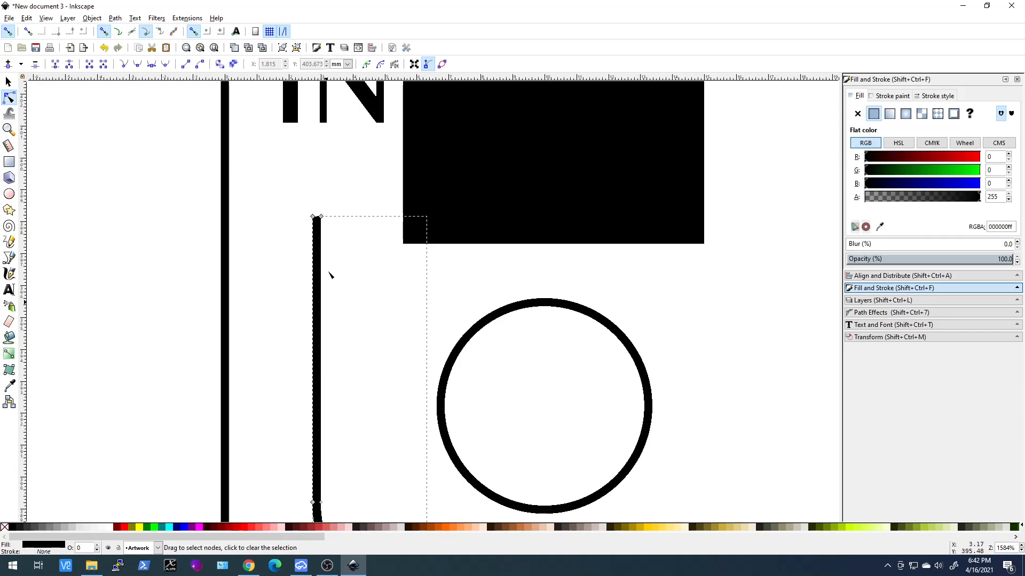
{"action": "scroll", "coordinate": [309, 426], "scroll_direction": "down", "scroll_amount": 4}
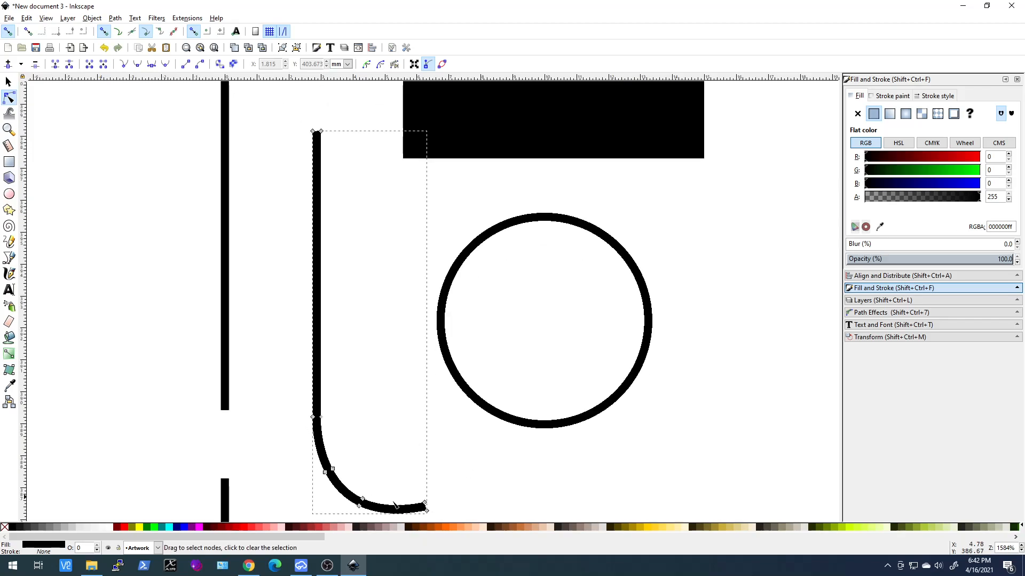
{"action": "scroll", "coordinate": [331, 400], "scroll_direction": "up", "scroll_amount": 10}
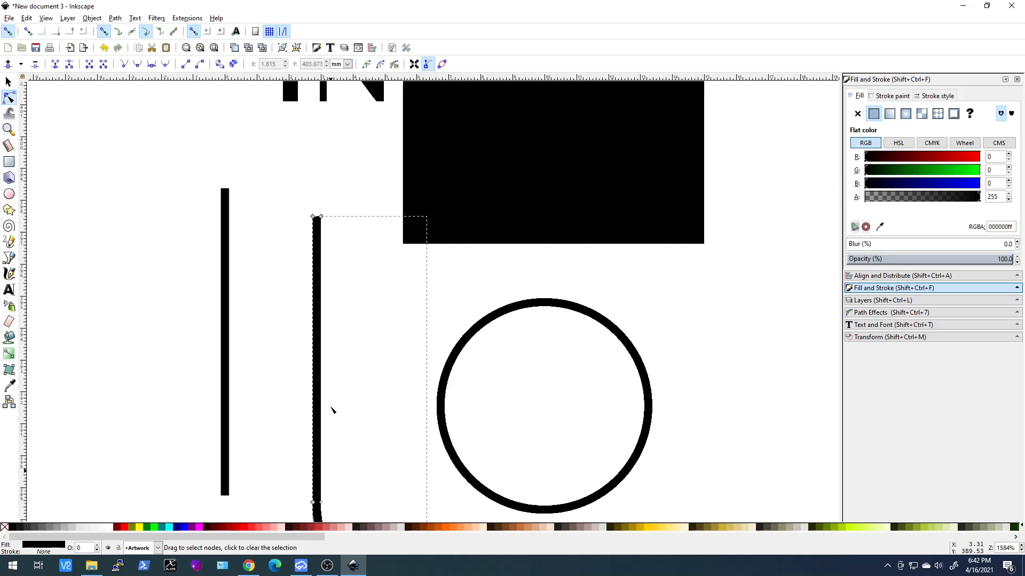
{"action": "scroll", "coordinate": [331, 409], "scroll_direction": "down", "scroll_amount": 8}
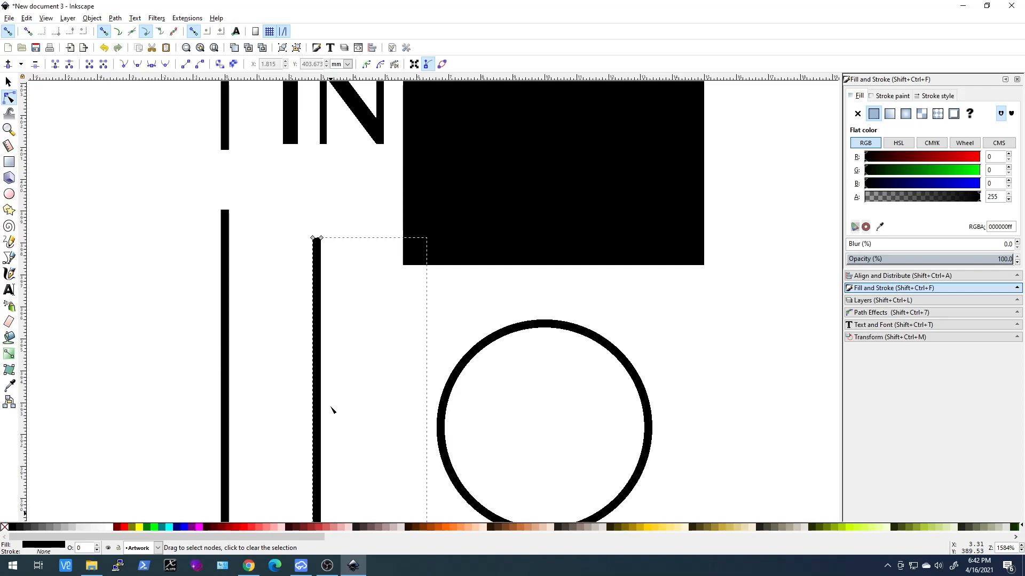
{"action": "scroll", "coordinate": [332, 409], "scroll_direction": "down", "scroll_amount": 8}
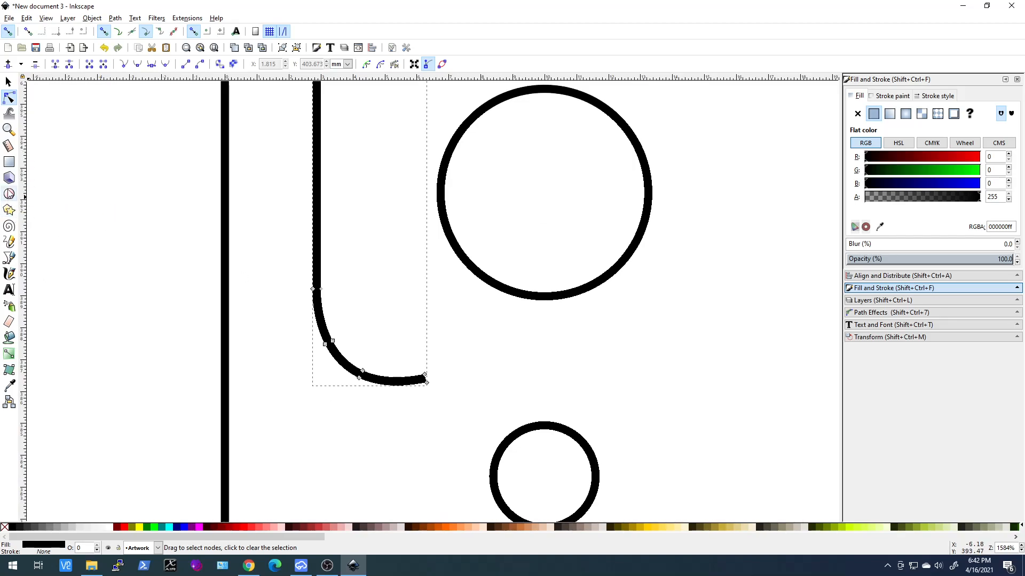
Step: Draw a solid black hexagon about 3.0 by 2.6 mm diagonally below the second large hole and convert it to a path
{"action": "left_click", "coordinate": [9, 211]}
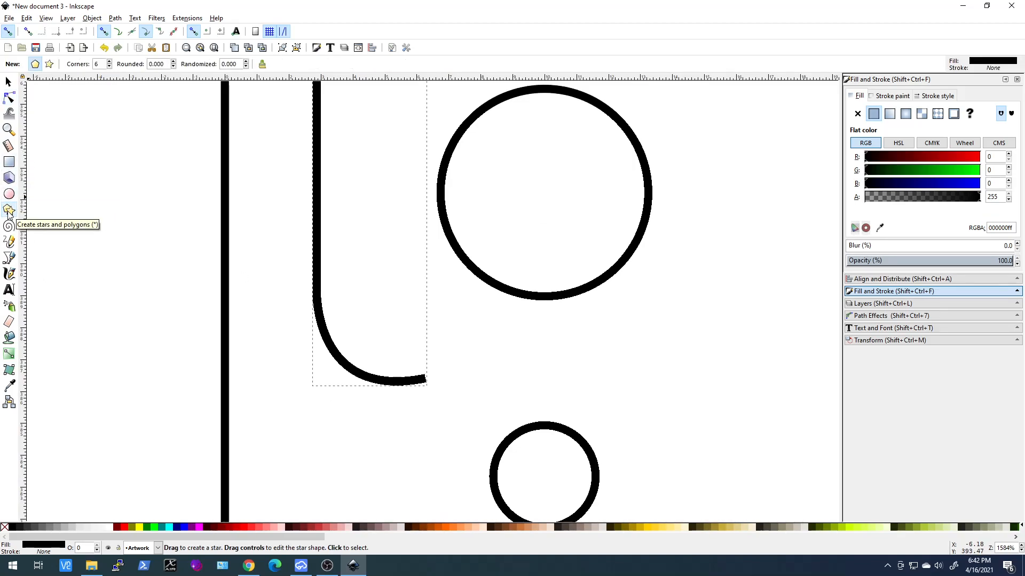
{"action": "left_click_drag", "start_coordinate": [618, 379], "coordinate": [665, 380]}
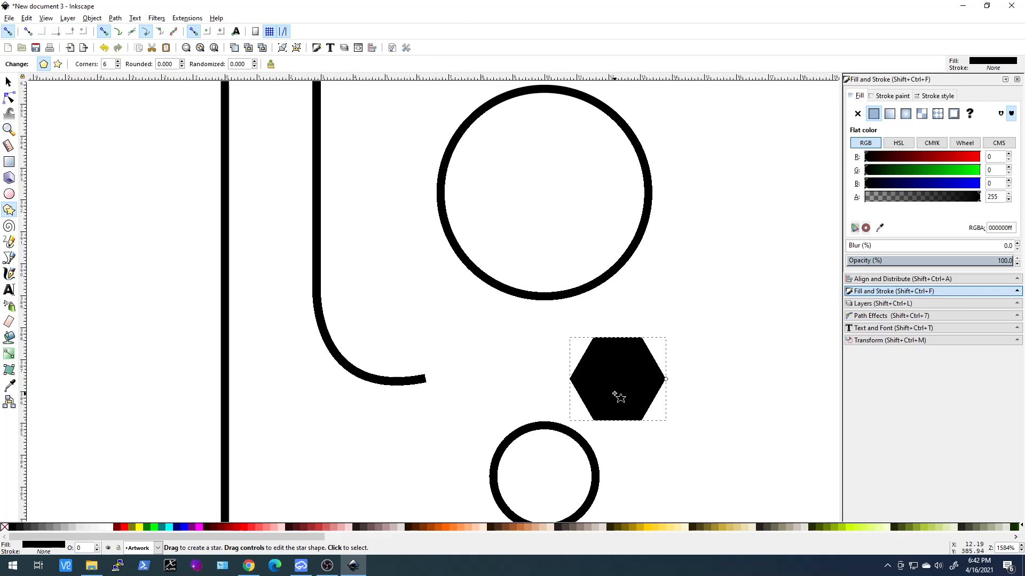
{"action": "left_click", "coordinate": [8, 83]}
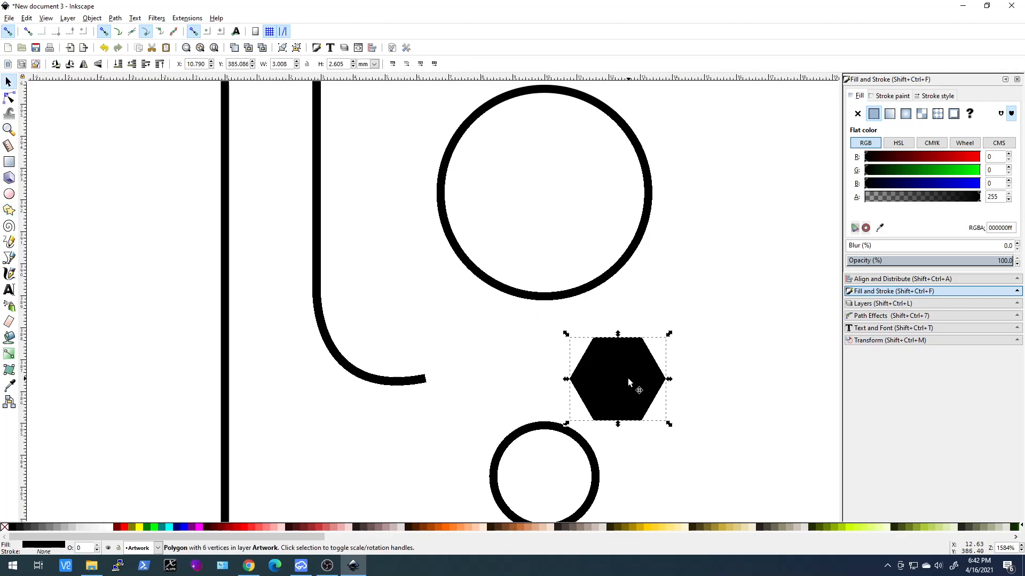
{"action": "left_click", "coordinate": [116, 18]}
{"action": "left_click", "coordinate": [120, 29]}
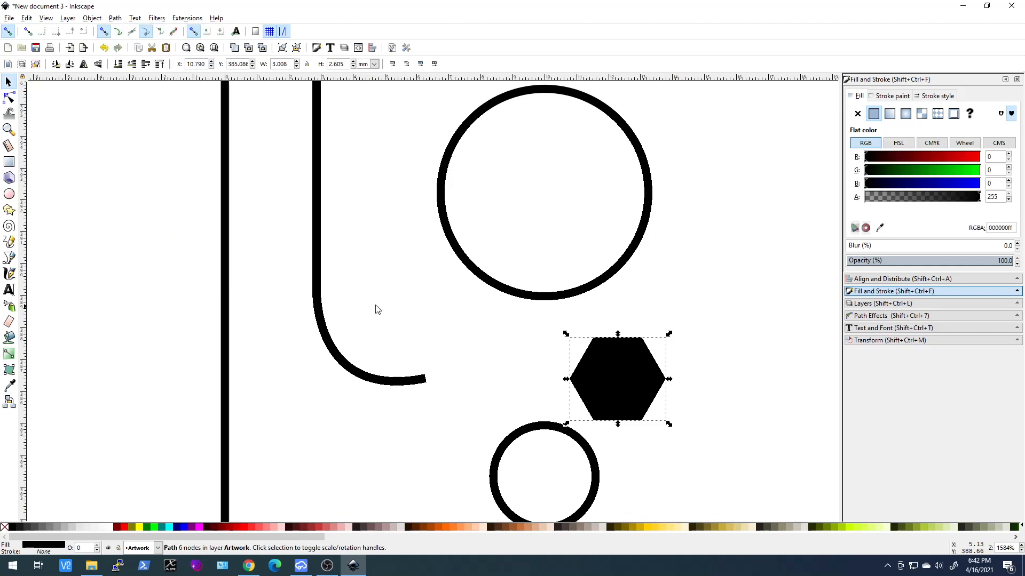
{"action": "key", "text": "n"}
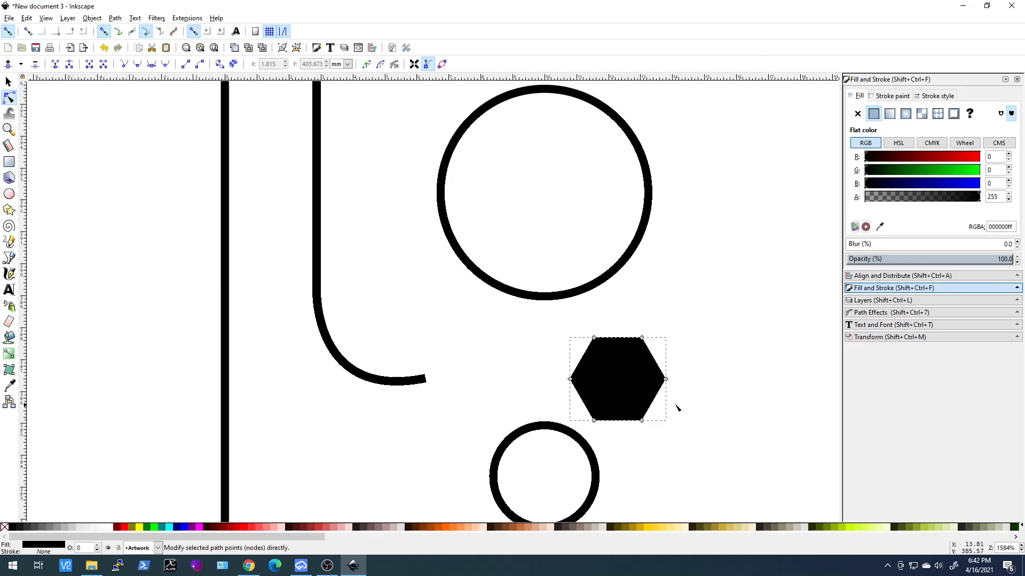
{"action": "left_click", "coordinate": [8, 81]}
{"action": "left_click", "coordinate": [294, 439]}
Step: Hide the panel template on Layer 1 so that only the Artwork layer is shown
{"action": "scroll", "coordinate": [294, 439], "scroll_direction": "down", "scroll_amount": 2}
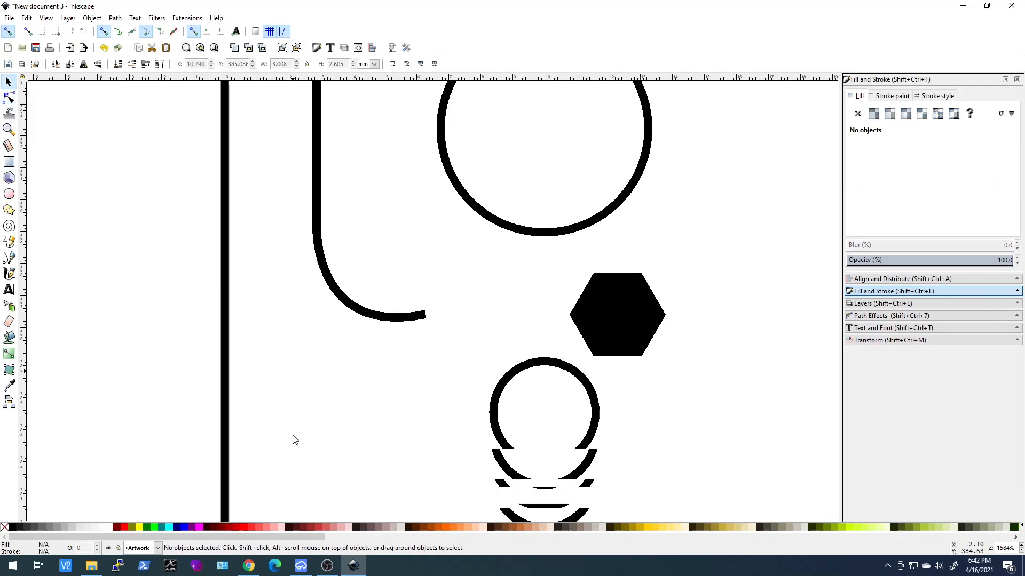
{"action": "scroll", "coordinate": [294, 439], "scroll_direction": "down", "scroll_amount": 6}
{"action": "scroll", "coordinate": [380, 281], "scroll_direction": "down", "scroll_amount": 5}
{"action": "scroll", "coordinate": [382, 251], "scroll_direction": "down", "scroll_amount": 1}
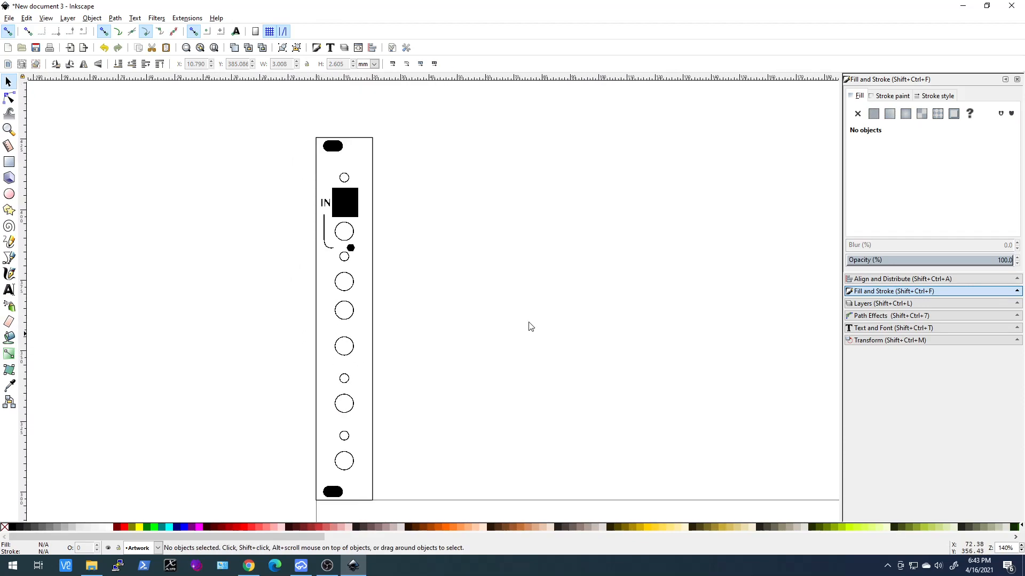
{"action": "left_click", "coordinate": [883, 303]}
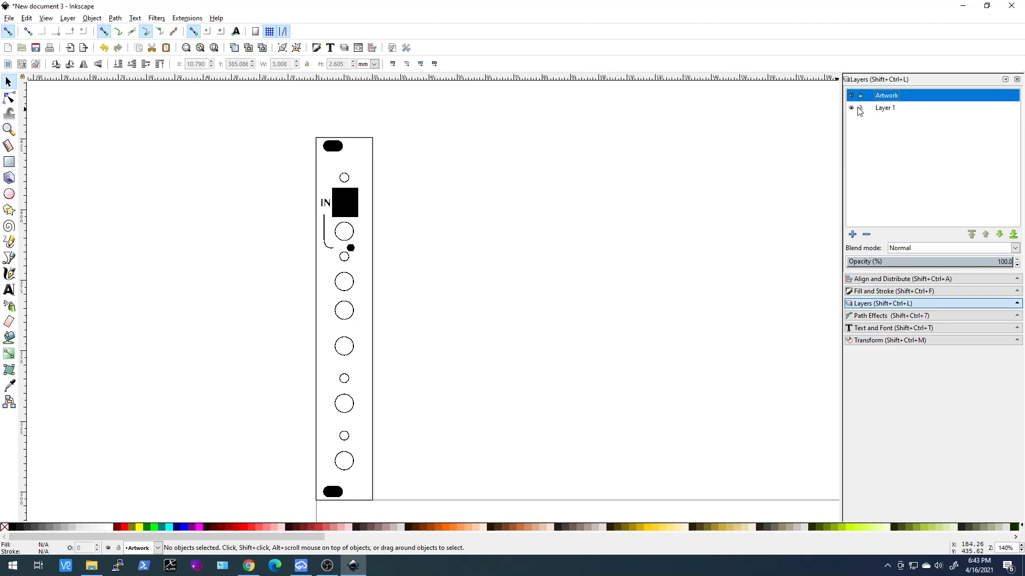
{"action": "left_click", "coordinate": [851, 109]}
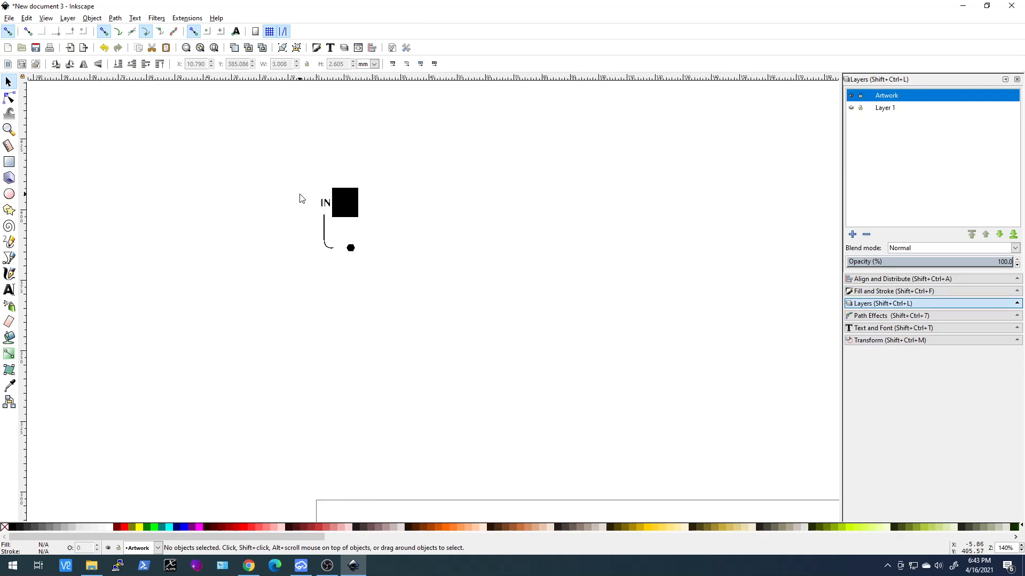
Step: Save the document as an Inkscape SVG named PanelTest in the Temp folder
{"action": "left_click", "coordinate": [9, 17]}
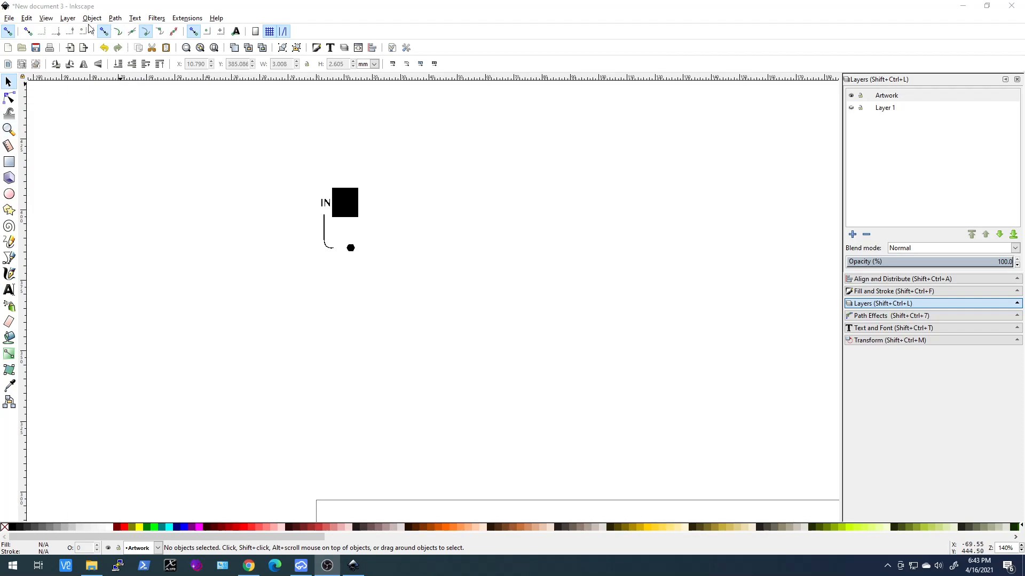
{"action": "left_click", "coordinate": [12, 18]}
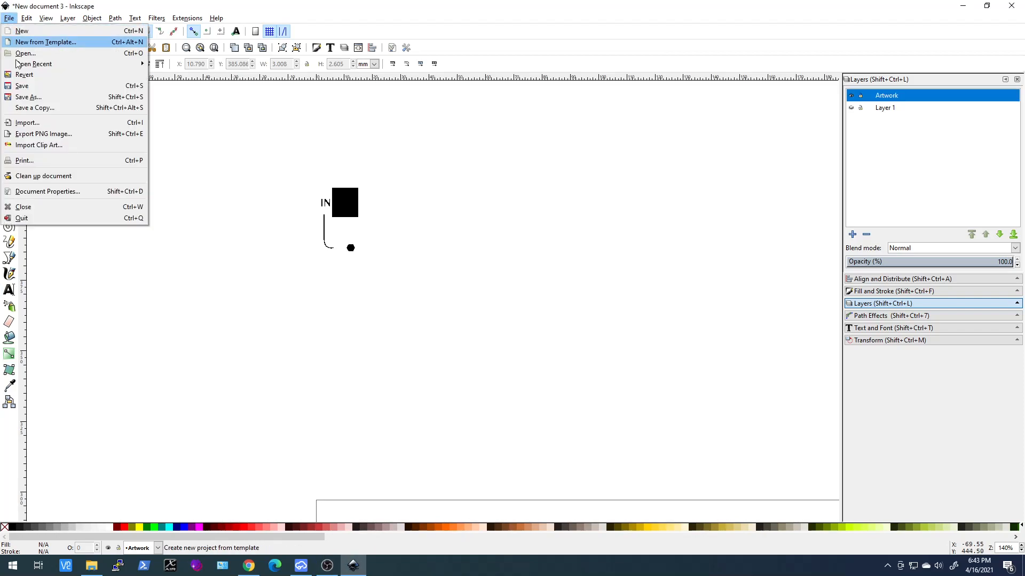
{"action": "left_click", "coordinate": [26, 96]}
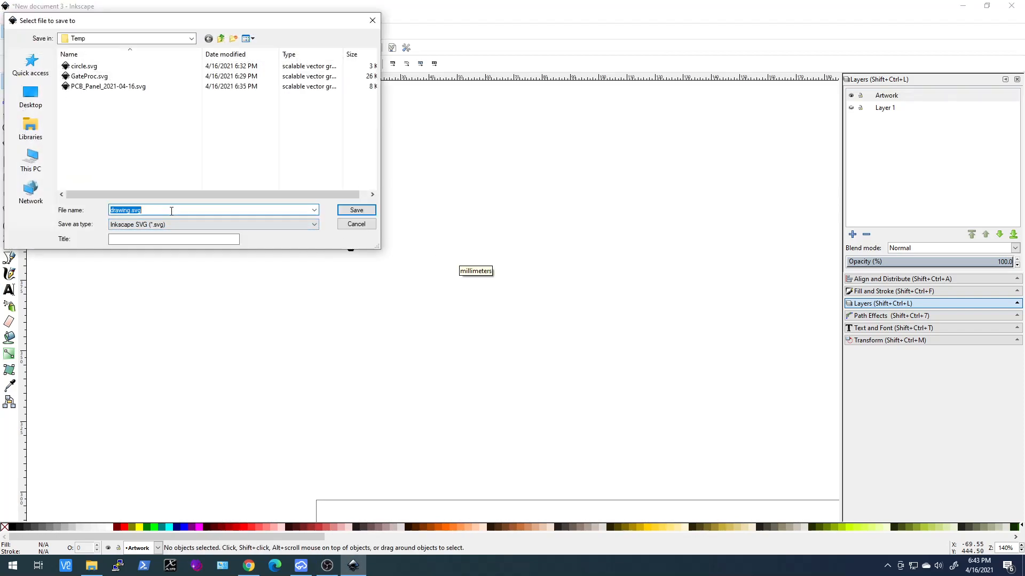
{"action": "type", "text": "PanelTest"}
{"action": "key", "text": "Return"}
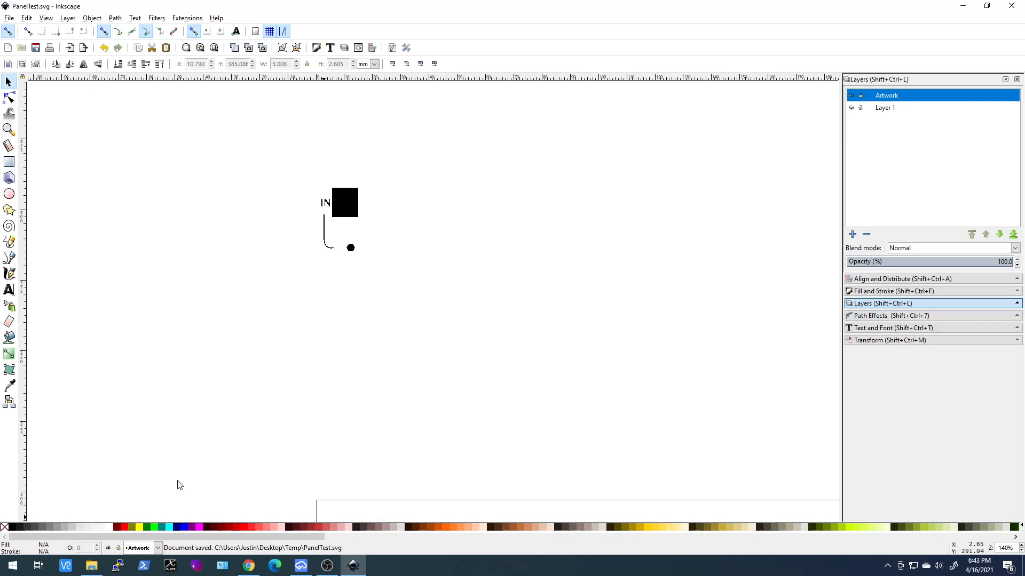
Step: Switch to EasyEDA and load PanelTest.svg from the Temp folder into the SVG Import dialog
{"action": "left_click", "coordinate": [301, 566]}
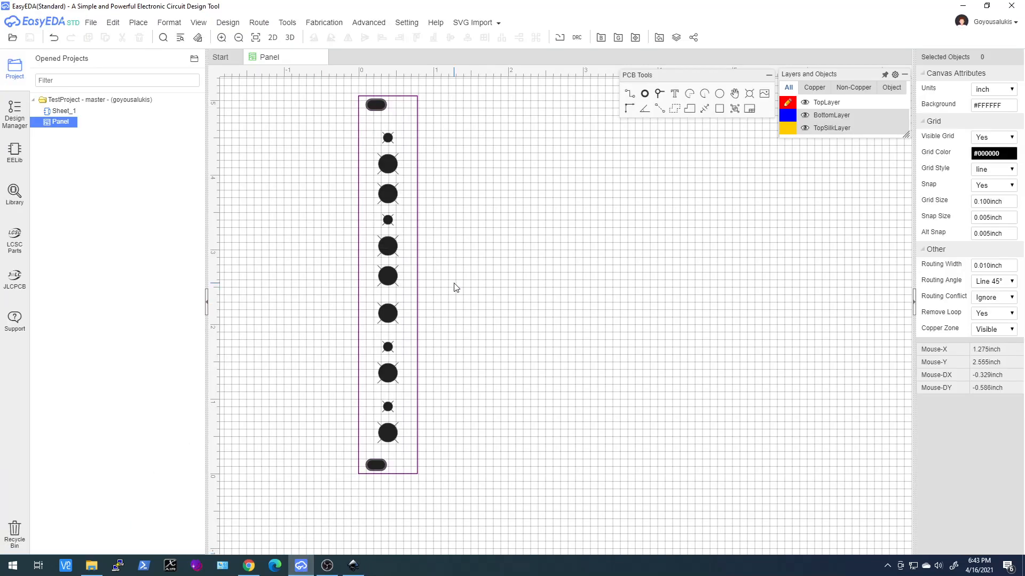
{"action": "left_click", "coordinate": [465, 23]}
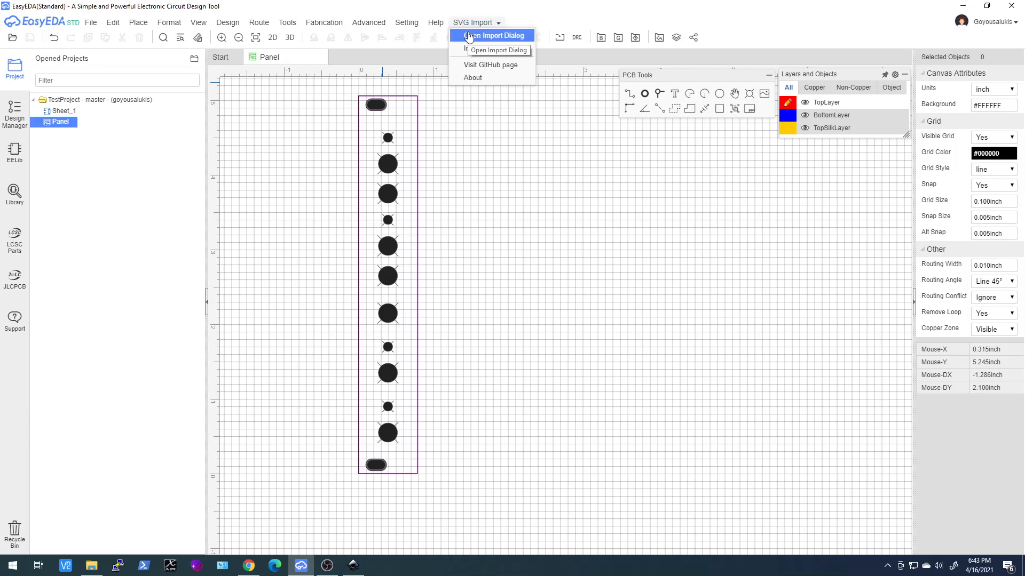
{"action": "left_click", "coordinate": [469, 36]}
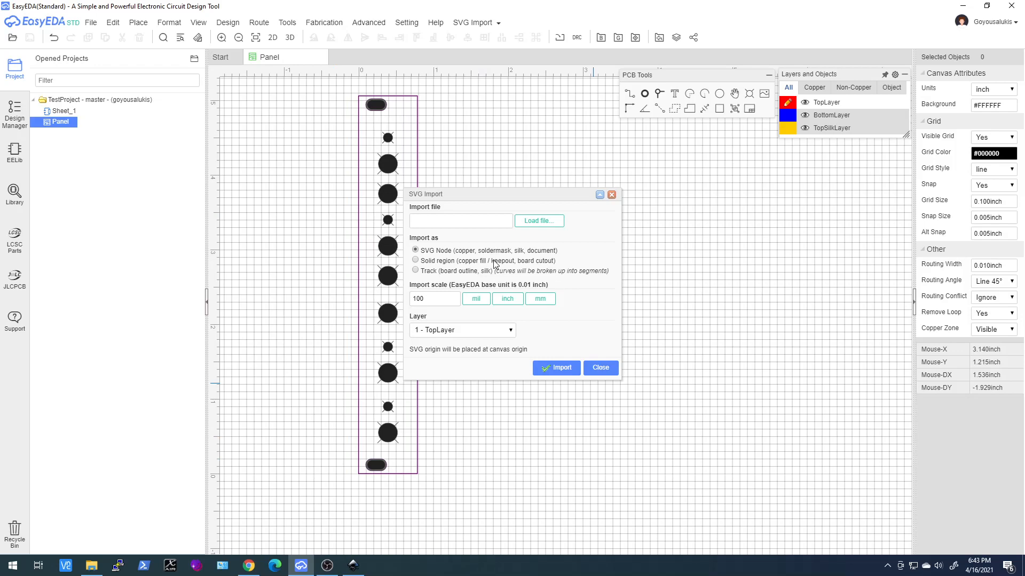
{"action": "left_click", "coordinate": [534, 219]}
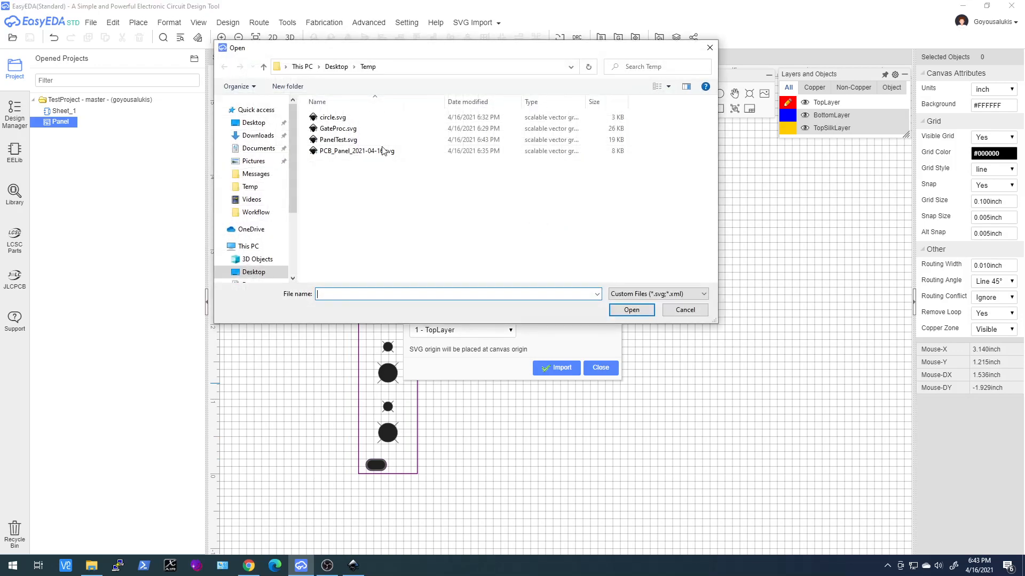
{"action": "left_click", "coordinate": [329, 141]}
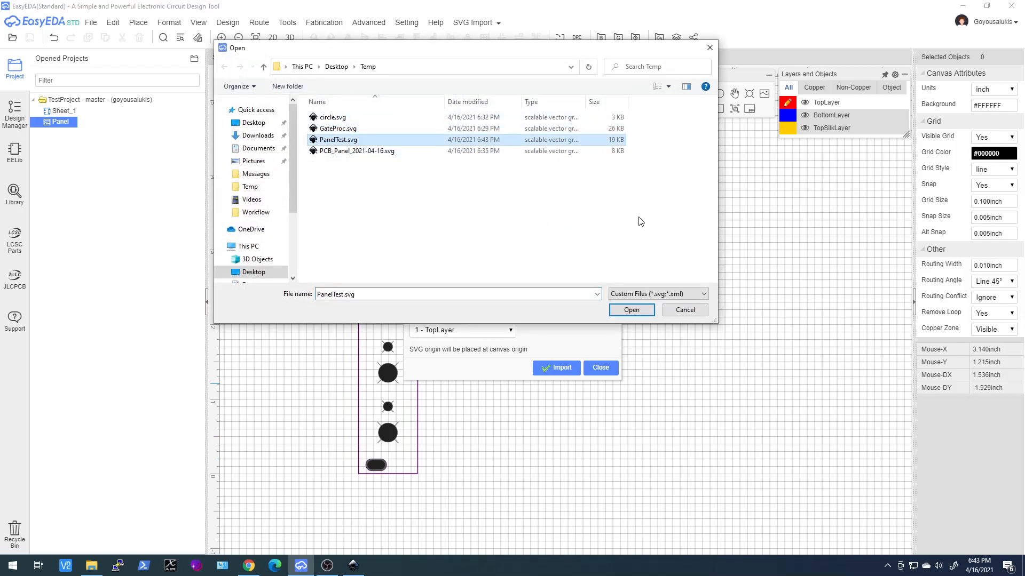
{"action": "left_click", "coordinate": [642, 311]}
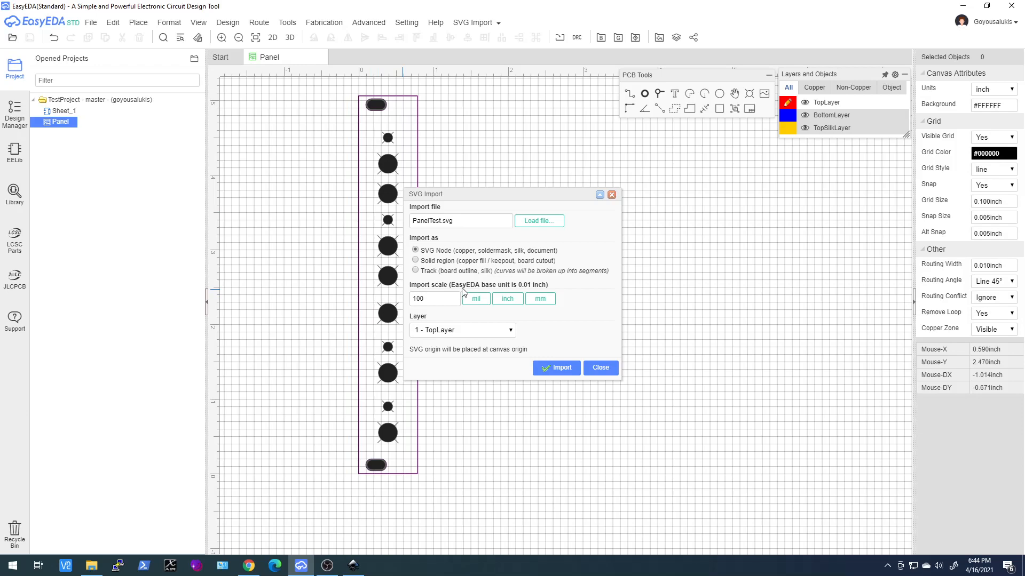
Step: Import the file as SVG nodes at the mm scale onto 3 - TopSilkLayer and close the import dialog
{"action": "left_click", "coordinate": [540, 300]}
{"action": "left_click", "coordinate": [442, 331]}
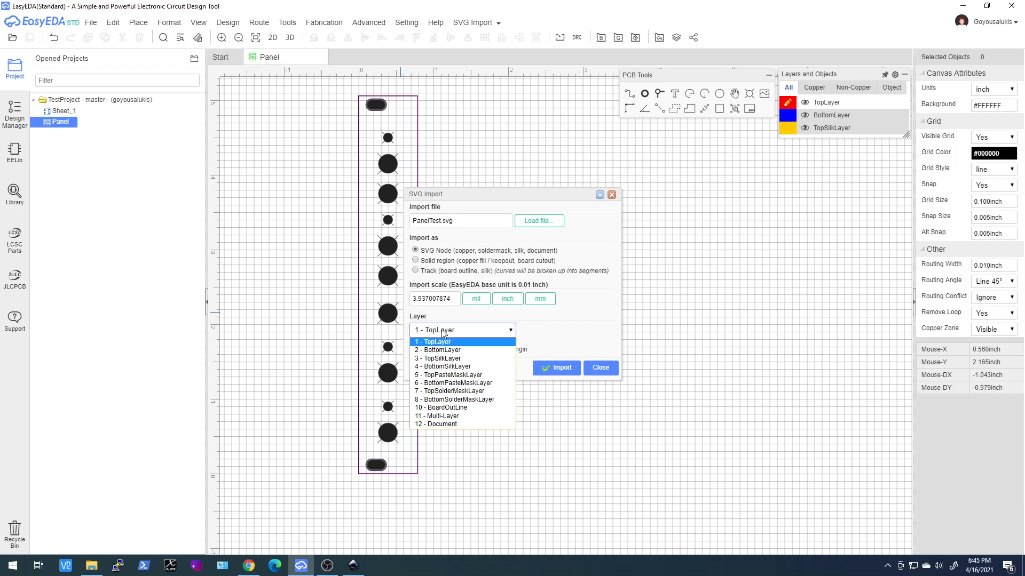
{"action": "left_click", "coordinate": [446, 358]}
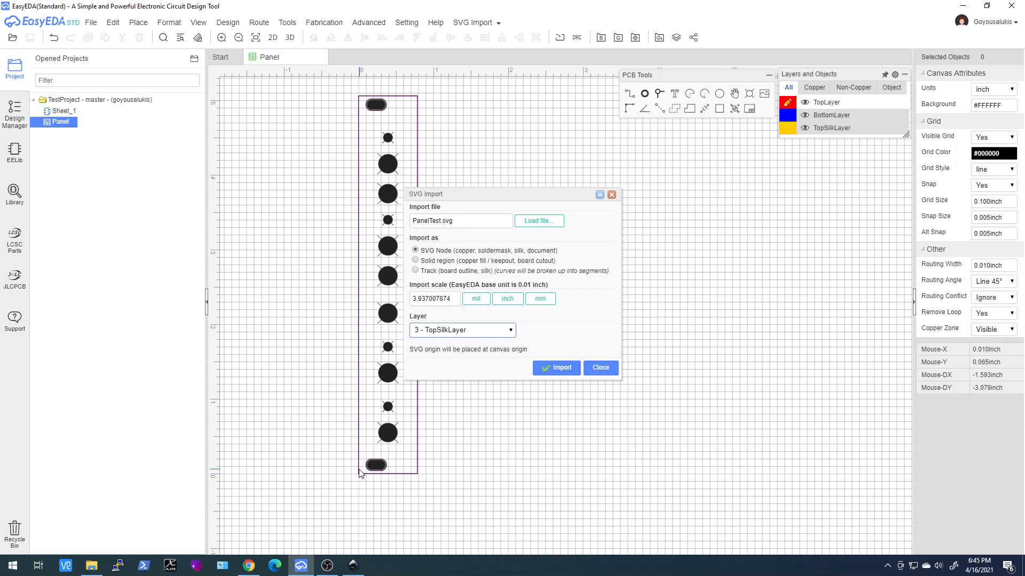
{"action": "left_click", "coordinate": [555, 372]}
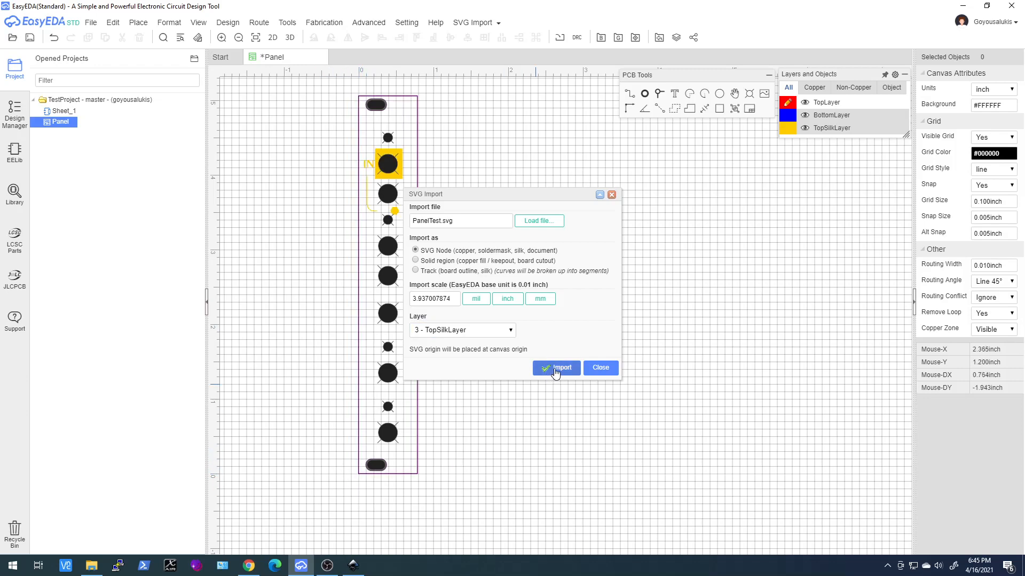
{"action": "left_click", "coordinate": [601, 368]}
Step: Move the imported hexagon away from the holes to about X 0.537, Y 3.626 inch and deselect it
{"action": "scroll", "coordinate": [369, 159], "scroll_direction": "up", "scroll_amount": 5}
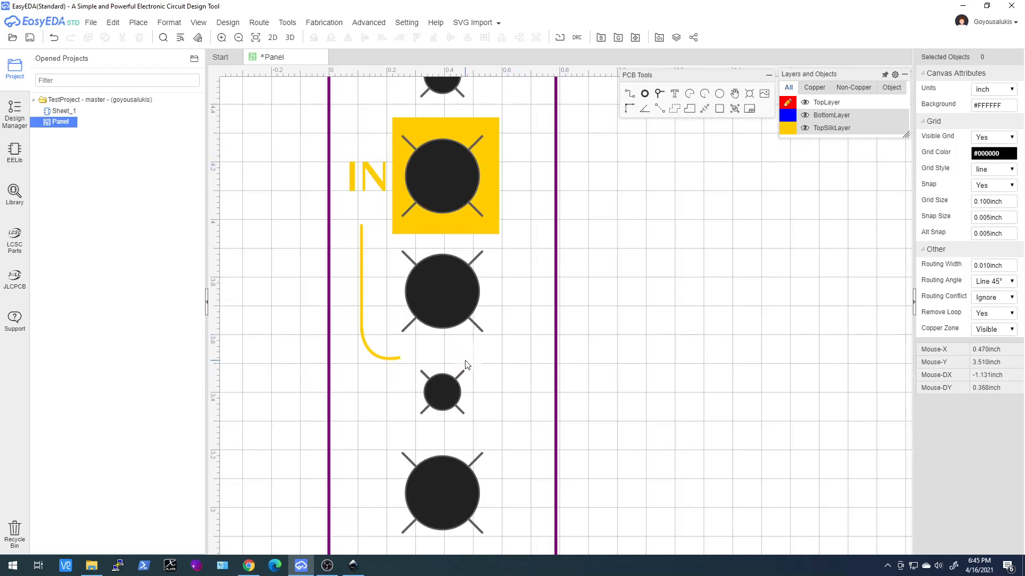
{"action": "left_click", "coordinate": [494, 354]}
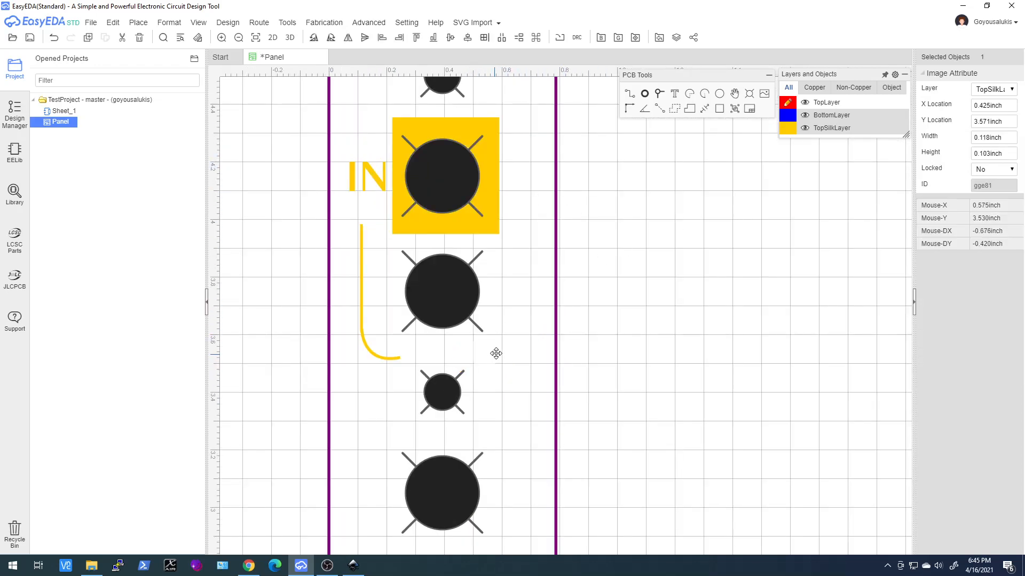
{"action": "left_click", "coordinate": [493, 377]}
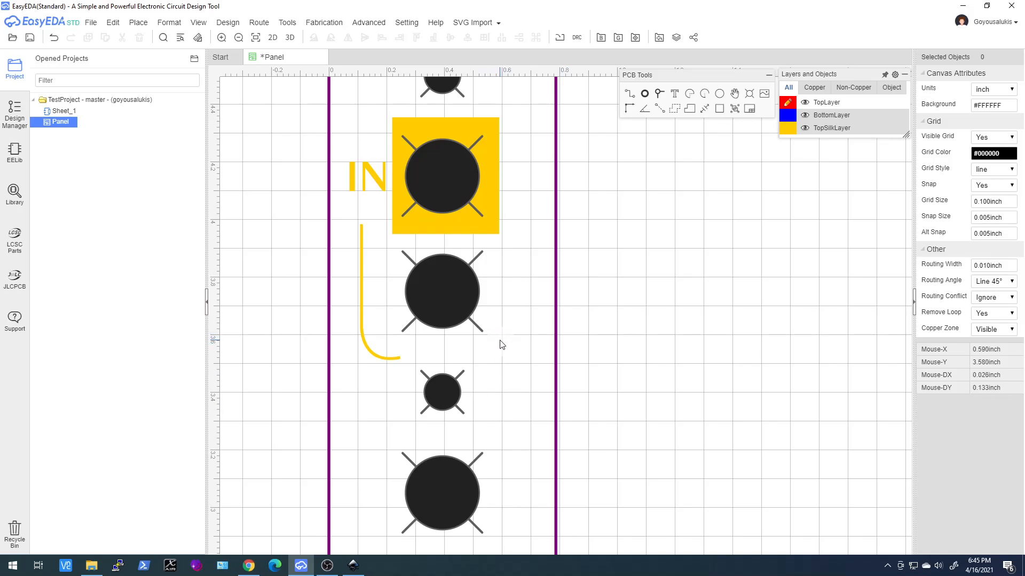
Step: Set the canvas background to #999999 and the grid color to #000000 in the canvas attributes
{"action": "right_click", "coordinate": [602, 352]}
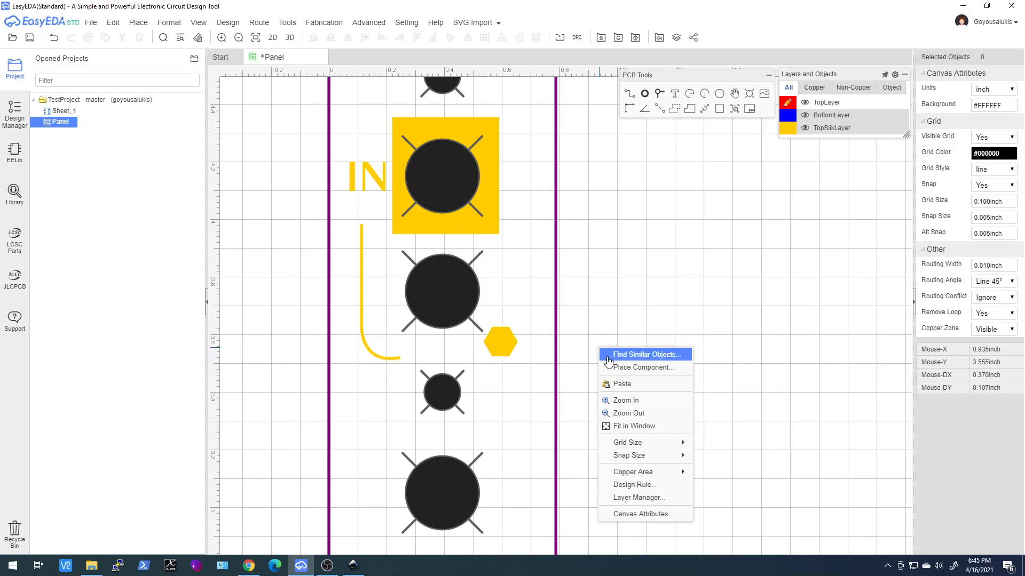
{"action": "left_click", "coordinate": [624, 513]}
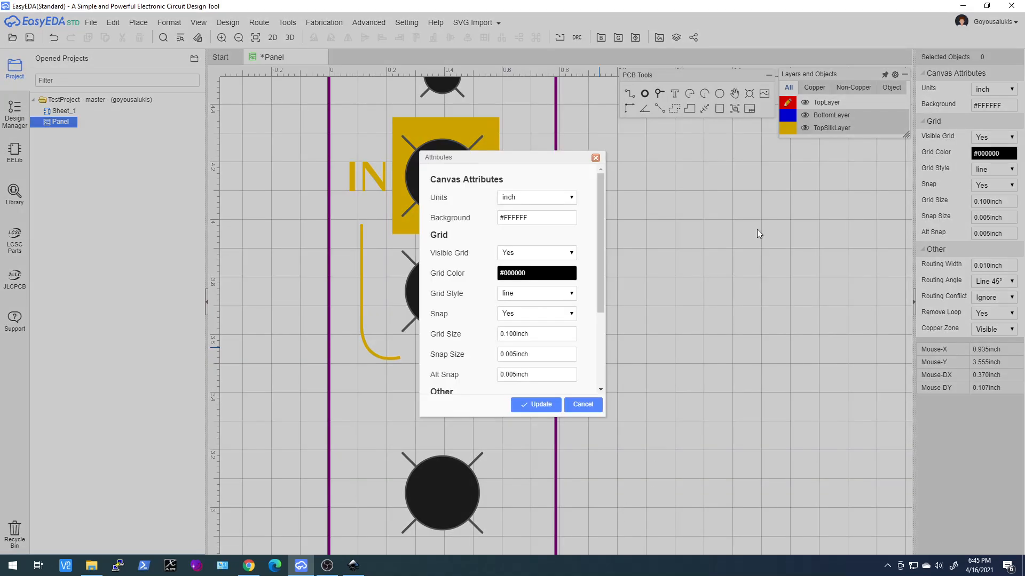
{"action": "left_click", "coordinate": [521, 218]}
{"action": "left_click", "coordinate": [445, 267]}
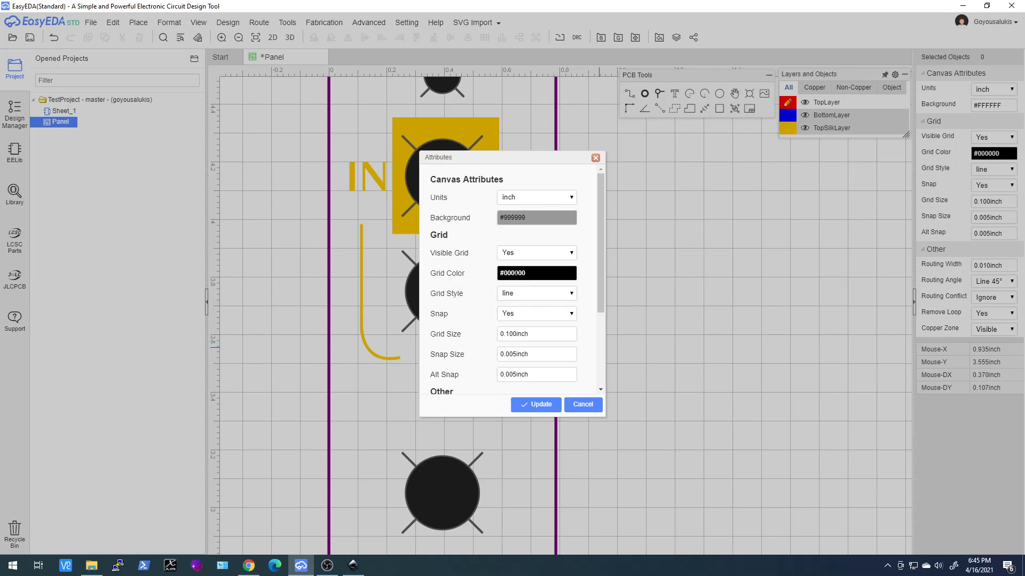
{"action": "left_click", "coordinate": [513, 273]}
{"action": "left_click", "coordinate": [448, 300]}
{"action": "left_click", "coordinate": [547, 404]}
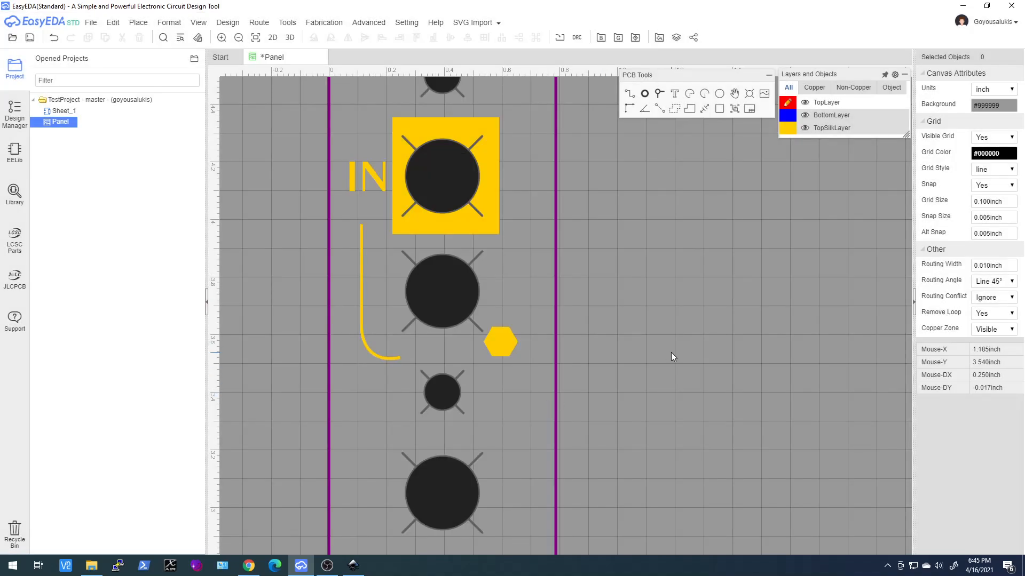
Step: Move the silkscreen hexagon closer to the panel's edge, to about X 0.566, Y 3.591 inch
{"action": "left_click", "coordinate": [504, 341]}
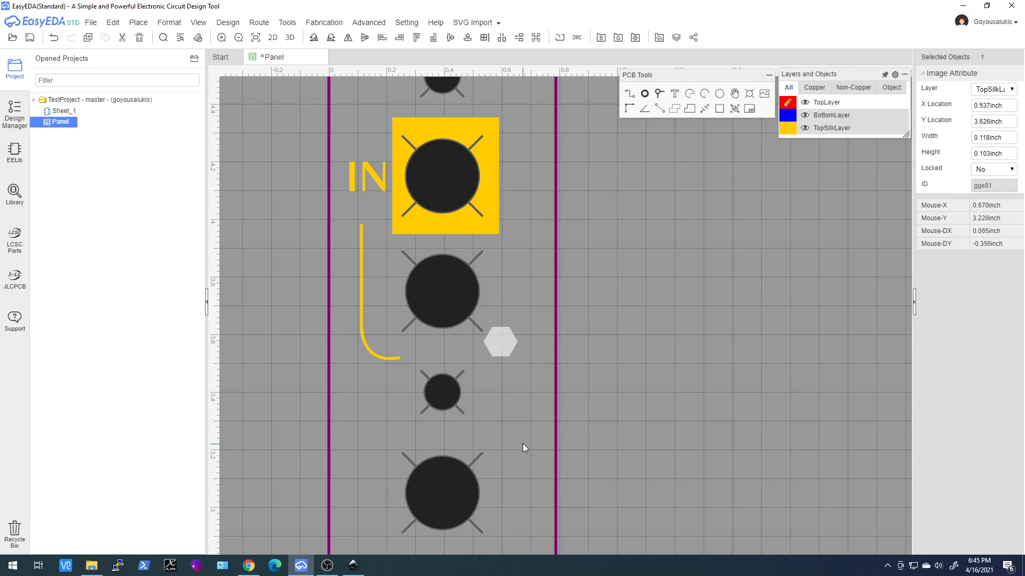
{"action": "mouse_move", "coordinate": [505, 348]}
{"action": "left_mouse_down"}
{"action": "mouse_move", "coordinate": [516, 401]}
{"action": "mouse_move", "coordinate": [495, 365]}
{"action": "mouse_move", "coordinate": [506, 372]}
{"action": "mouse_move", "coordinate": [502, 349]}
{"action": "left_mouse_up"}
{"action": "mouse_move", "coordinate": [507, 344]}
{"action": "left_mouse_down"}
{"action": "mouse_move", "coordinate": [506, 390]}
{"action": "mouse_move", "coordinate": [510, 353]}
{"action": "left_mouse_up"}
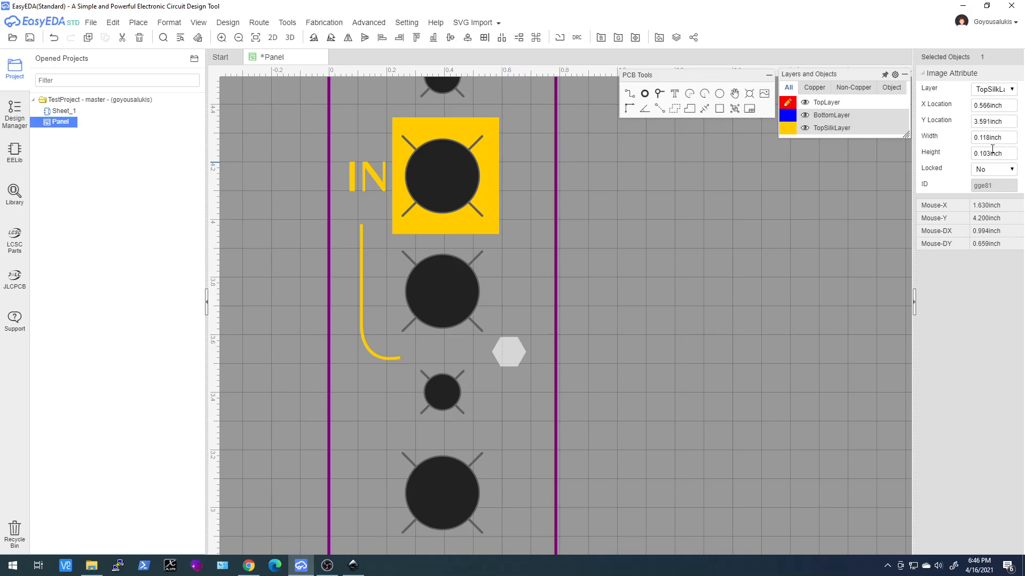
Step: Set the hexagon's width to 0.5 inch
{"action": "left_click", "coordinate": [1004, 137]}
{"action": "type", "text": ".5"}
{"action": "key", "text": "Return"}
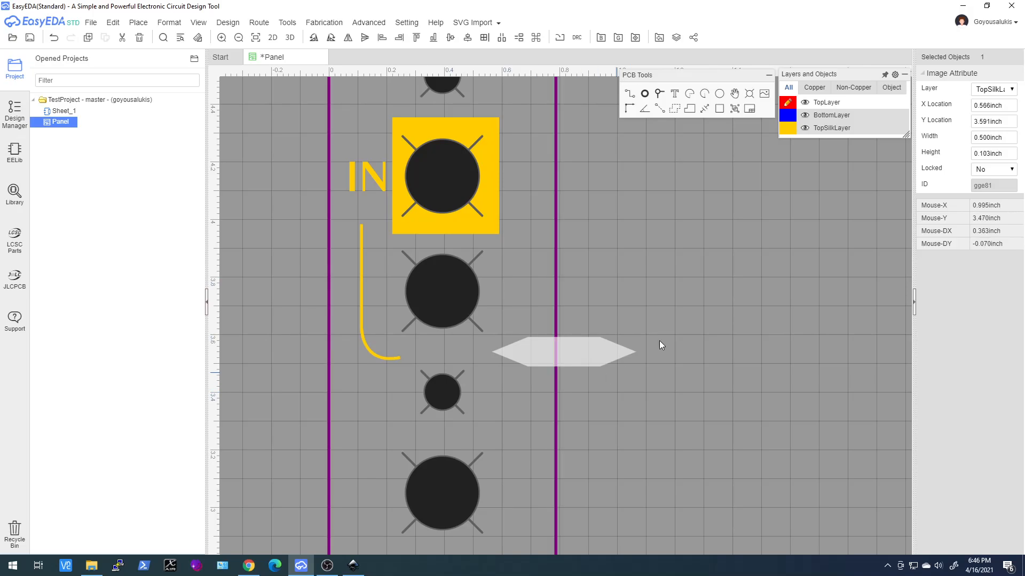
Step: Set the hexagon's height to 0.25 inch while it is locked, and unlock it
{"action": "left_click", "coordinate": [991, 170]}
{"action": "left_click", "coordinate": [987, 182]}
{"action": "left_click", "coordinate": [1006, 154]}
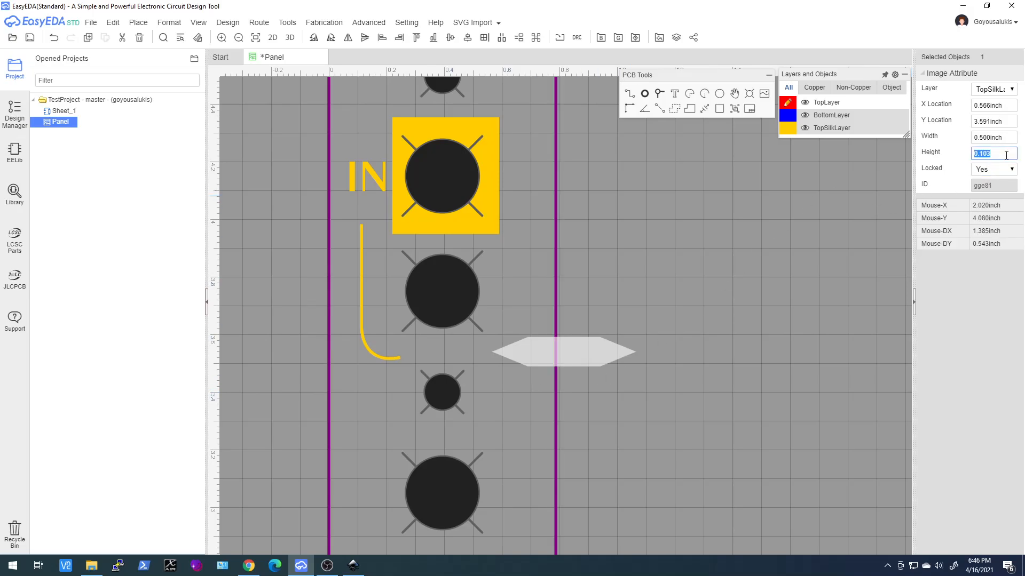
{"action": "key", "text": "BackSpace"}
{"action": "key", "text": "Return"}
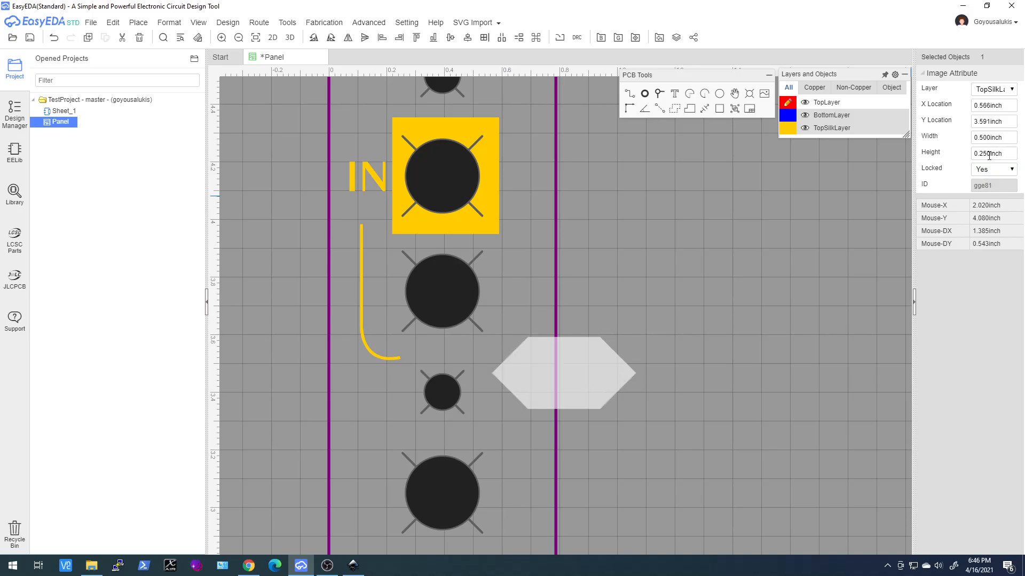
{"action": "left_click", "coordinate": [982, 170]}
{"action": "left_click", "coordinate": [983, 188]}
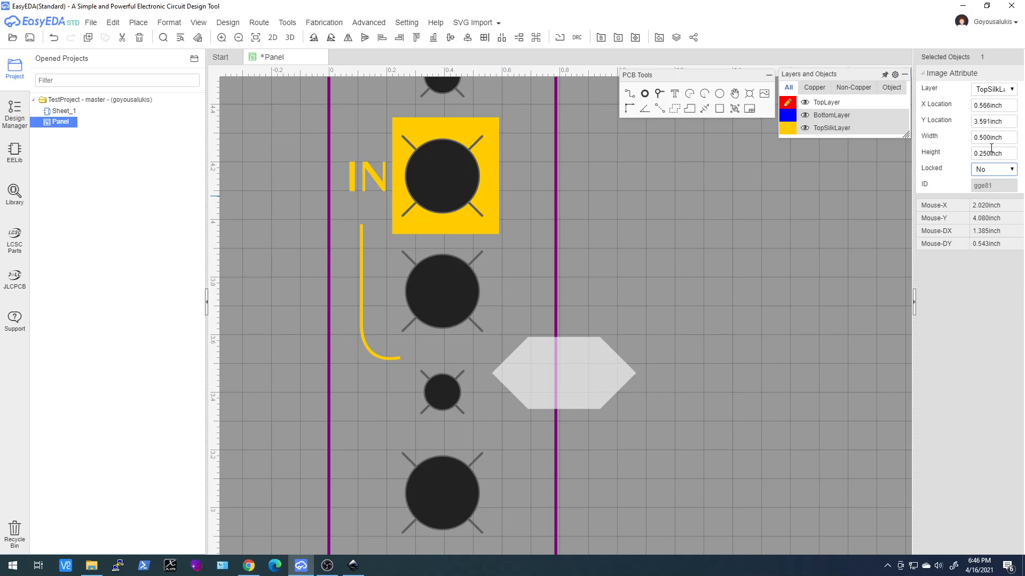
Step: Undo the hexagon's width and height changes
{"action": "left_click", "coordinate": [688, 363]}
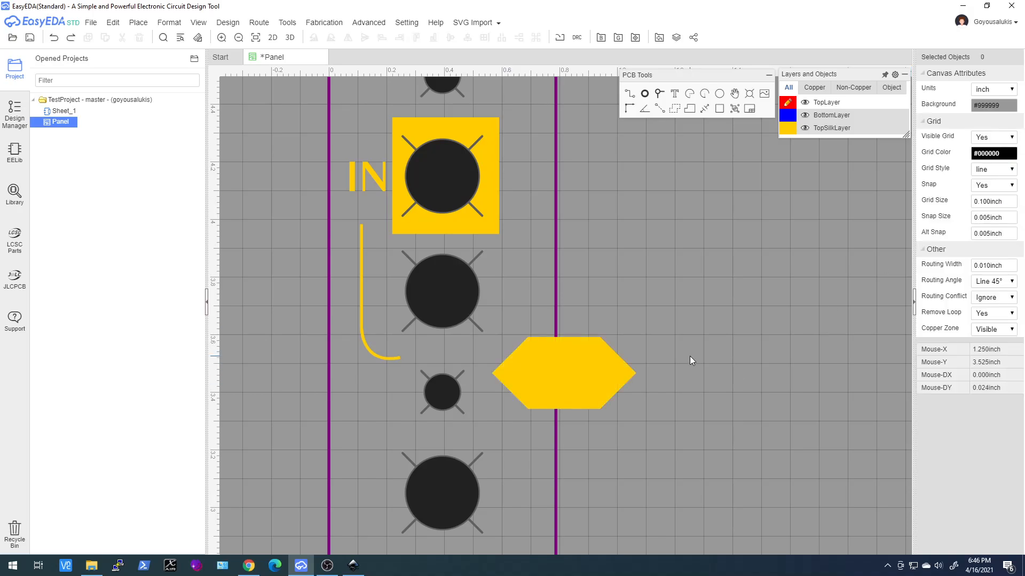
{"action": "left_click", "coordinate": [601, 364]}
{"action": "key", "text": "ctrl+z"}
{"action": "key", "text": "ctrl+z"}
{"action": "key", "text": "ctrl+z"}
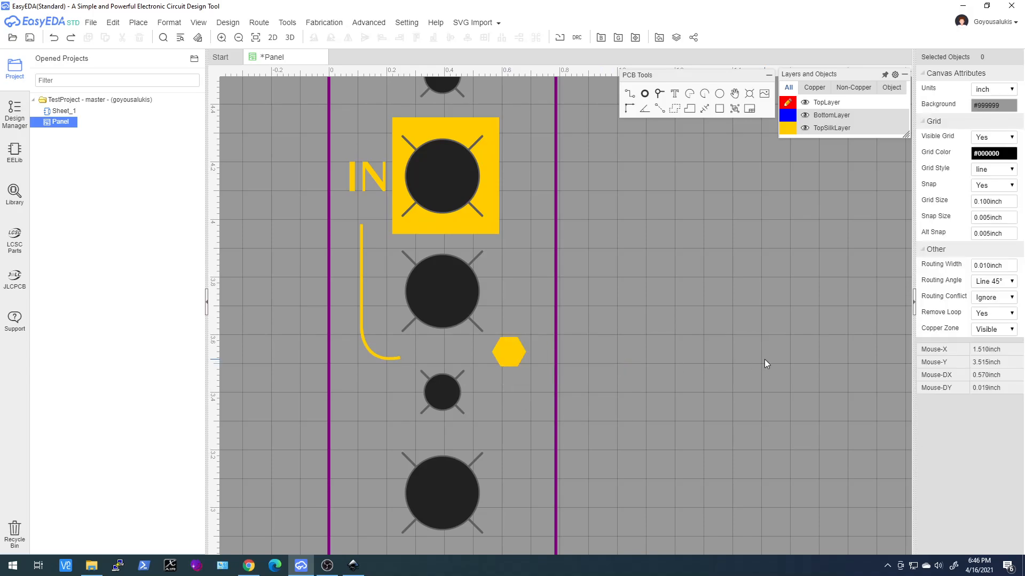
Step: Move the curved silkscreen line to about X 0.110, Y 3.906 inch
{"action": "left_click_drag", "start_coordinate": [363, 330], "coordinate": [354, 363]}
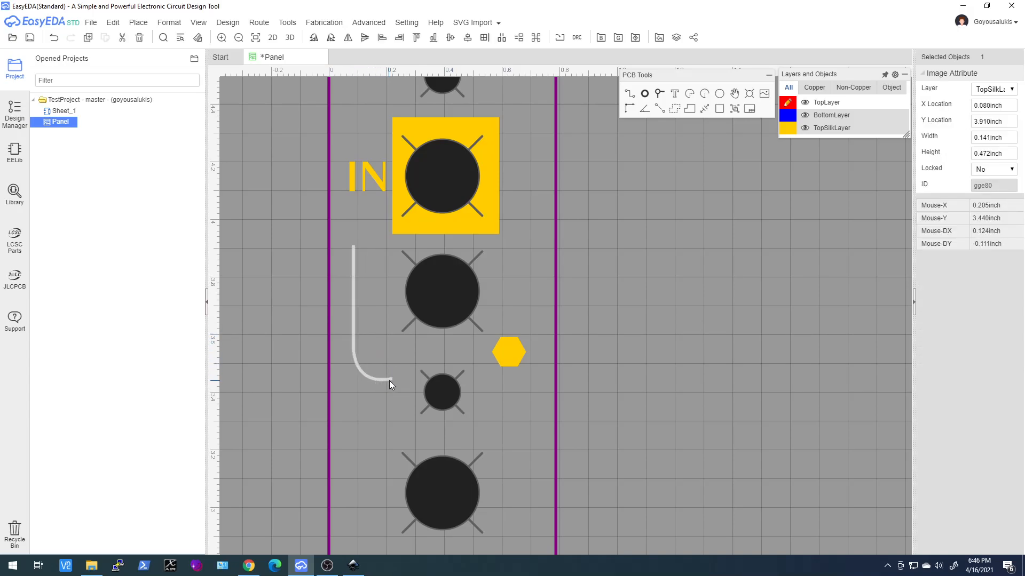
{"action": "scroll", "coordinate": [387, 380], "scroll_direction": "up", "scroll_amount": 5}
{"action": "left_click_drag", "start_coordinate": [456, 374], "coordinate": [516, 376]}
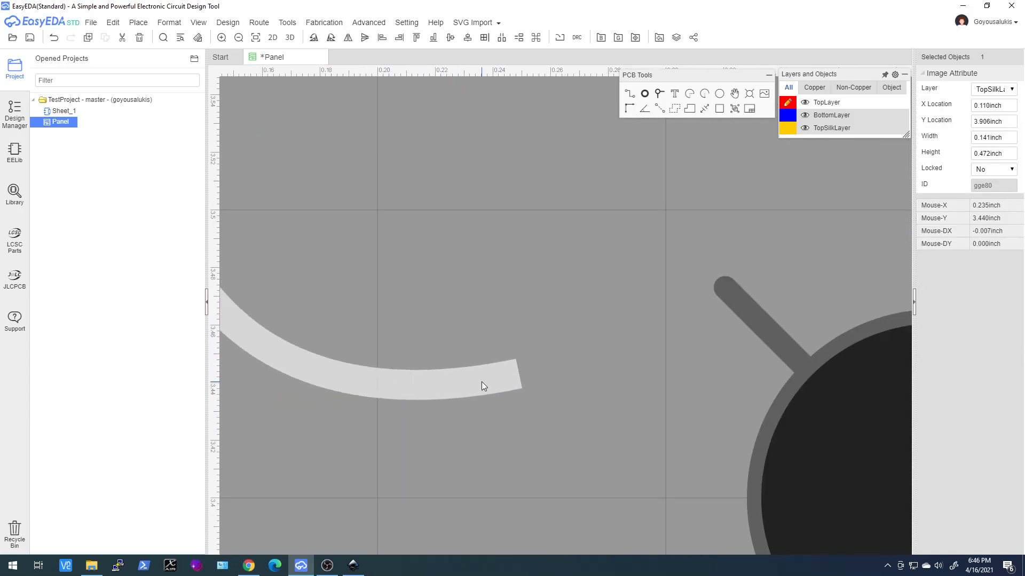
{"action": "left_click", "coordinate": [486, 352]}
{"action": "scroll", "coordinate": [485, 351], "scroll_direction": "down", "scroll_amount": 7}
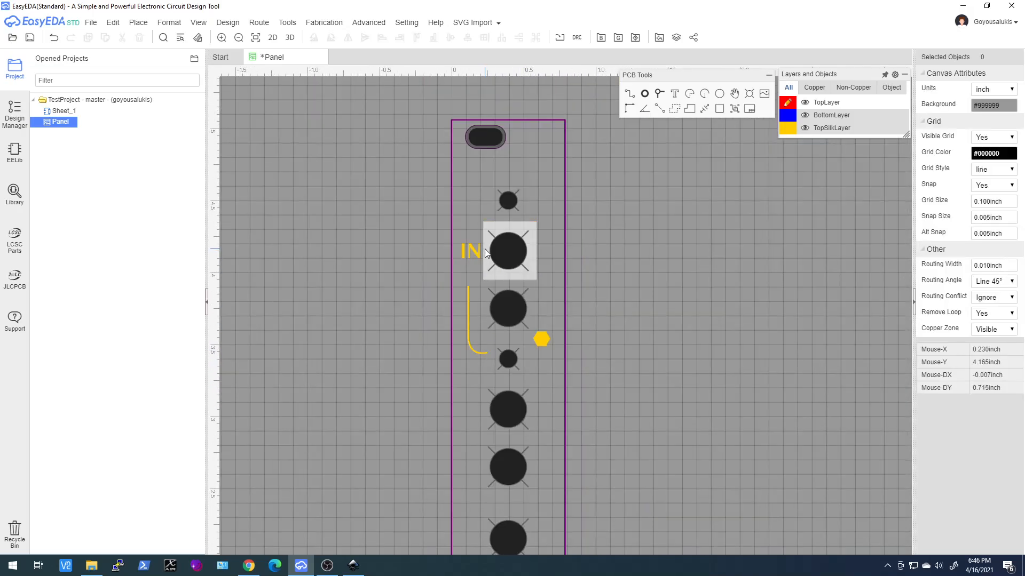
{"action": "scroll", "coordinate": [485, 248], "scroll_direction": "up", "scroll_amount": 3}
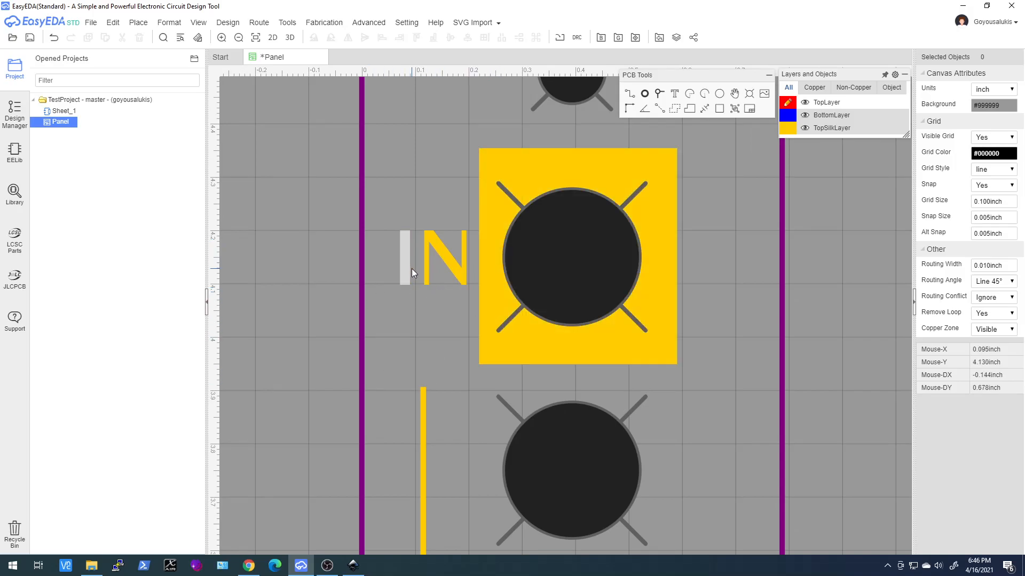
{"action": "left_click", "coordinate": [477, 23]}
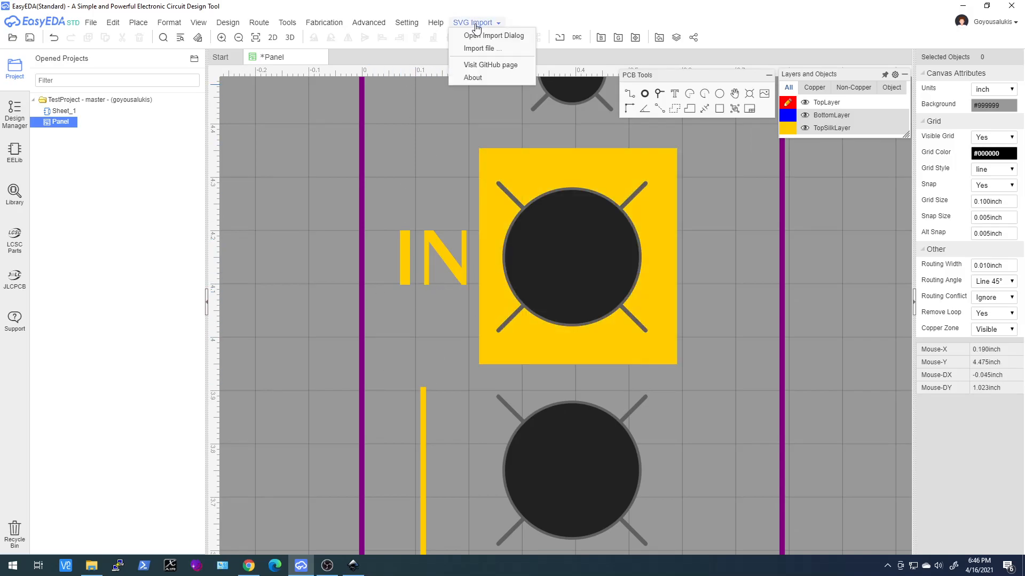
{"action": "left_click", "coordinate": [478, 35]}
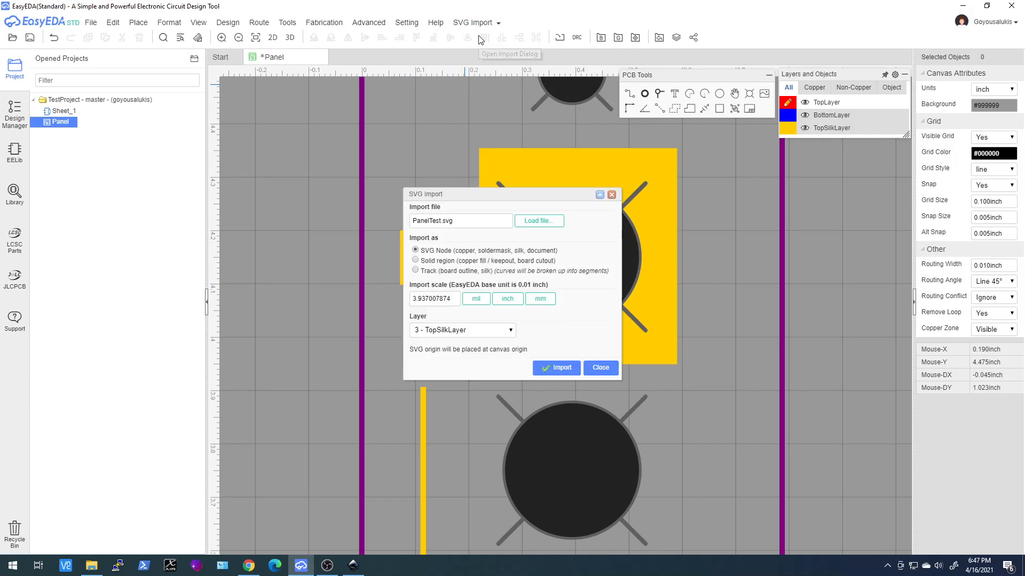
{"action": "left_click", "coordinate": [537, 225]}
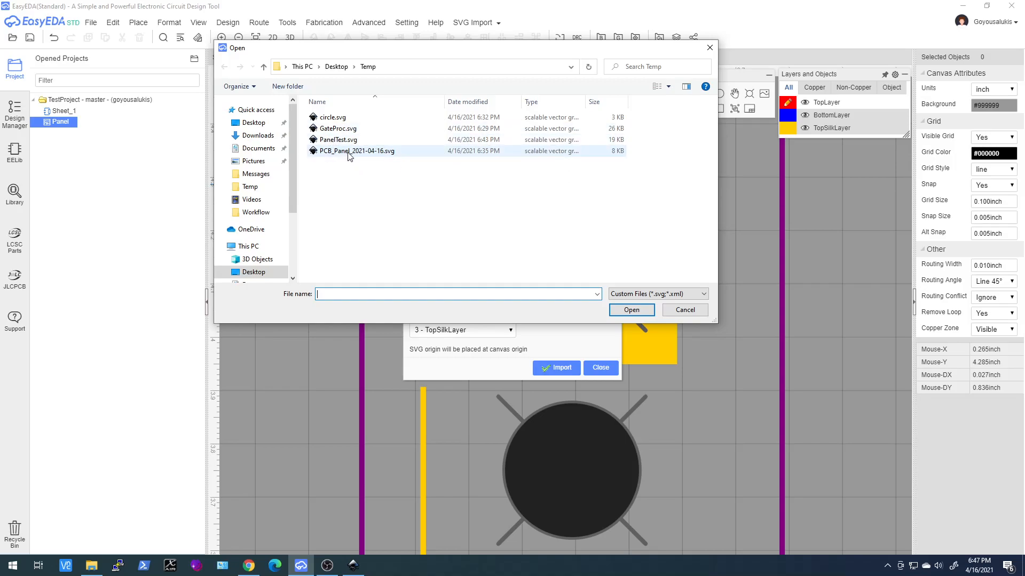
{"action": "left_click", "coordinate": [337, 139]}
{"action": "left_click", "coordinate": [621, 311]}
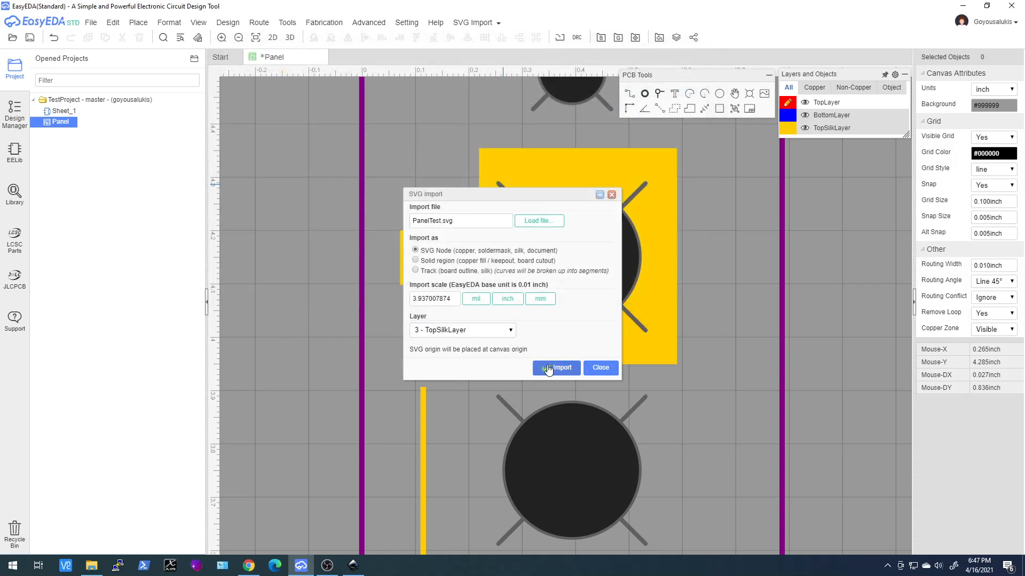
{"action": "left_click", "coordinate": [601, 369]}
Step: Delete the imported square, the IN lettering, the curved line and the hexagon from the panel's silkscreen
{"action": "scroll", "coordinate": [592, 364], "scroll_direction": "down", "scroll_amount": 5}
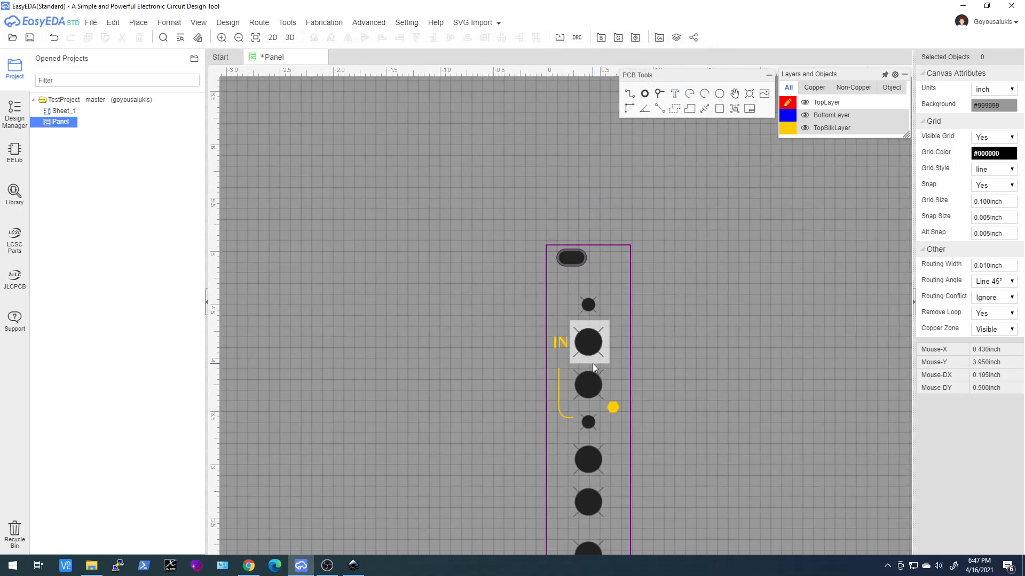
{"action": "left_click_drag", "start_coordinate": [616, 359], "coordinate": [442, 223]}
{"action": "scroll", "coordinate": [411, 210], "scroll_direction": "up", "scroll_amount": 6}
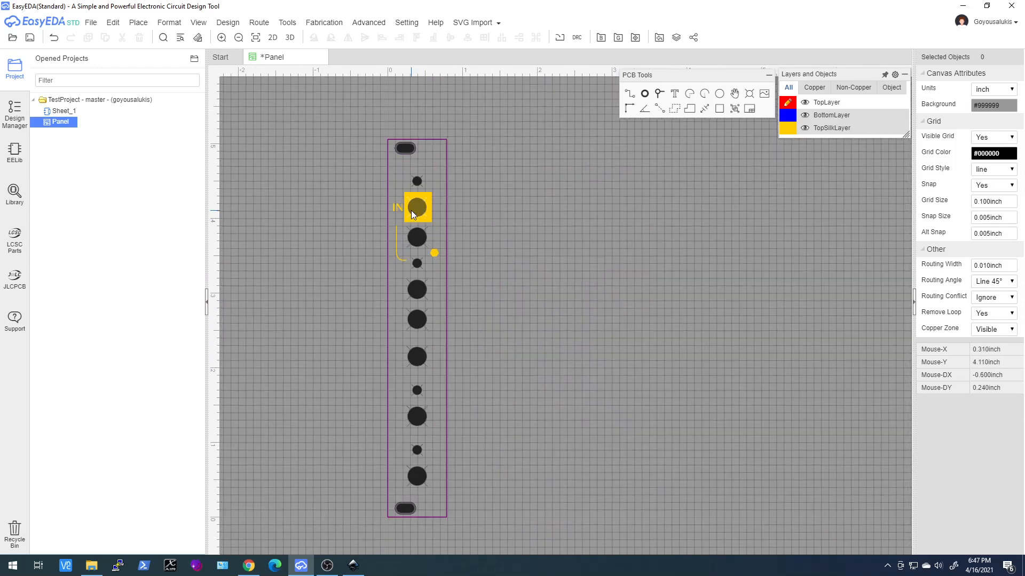
{"action": "scroll", "coordinate": [397, 239], "scroll_direction": "down", "scroll_amount": 5}
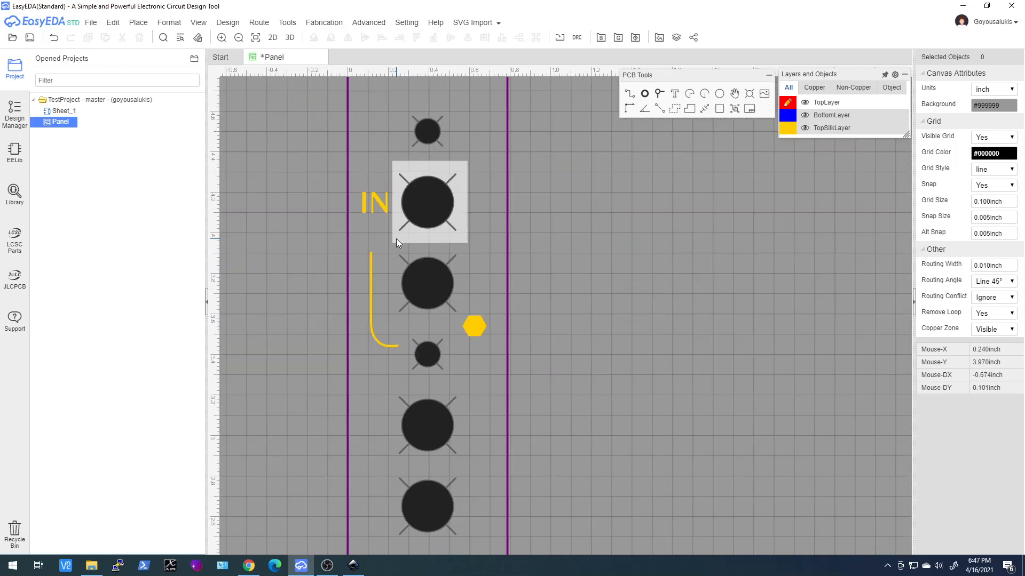
{"action": "left_click", "coordinate": [408, 238]}
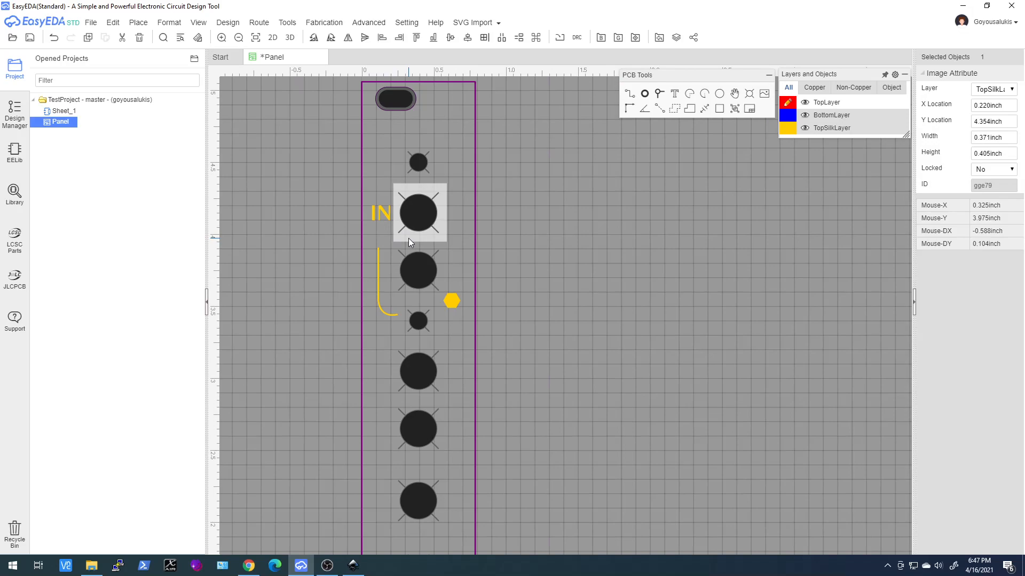
{"action": "key", "text": "Delete"}
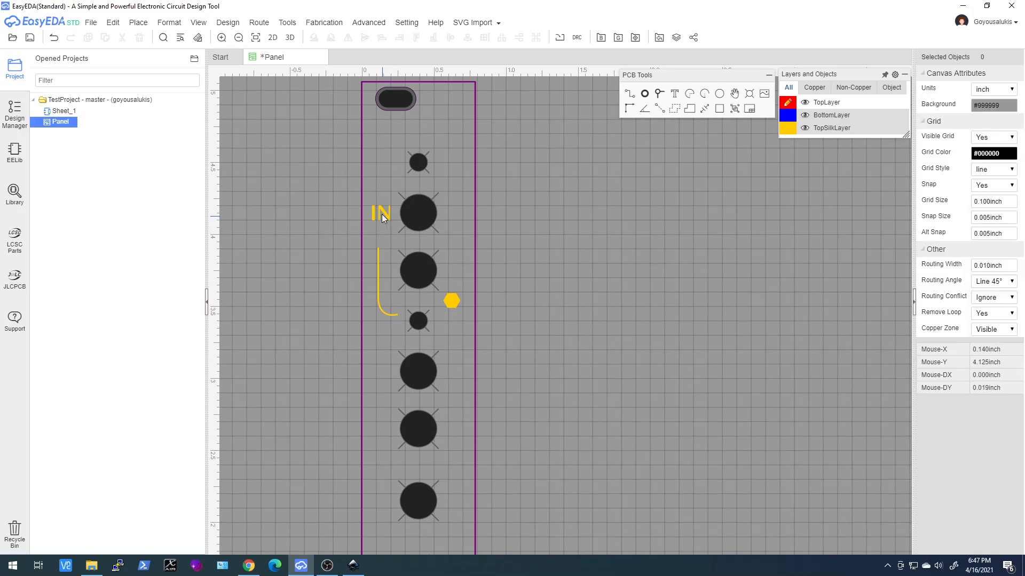
{"action": "left_click", "coordinate": [381, 213]}
{"action": "key", "text": "Delete"}
{"action": "left_click", "coordinate": [378, 266]}
{"action": "key", "text": "Delete"}
{"action": "left_click", "coordinate": [450, 300]}
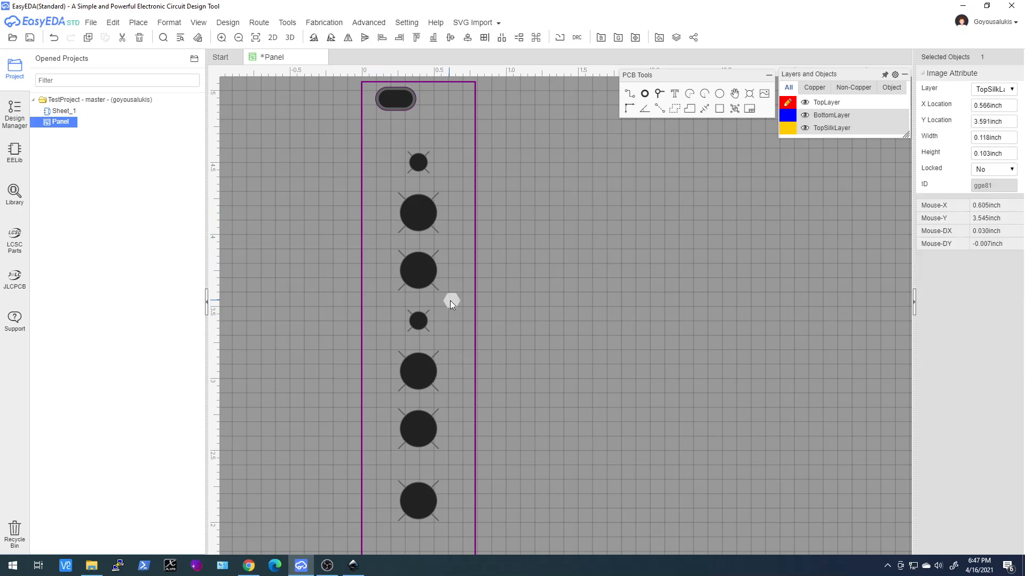
{"action": "key", "text": "Delete"}
{"action": "scroll", "coordinate": [451, 295], "scroll_direction": "down", "scroll_amount": 3}
{"action": "scroll", "coordinate": [451, 294], "scroll_direction": "up", "scroll_amount": 1}
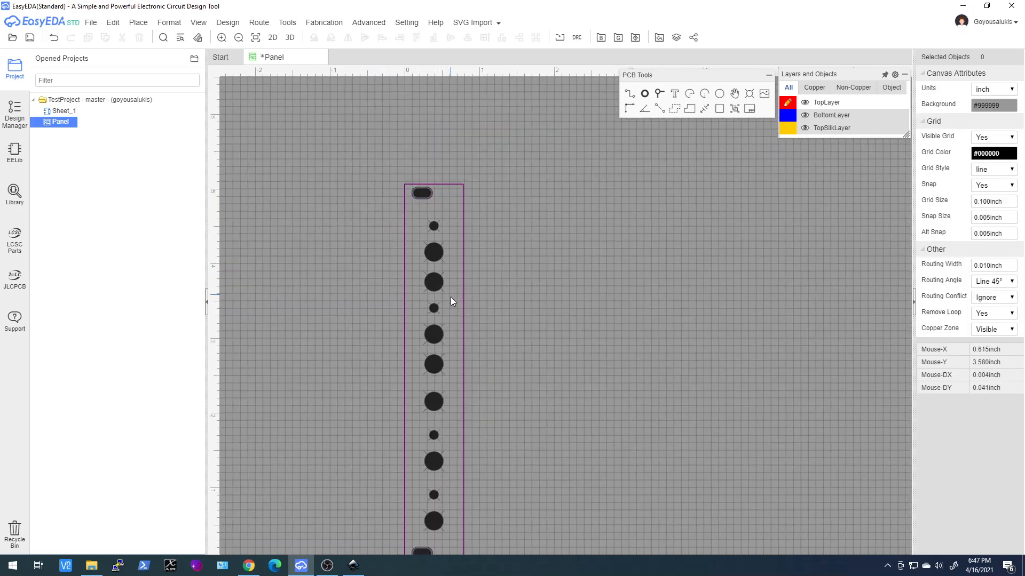
{"action": "left_click_drag", "start_coordinate": [469, 296], "coordinate": [460, 228]}
{"action": "scroll", "coordinate": [460, 228], "scroll_direction": "down", "scroll_amount": 2}
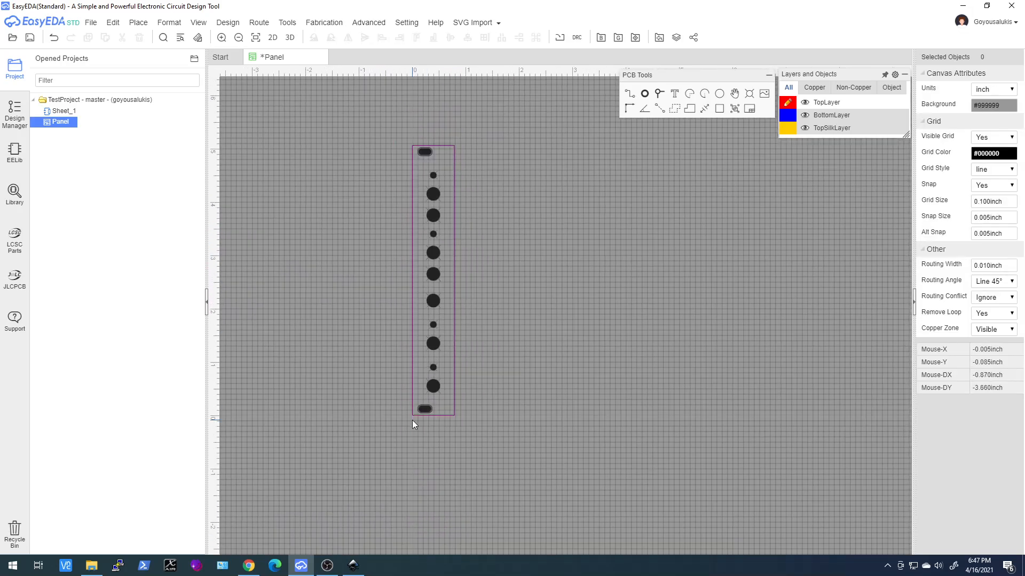
Step: Switch to Inkscape and open GateProc.svg from the Temp folder
{"action": "left_click", "coordinate": [353, 567]}
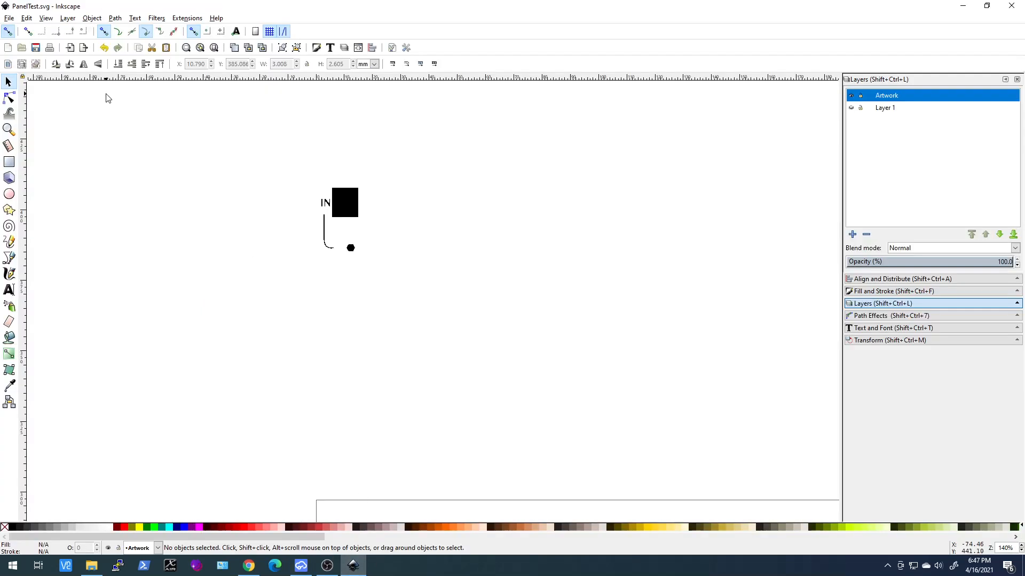
{"action": "left_click", "coordinate": [9, 18]}
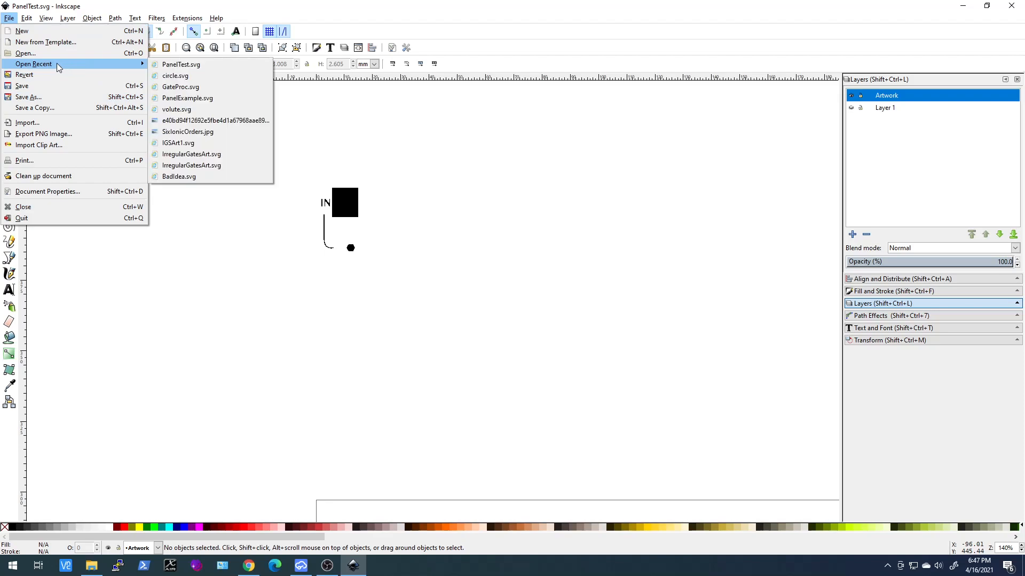
{"action": "left_click", "coordinate": [26, 53]}
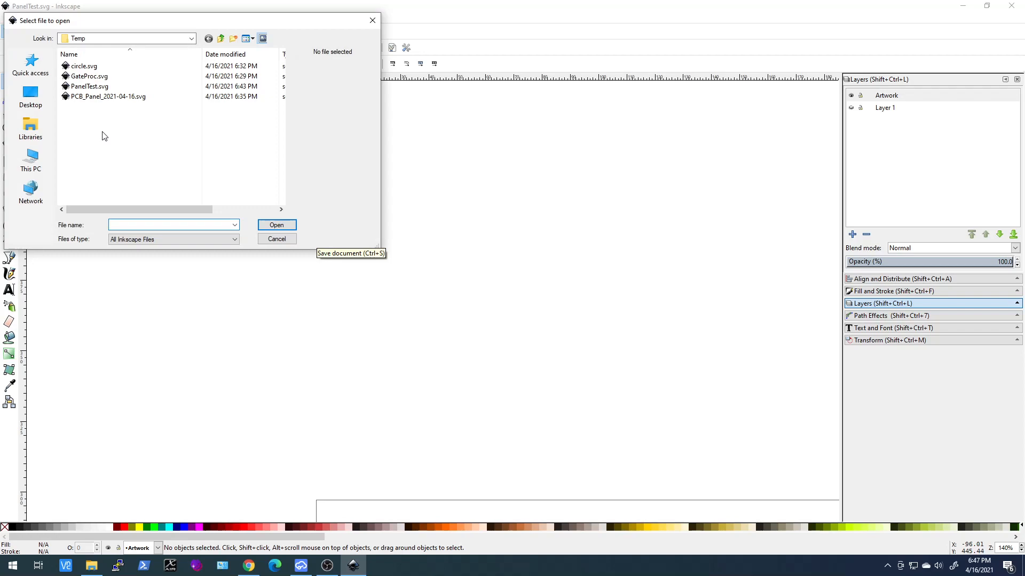
{"action": "double_click", "coordinate": [81, 78]}
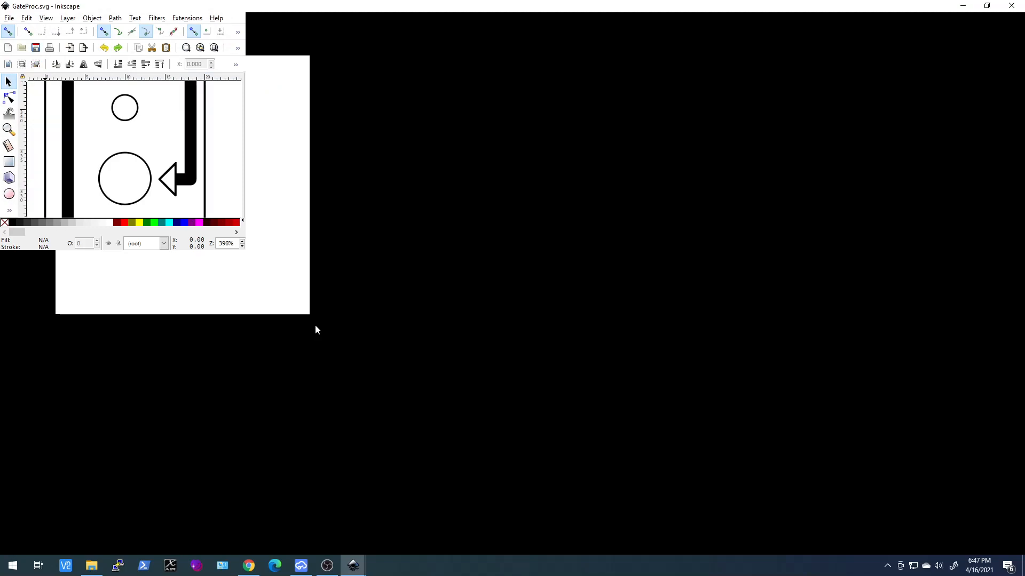
Step: Examine the whole GateProc panel artwork, including its lettering, thick routing lines and arrows
{"action": "scroll", "coordinate": [320, 328], "scroll_direction": "down", "scroll_amount": 2}
{"action": "scroll", "coordinate": [326, 328], "scroll_direction": "up", "scroll_amount": 3}
{"action": "scroll", "coordinate": [325, 332], "scroll_direction": "up", "scroll_amount": 1}
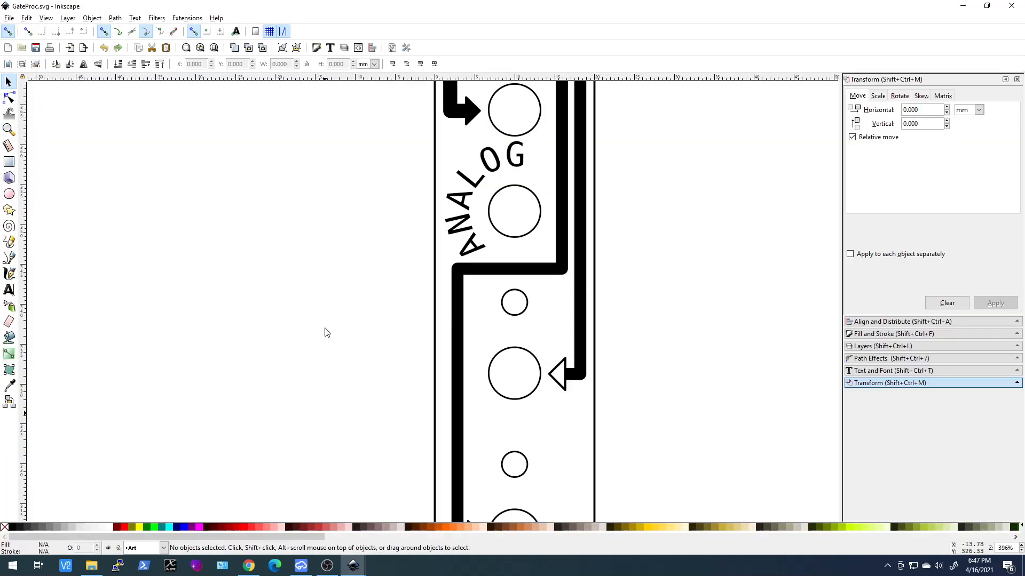
{"action": "scroll", "coordinate": [326, 332], "scroll_direction": "down", "scroll_amount": 5}
{"action": "scroll", "coordinate": [381, 318], "scroll_direction": "up", "scroll_amount": 3}
{"action": "scroll", "coordinate": [381, 318], "scroll_direction": "down", "scroll_amount": 1}
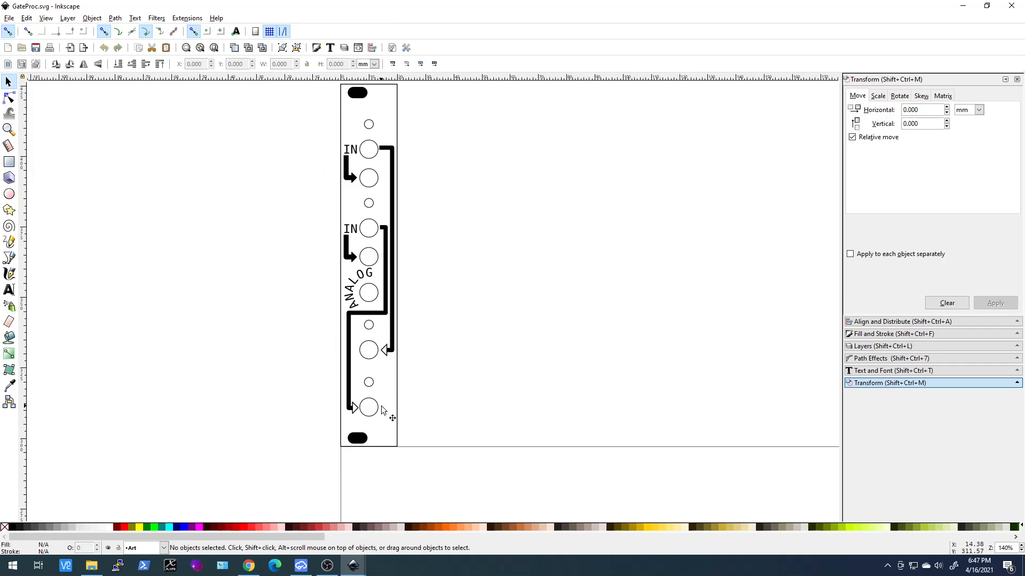
{"action": "scroll", "coordinate": [351, 410], "scroll_direction": "up", "scroll_amount": 3}
{"action": "scroll", "coordinate": [351, 409], "scroll_direction": "down", "scroll_amount": 3}
{"action": "scroll", "coordinate": [349, 405], "scroll_direction": "up", "scroll_amount": 3}
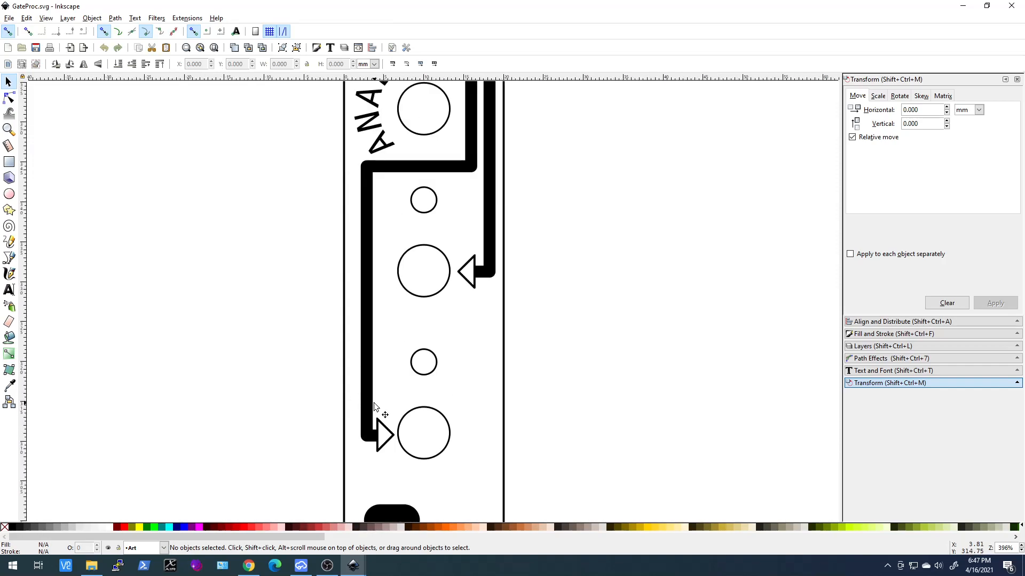
Step: Inspect the nodes of the lower thick routing line and where it meets the outlined arrowhead beside the lowest hole
{"action": "double_click", "coordinate": [369, 400]}
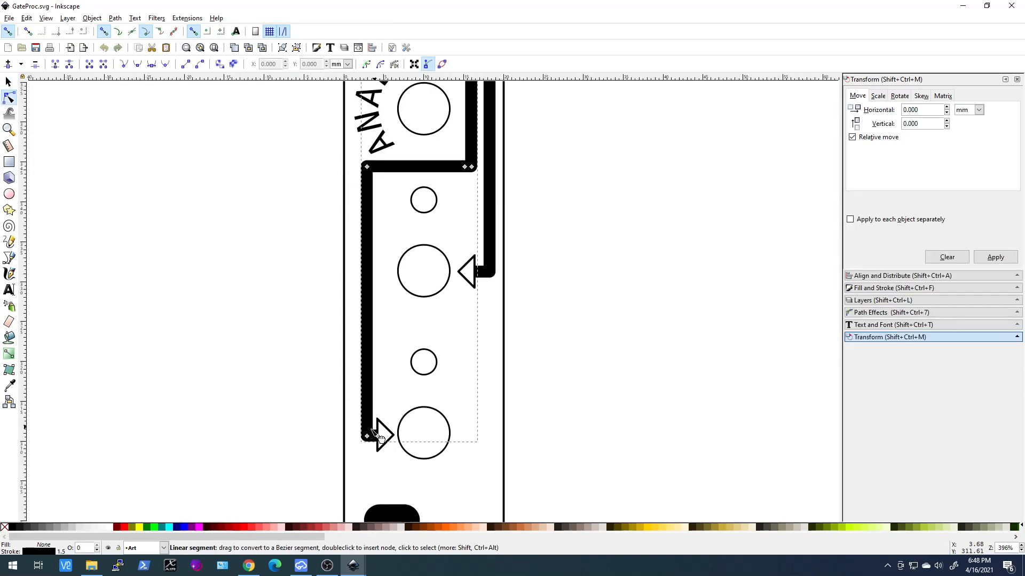
{"action": "scroll", "coordinate": [379, 443], "scroll_direction": "up", "scroll_amount": 1}
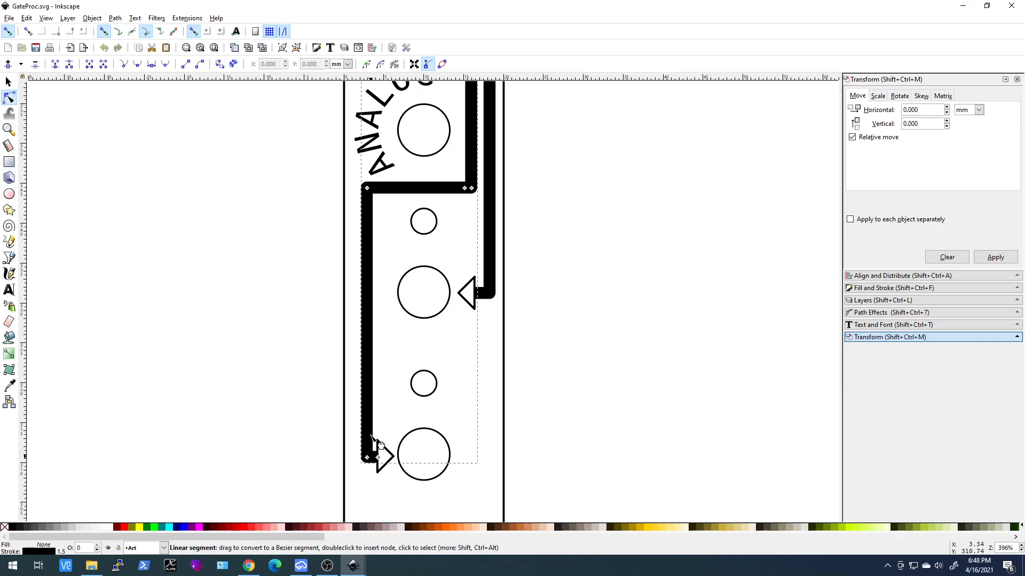
{"action": "scroll", "coordinate": [380, 444], "scroll_direction": "down", "scroll_amount": 1}
{"action": "scroll", "coordinate": [378, 443], "scroll_direction": "down", "scroll_amount": 2}
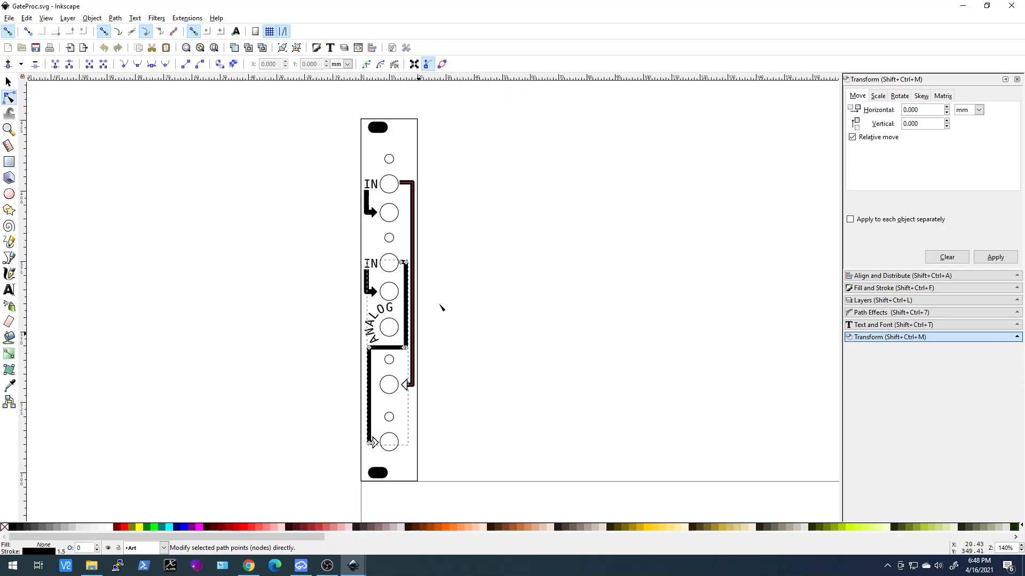
{"action": "left_click", "coordinate": [292, 443]}
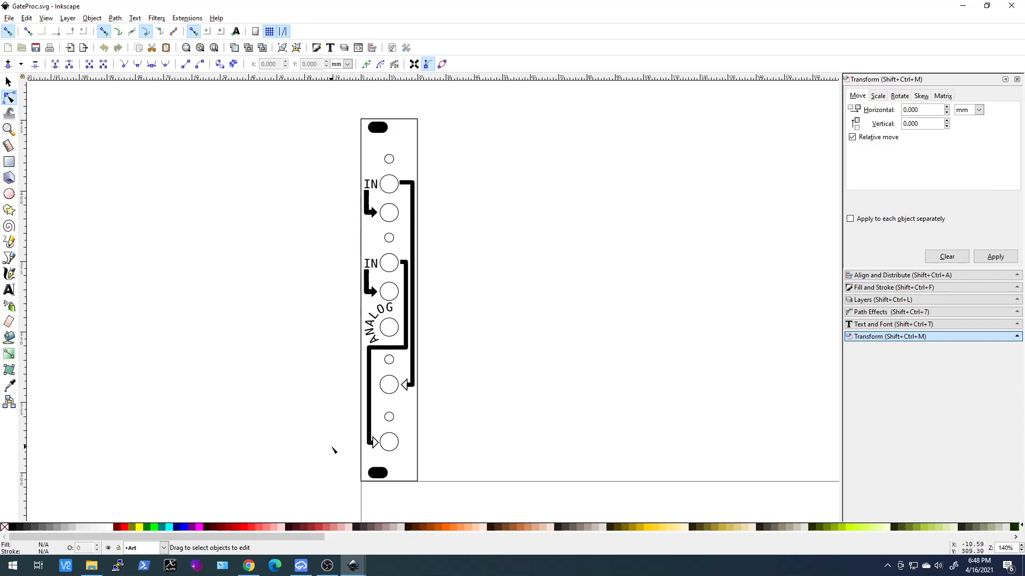
{"action": "left_click", "coordinate": [371, 444]}
{"action": "scroll", "coordinate": [371, 444], "scroll_direction": "up", "scroll_amount": 5}
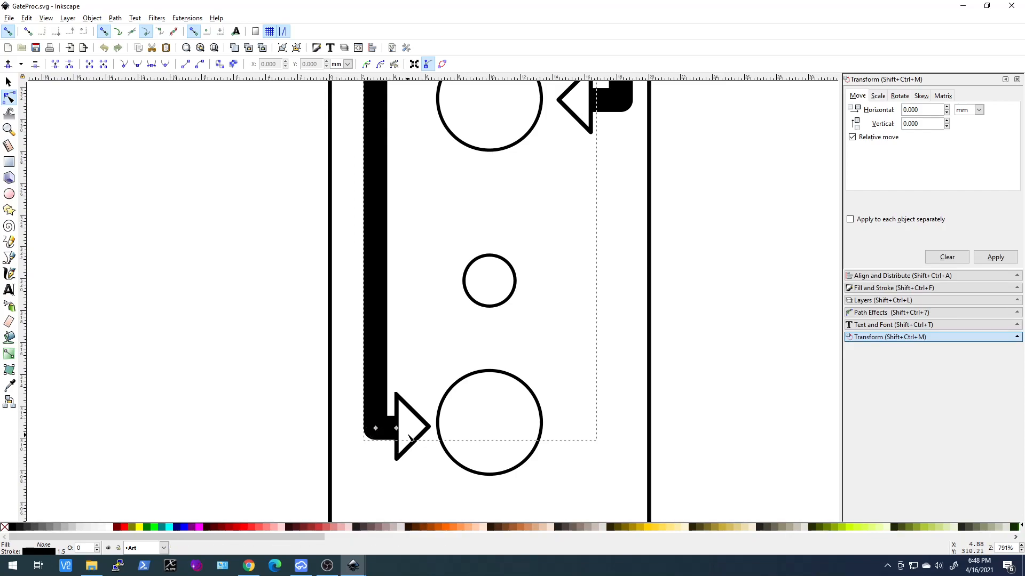
{"action": "scroll", "coordinate": [359, 380], "scroll_direction": "down", "scroll_amount": 4}
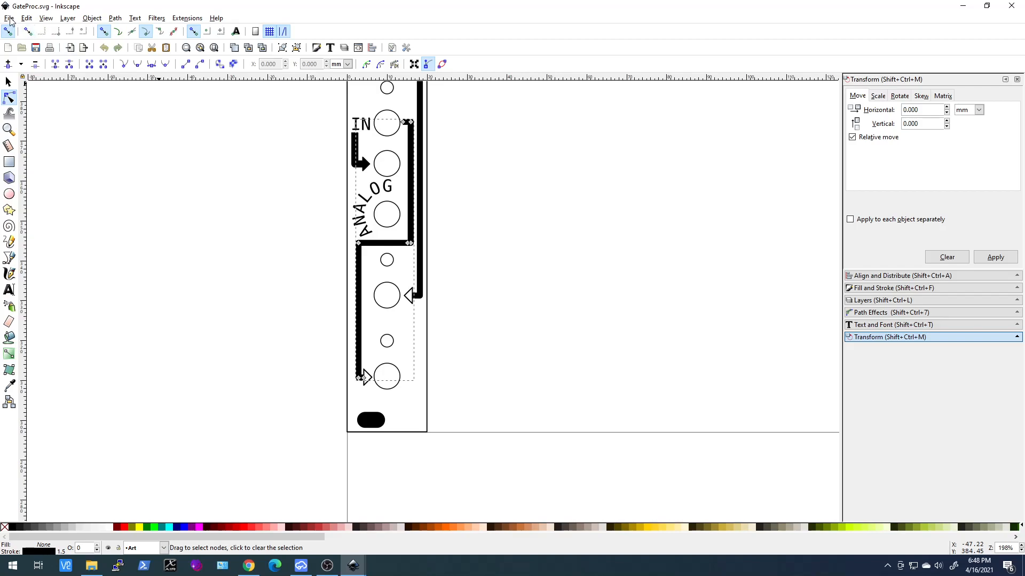
Step: Switch to EasyEDA and import GateProc.svg from the Temp folder as an SVG Node onto TopSilkLayer at scale 3.937007874
{"action": "left_click", "coordinate": [301, 565]}
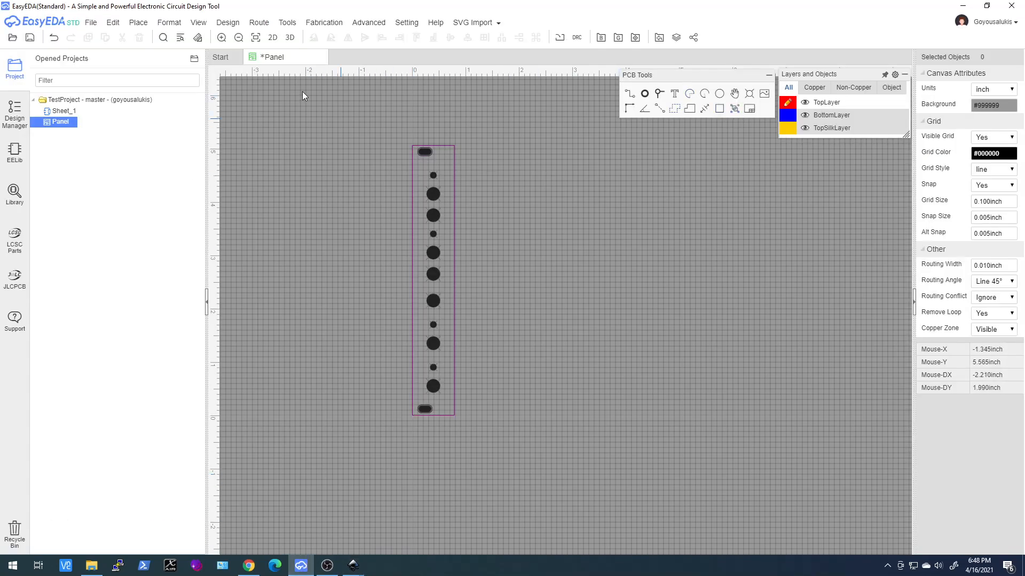
{"action": "mouse_move", "coordinate": [468, 21]}
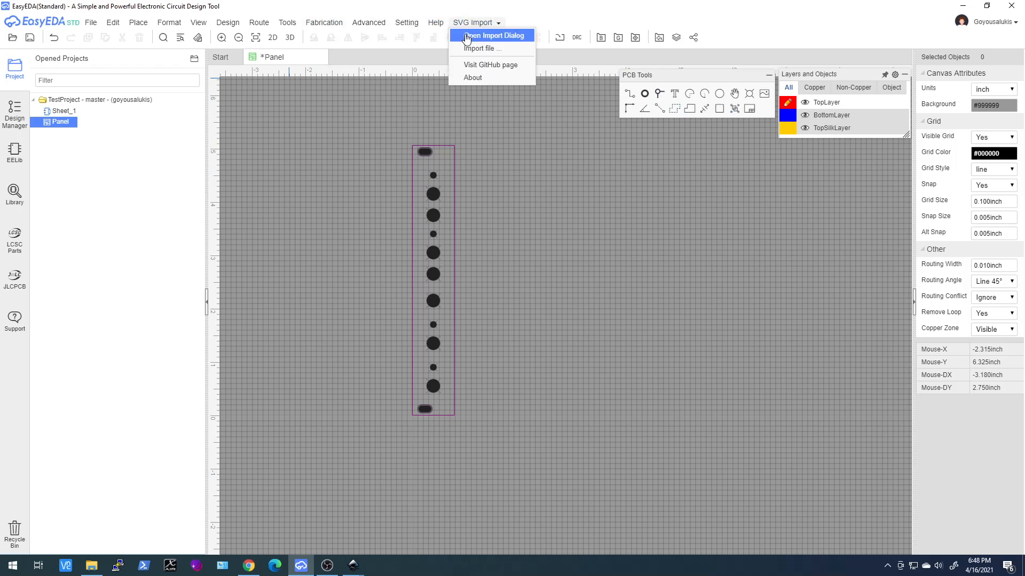
{"action": "left_click", "coordinate": [467, 37]}
{"action": "left_click", "coordinate": [551, 226]}
{"action": "left_click", "coordinate": [341, 130]}
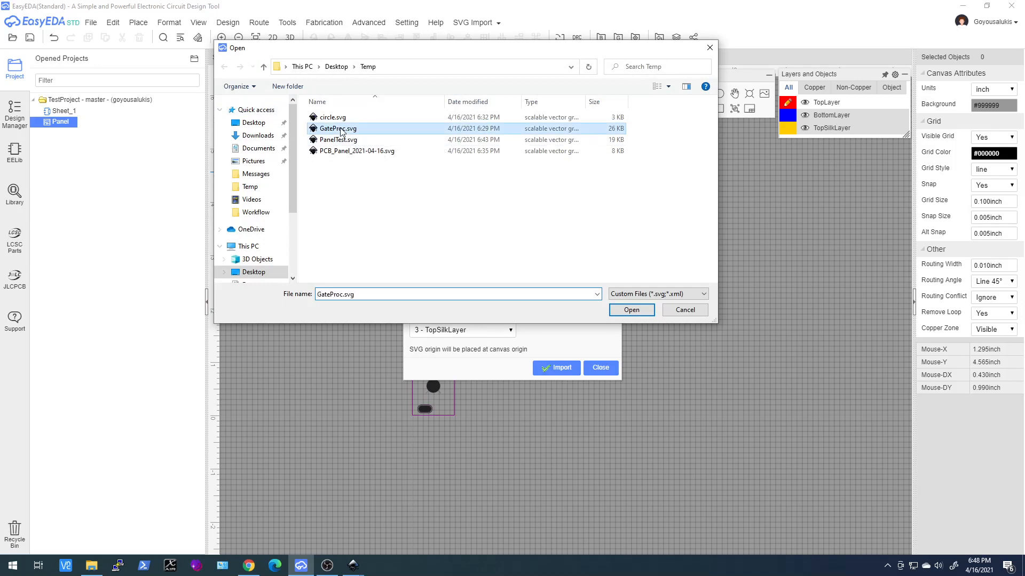
{"action": "double_click", "coordinate": [341, 130]}
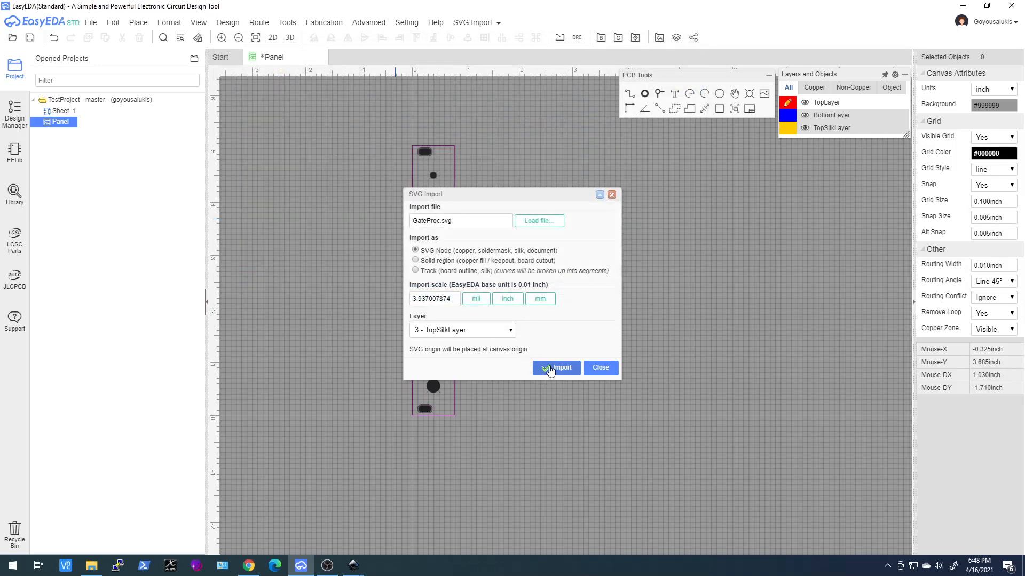
{"action": "left_click", "coordinate": [551, 368]}
{"action": "left_click", "coordinate": [599, 368]}
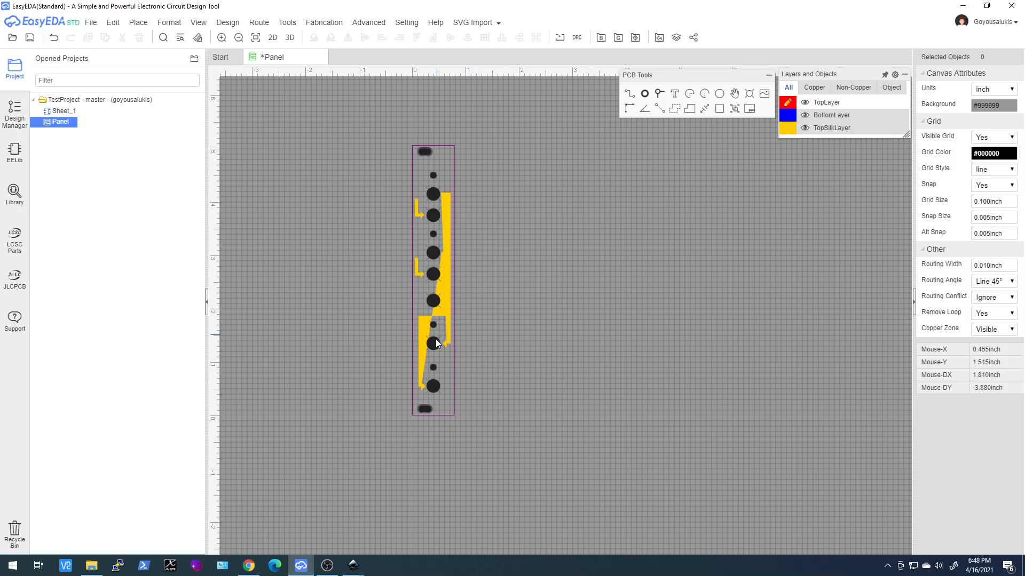
{"action": "scroll", "coordinate": [431, 344], "scroll_direction": "up", "scroll_amount": 2}
{"action": "scroll", "coordinate": [430, 343], "scroll_direction": "up", "scroll_amount": 2}
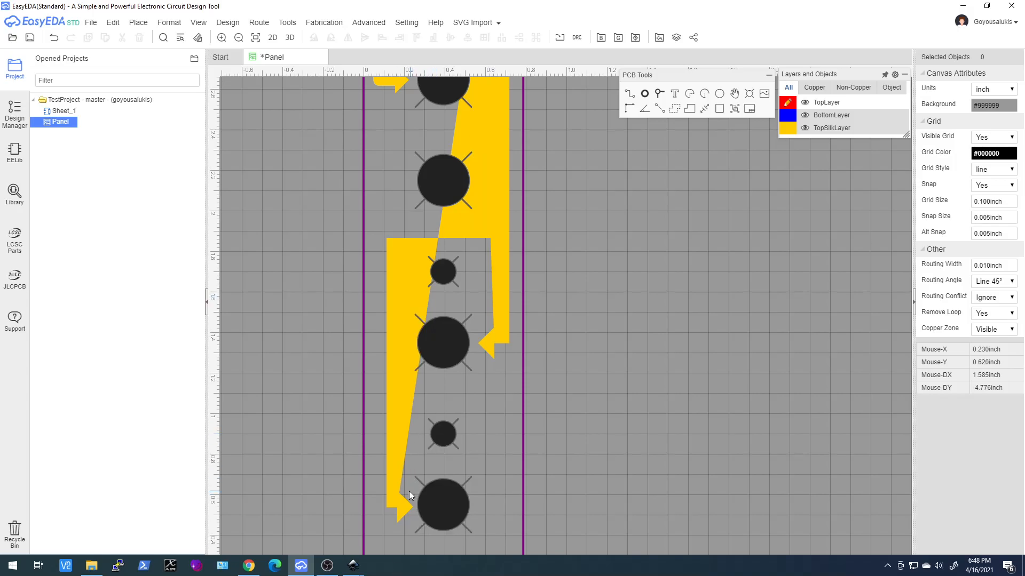
{"action": "scroll", "coordinate": [411, 458], "scroll_direction": "down", "scroll_amount": 3}
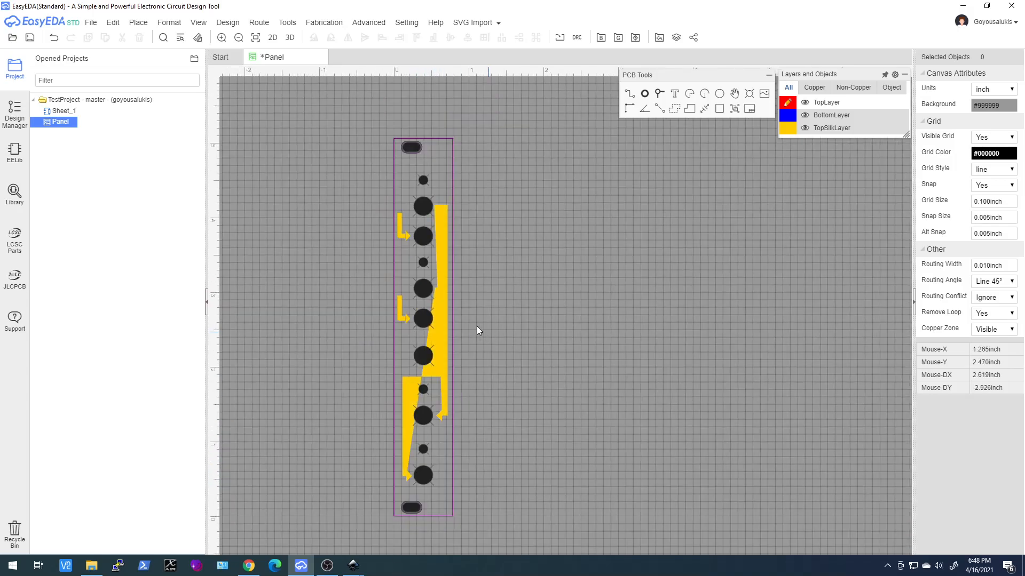
Step: Delete the imported GateProc artwork from the panel: both L-shaped arrows, both filled routing shapes and the two arrowheads
{"action": "left_click", "coordinate": [400, 231]}
{"action": "key", "text": "Delete"}
{"action": "left_click", "coordinate": [402, 314]}
{"action": "key", "text": "Delete"}
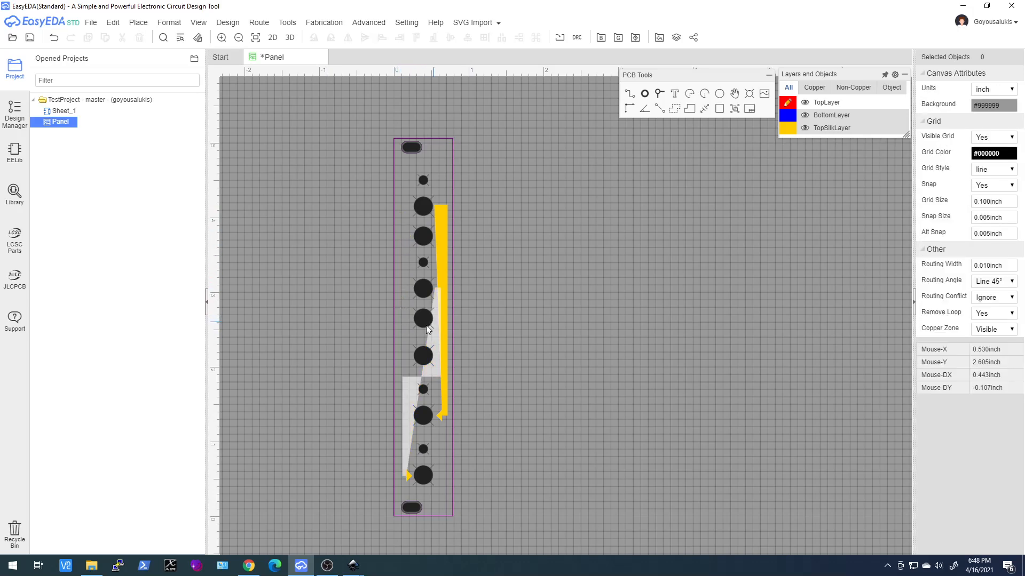
{"action": "left_click", "coordinate": [439, 334]}
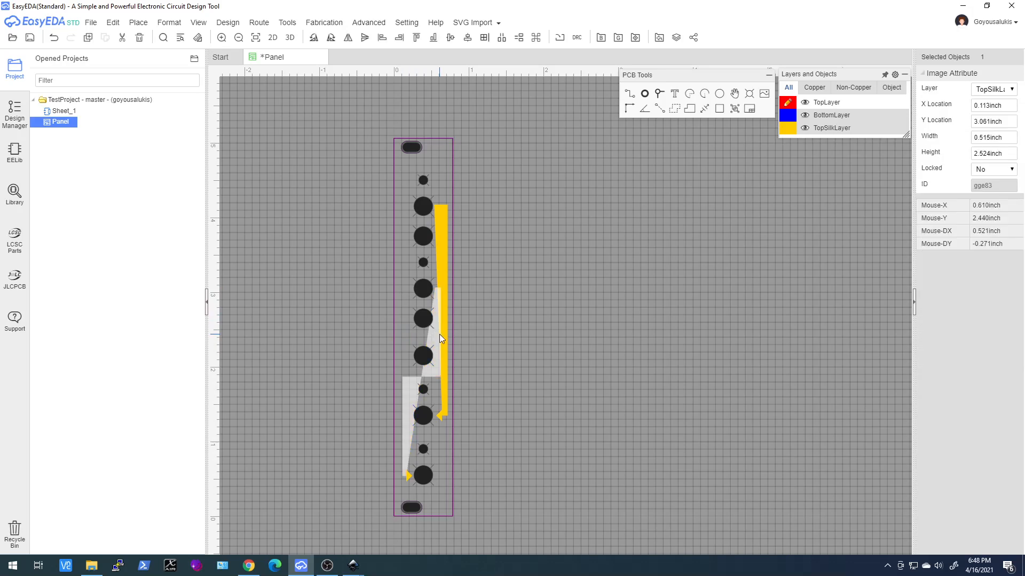
{"action": "key", "text": "Delete"}
{"action": "left_click", "coordinate": [441, 338]}
{"action": "key", "text": "Delete"}
{"action": "left_click", "coordinate": [440, 416]}
{"action": "key", "text": "Delete"}
{"action": "left_click", "coordinate": [408, 475]}
{"action": "key", "text": "Delete"}
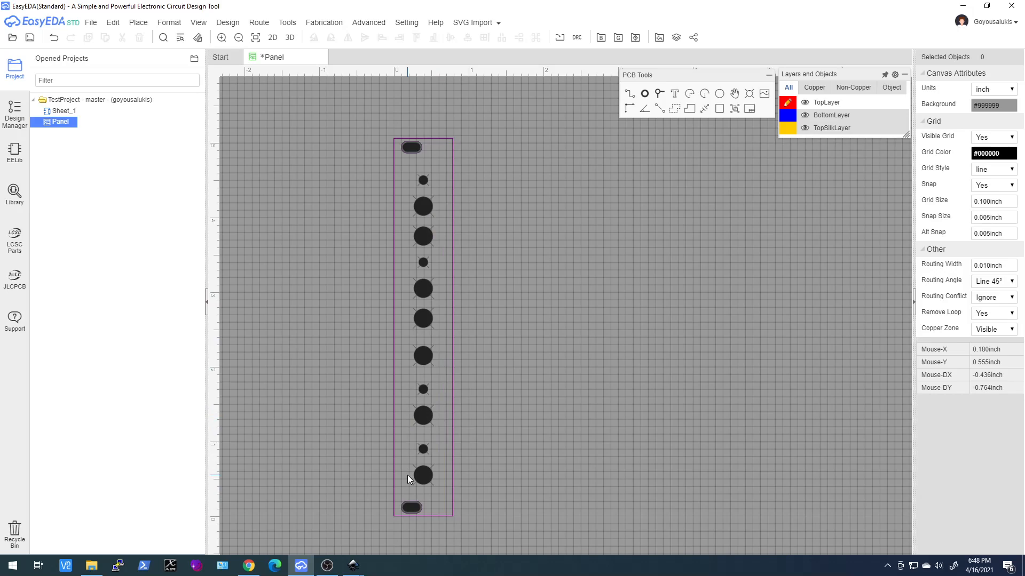
Step: Return to GateProc.svg in Inkscape and hide Layer 1 so only the Art layer is shown
{"action": "mouse_move", "coordinate": [353, 565]}
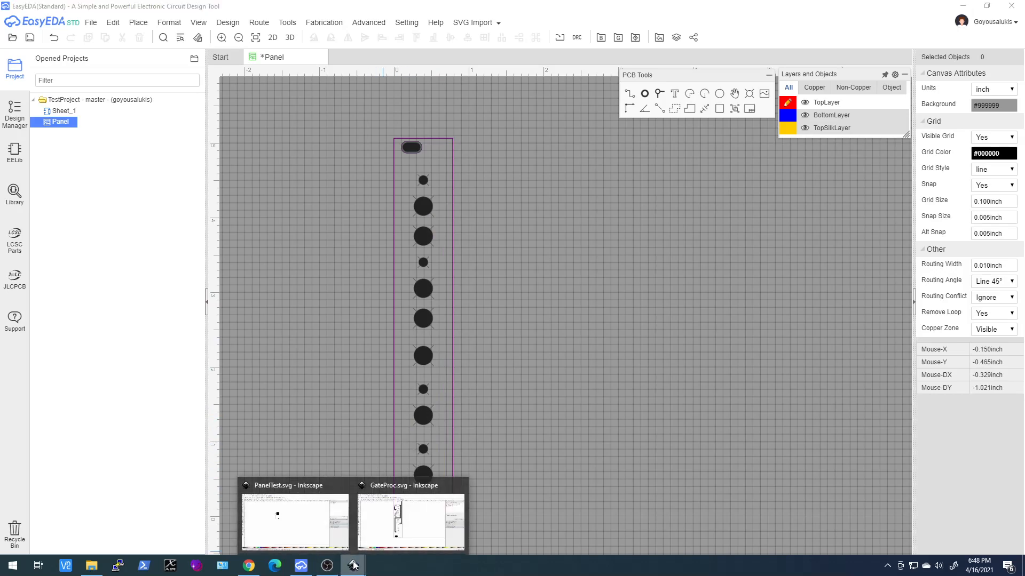
{"action": "left_click", "coordinate": [377, 524]}
{"action": "scroll", "coordinate": [349, 517], "scroll_direction": "down", "scroll_amount": 1}
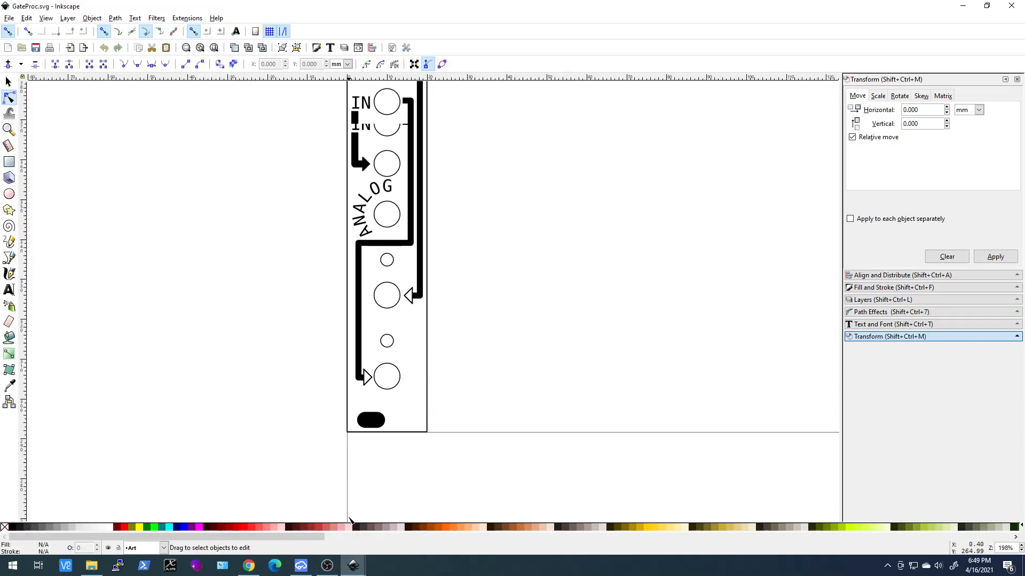
{"action": "scroll", "coordinate": [350, 517], "scroll_direction": "up", "scroll_amount": 8}
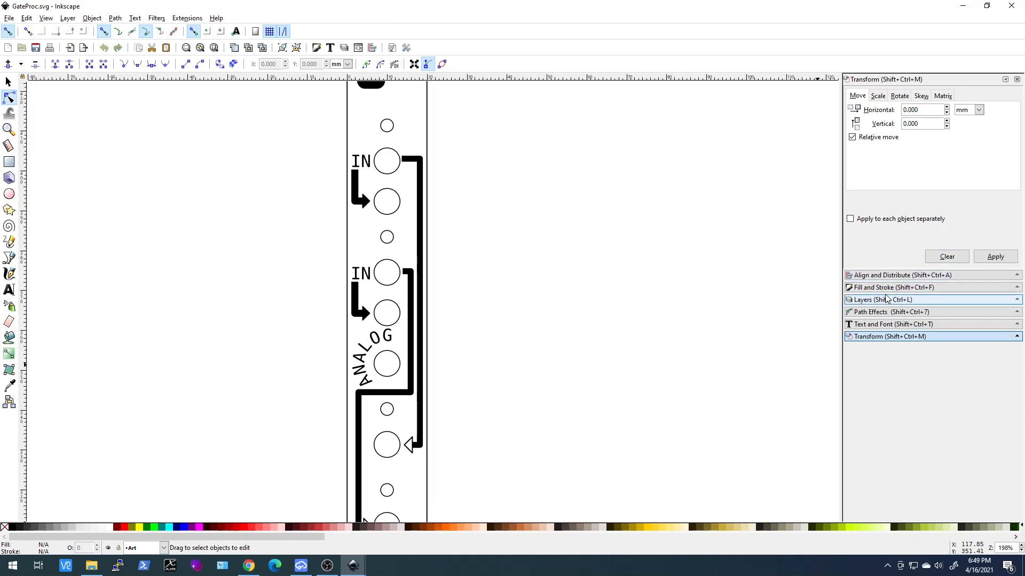
{"action": "left_click", "coordinate": [868, 299]}
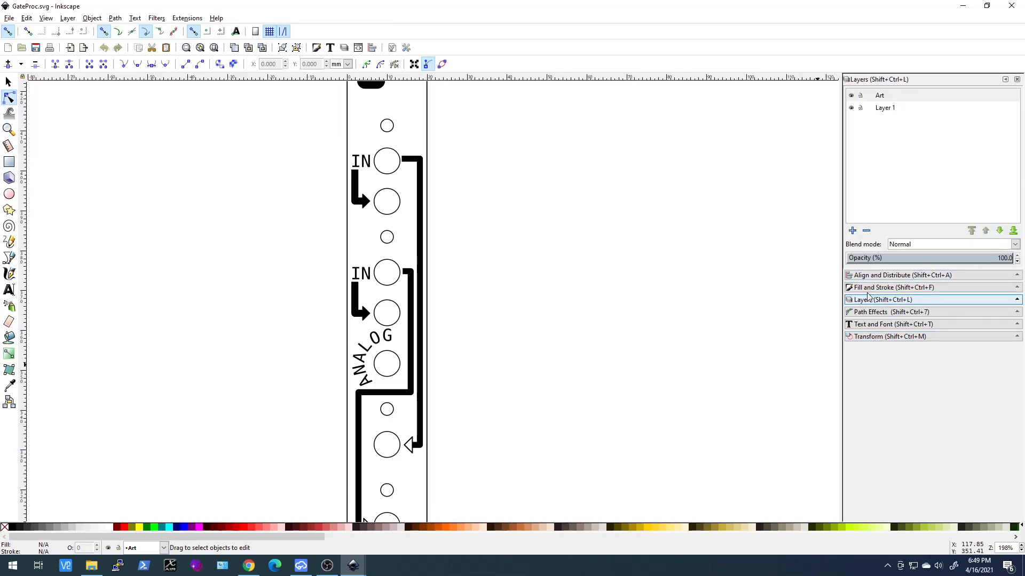
{"action": "left_click", "coordinate": [851, 109]}
{"action": "scroll", "coordinate": [594, 285], "scroll_direction": "down", "scroll_amount": 4}
{"action": "scroll", "coordinate": [594, 286], "scroll_direction": "up", "scroll_amount": 5}
{"action": "scroll", "coordinate": [594, 285], "scroll_direction": "down", "scroll_amount": 10}
{"action": "scroll", "coordinate": [595, 285], "scroll_direction": "up", "scroll_amount": 7}
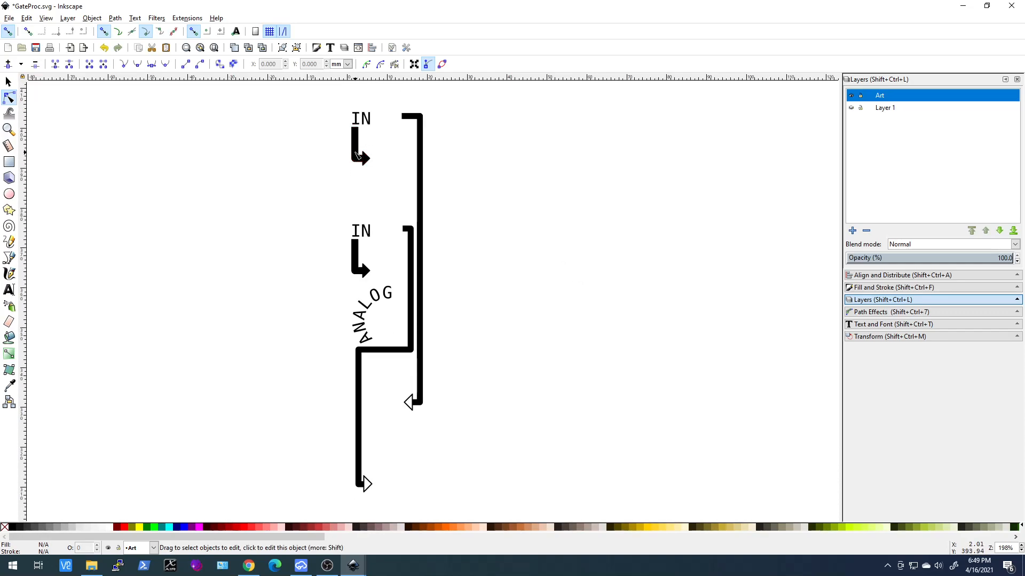
Step: Convert both IN labels and the curved ANALOG lettering to paths with Object to Path
{"action": "left_click", "coordinate": [8, 81]}
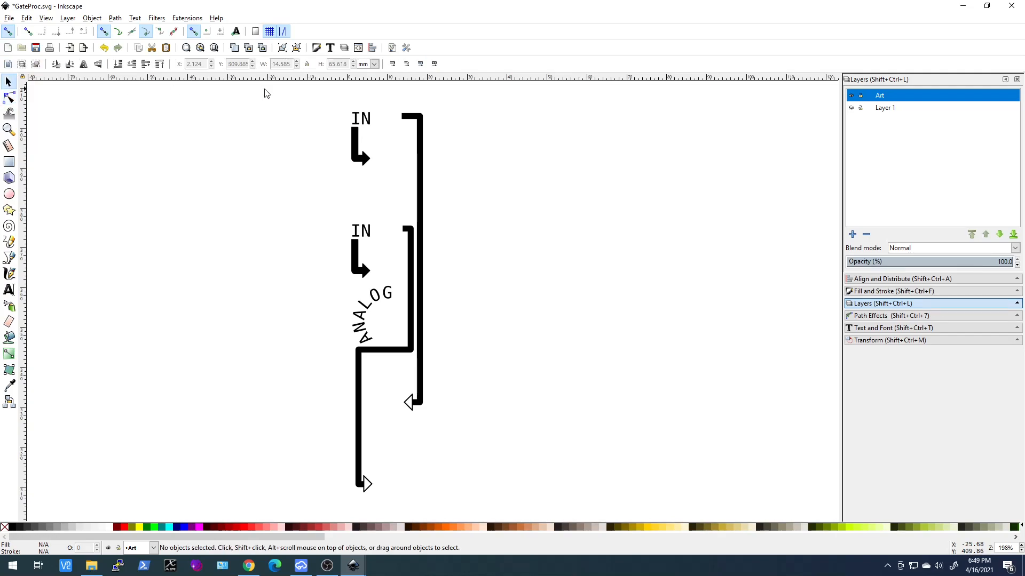
{"action": "left_click", "coordinate": [357, 120]}
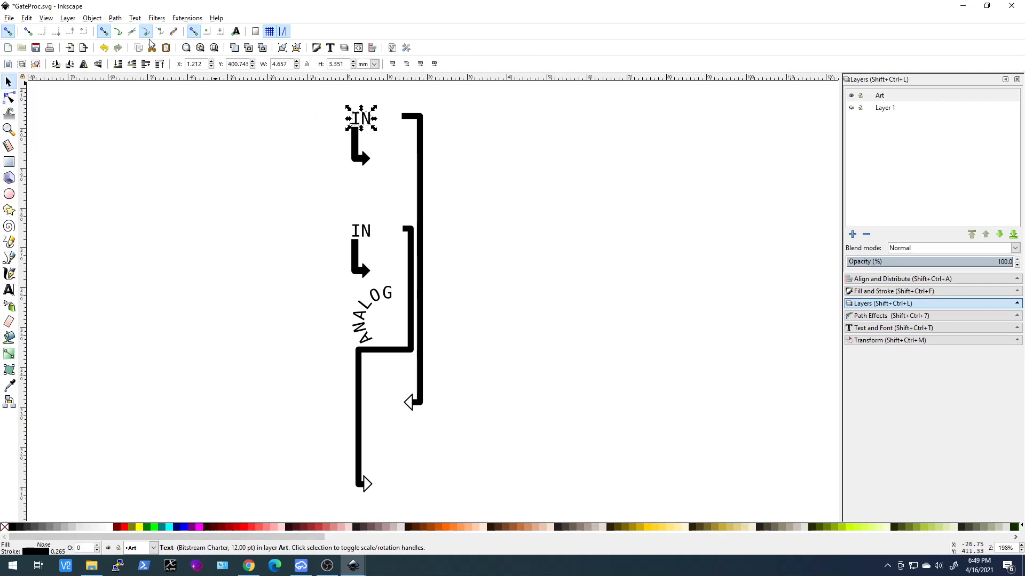
{"action": "left_click", "coordinate": [116, 18]}
{"action": "left_click", "coordinate": [128, 27]}
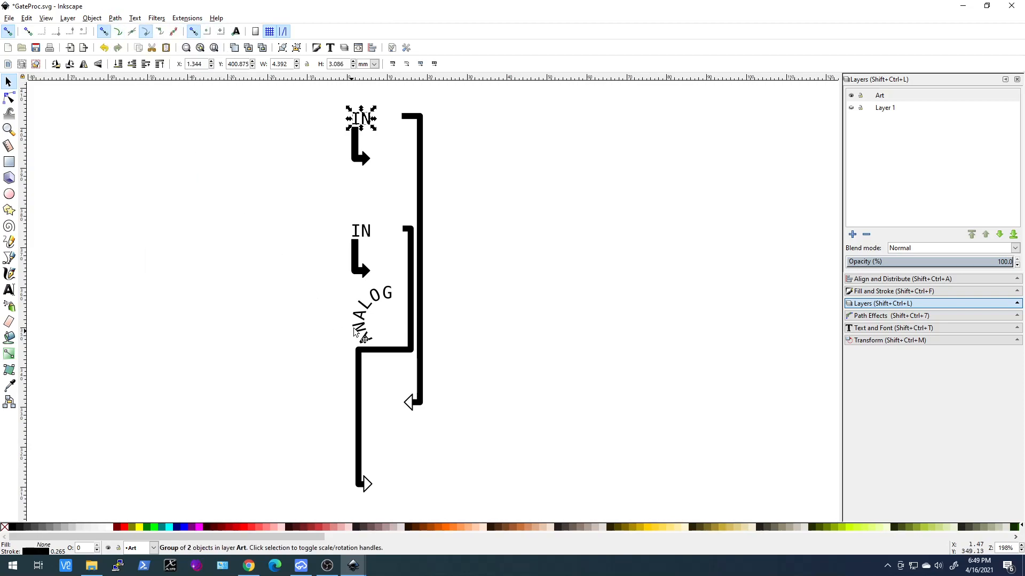
{"action": "left_click", "coordinate": [356, 227]}
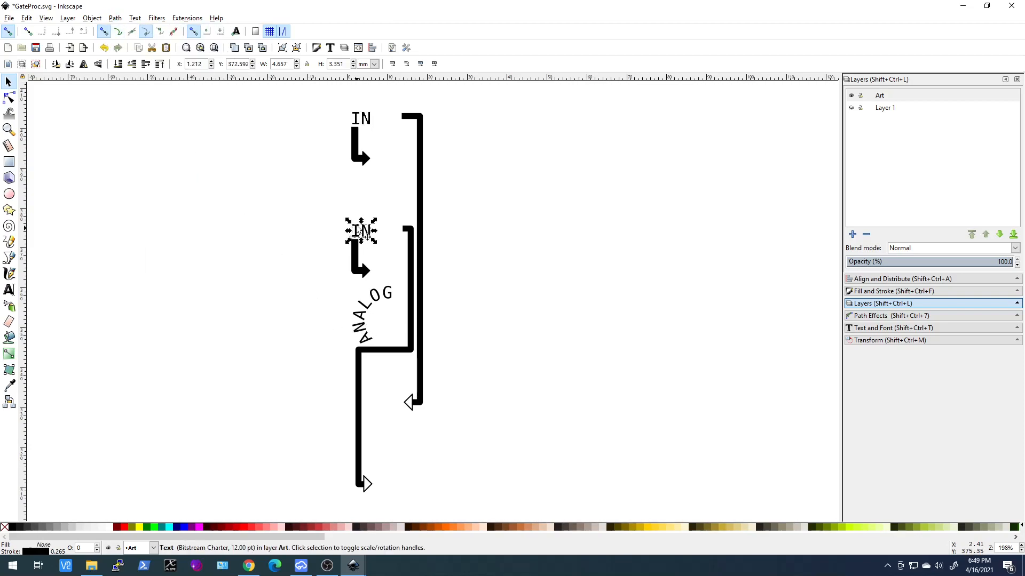
{"action": "left_click", "coordinate": [115, 18]}
{"action": "left_click", "coordinate": [130, 31]}
{"action": "left_click_drag", "start_coordinate": [316, 277], "coordinate": [410, 373]}
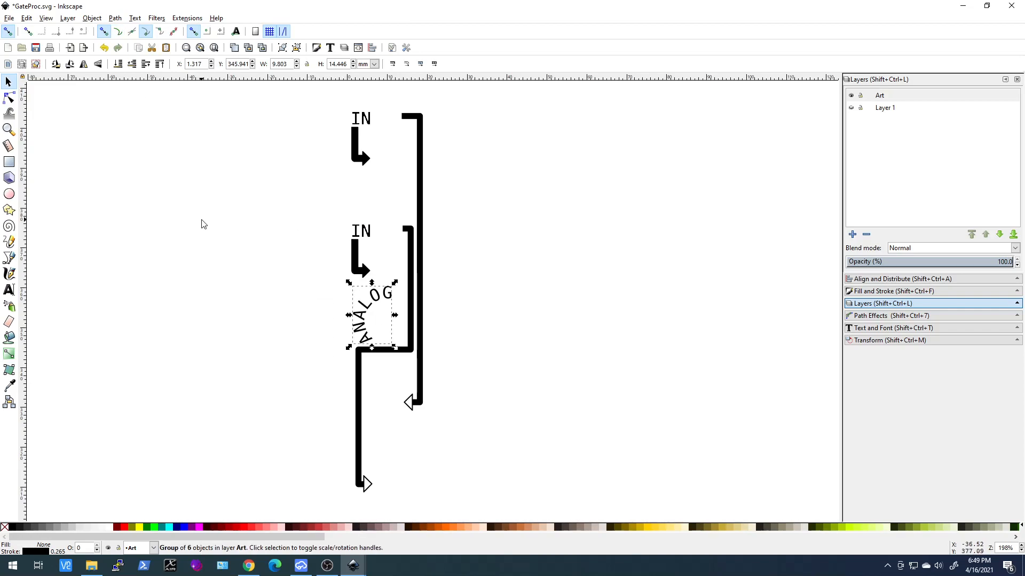
Step: Try to convert all the objects in the Art layer together with Object to Path
{"action": "left_click", "coordinate": [271, 121]}
{"action": "left_click_drag", "start_coordinate": [283, 102], "coordinate": [485, 506]}
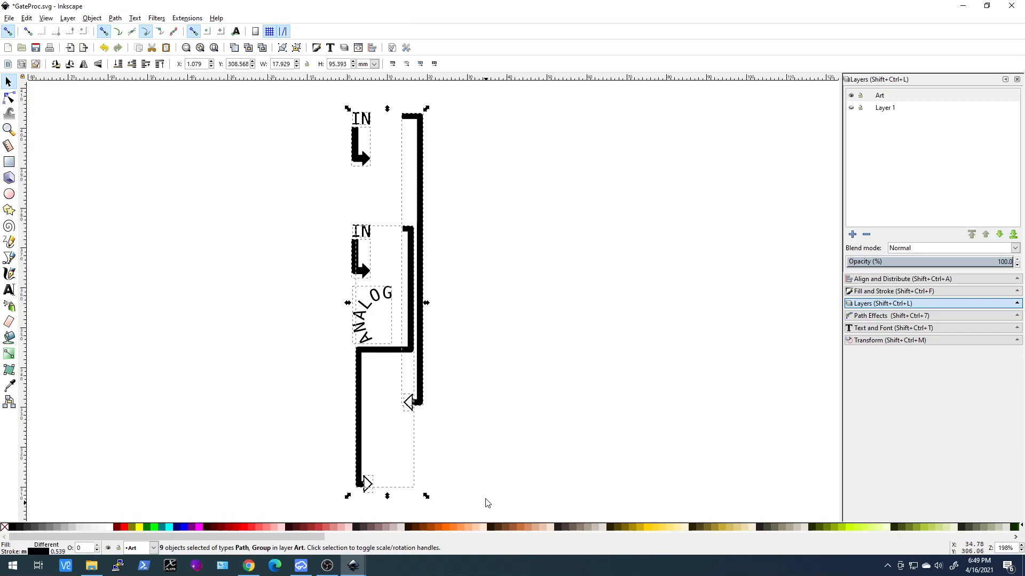
{"action": "left_click", "coordinate": [92, 18]}
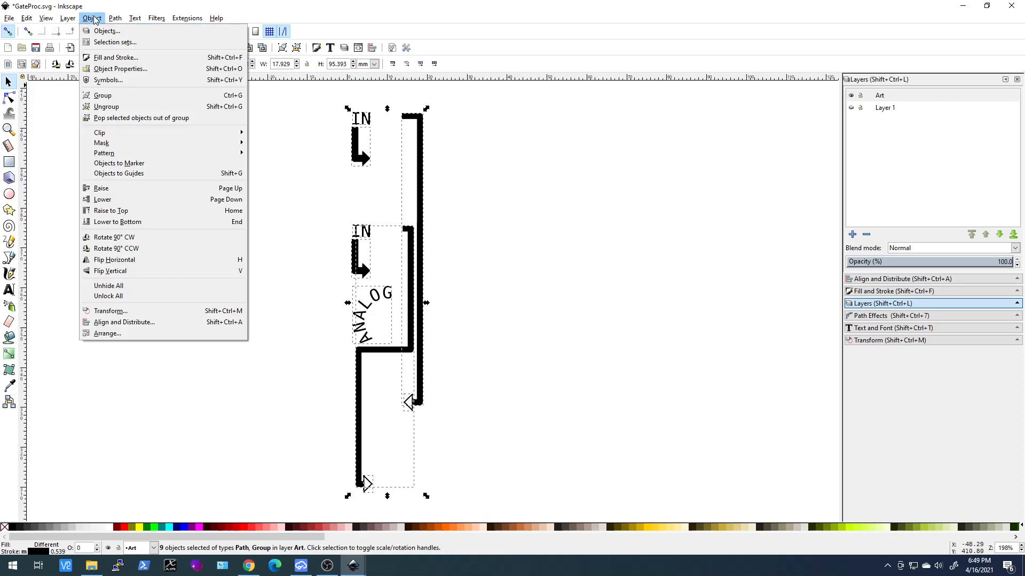
{"action": "mouse_move", "coordinate": [113, 22]}
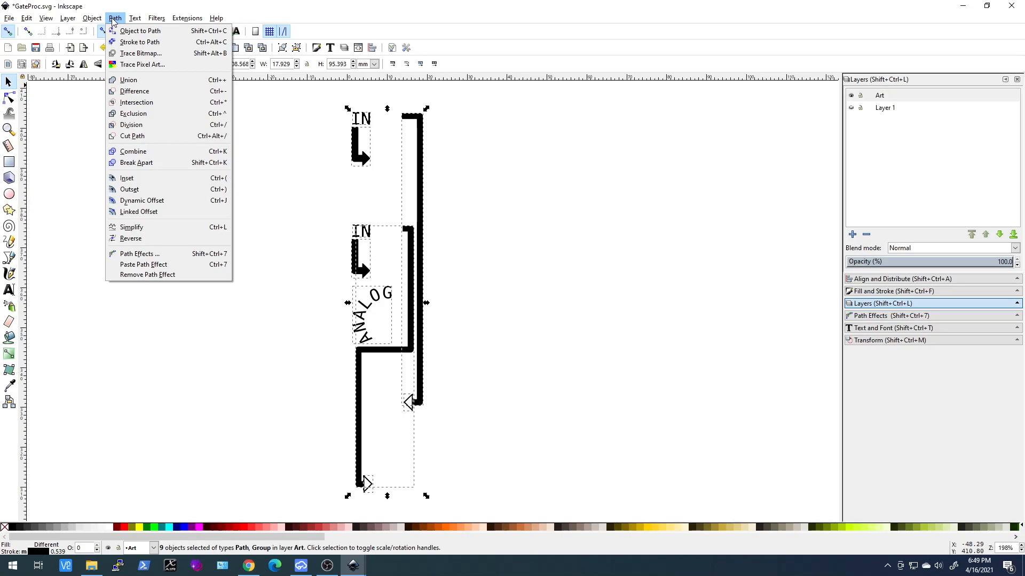
{"action": "left_click", "coordinate": [122, 31]}
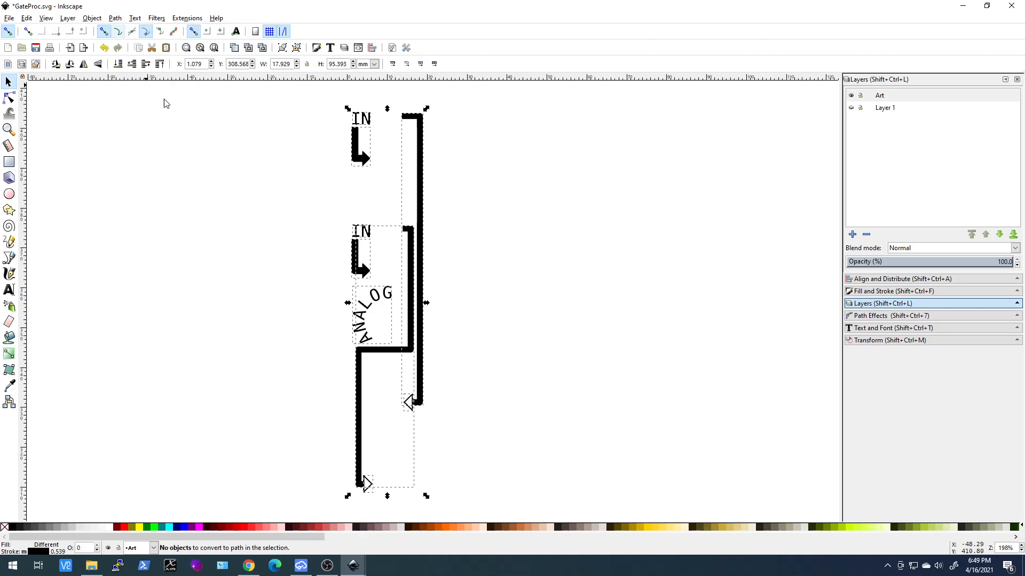
{"action": "left_click", "coordinate": [331, 427]}
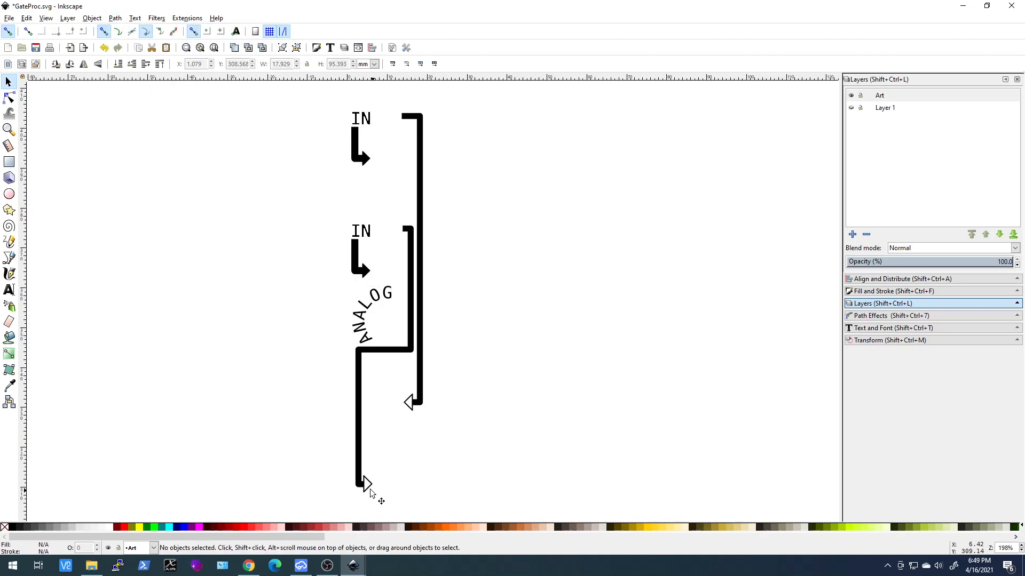
Step: Convert the stroke of the thick routing line that ends at the lowest arrowhead into an outline with Stroke to Path
{"action": "scroll", "coordinate": [368, 491], "scroll_direction": "up", "scroll_amount": 4}
{"action": "scroll", "coordinate": [366, 493], "scroll_direction": "down", "scroll_amount": 5}
{"action": "scroll", "coordinate": [362, 434], "scroll_direction": "up", "scroll_amount": 1}
{"action": "scroll", "coordinate": [361, 434], "scroll_direction": "up", "scroll_amount": 3}
{"action": "left_click", "coordinate": [356, 418]}
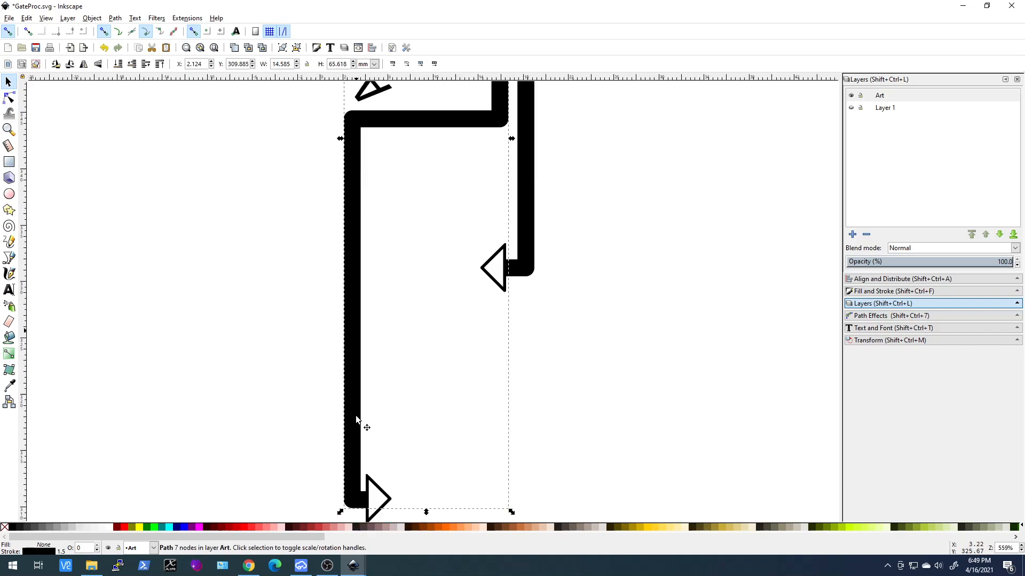
{"action": "scroll", "coordinate": [356, 416], "scroll_direction": "down", "scroll_amount": 1}
{"action": "key", "text": "n"}
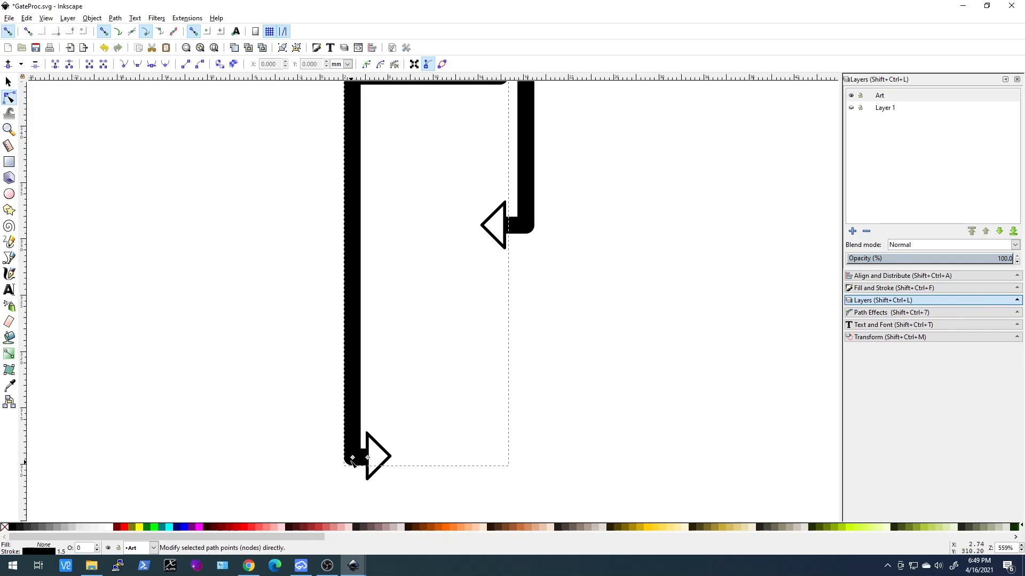
{"action": "left_click", "coordinate": [112, 20]}
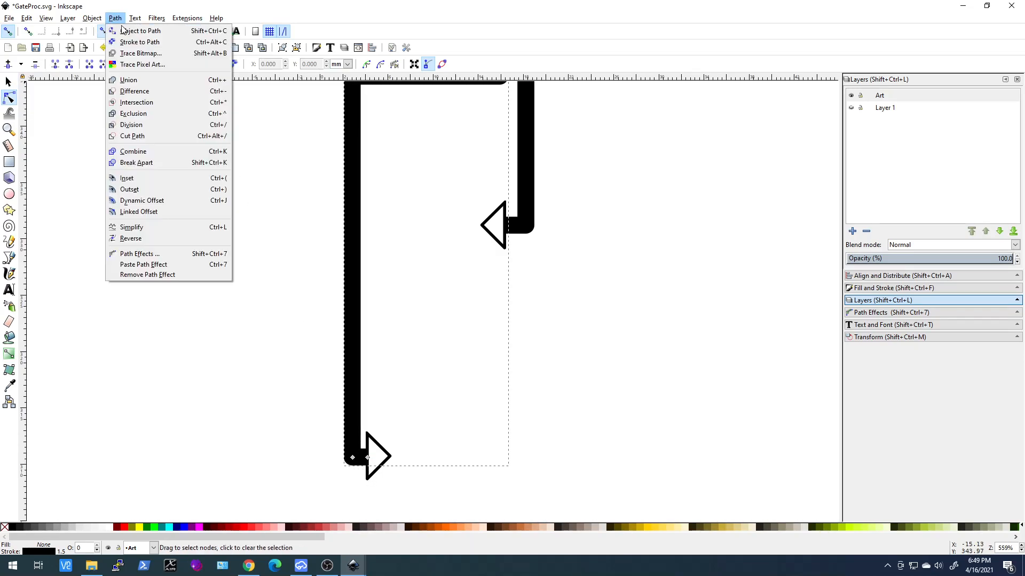
{"action": "left_click", "coordinate": [139, 28]}
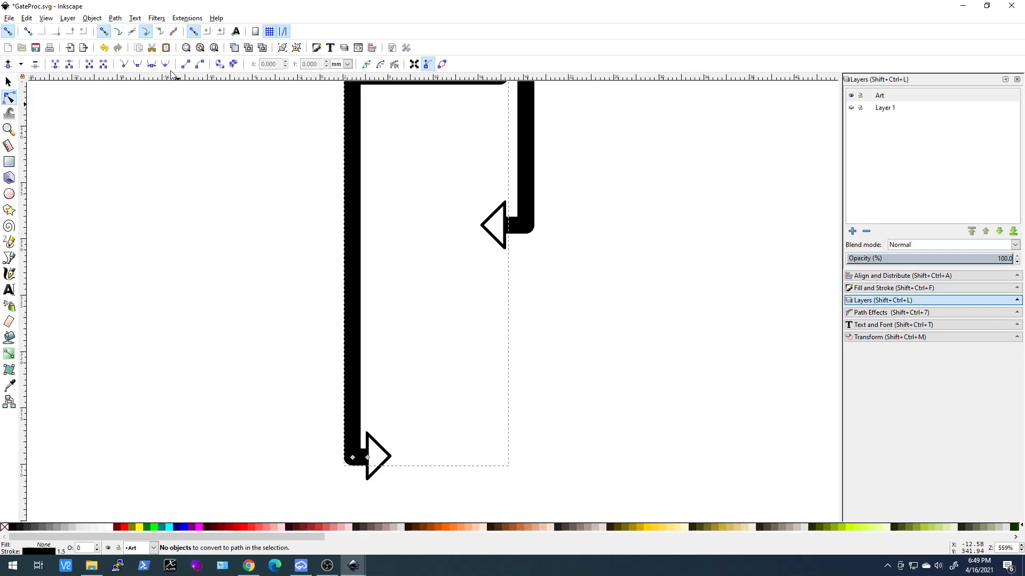
{"action": "left_click", "coordinate": [114, 18]}
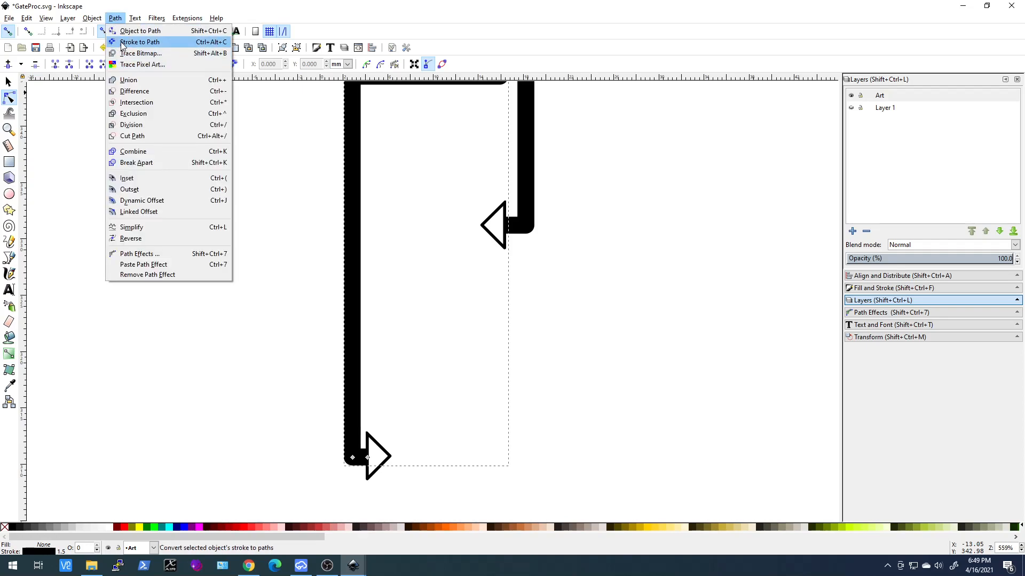
{"action": "left_click", "coordinate": [123, 45]}
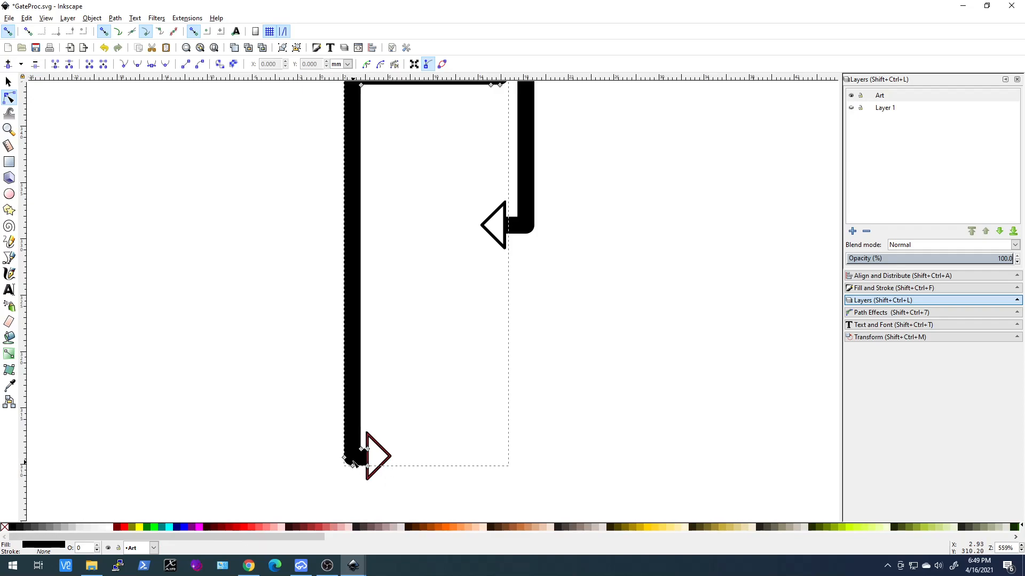
Step: Apply Stroke to Path to the long outer routing line that ends at the upper outlined arrowhead
{"action": "scroll", "coordinate": [468, 457], "scroll_direction": "up", "scroll_amount": 10}
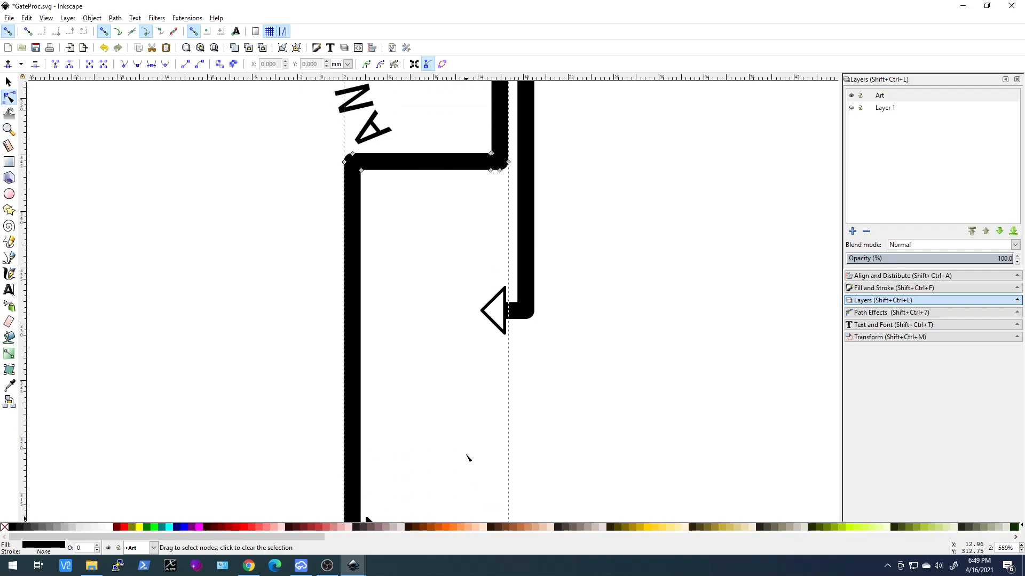
{"action": "left_click", "coordinate": [522, 275]}
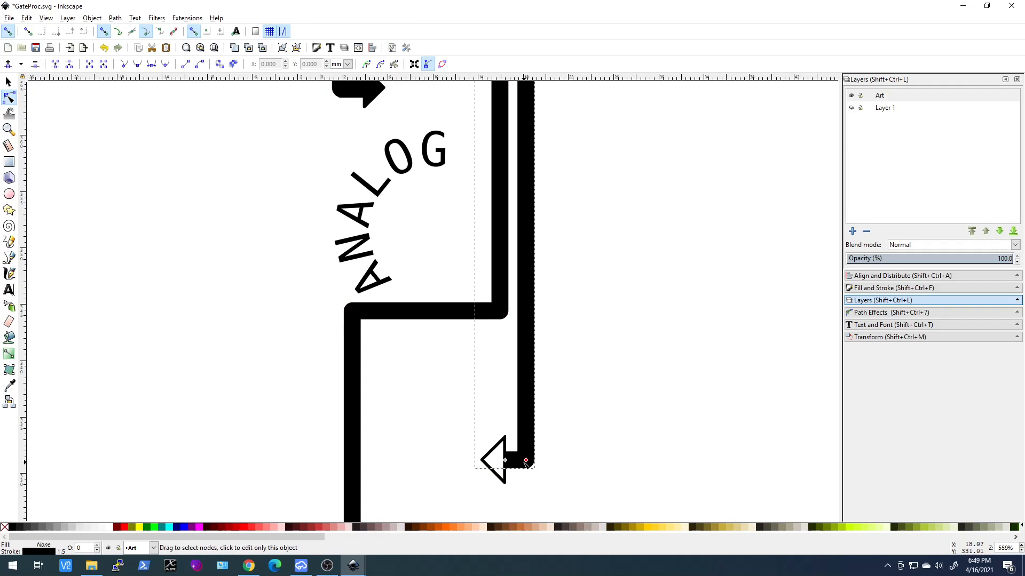
{"action": "left_click", "coordinate": [116, 18]}
{"action": "left_click", "coordinate": [131, 41]}
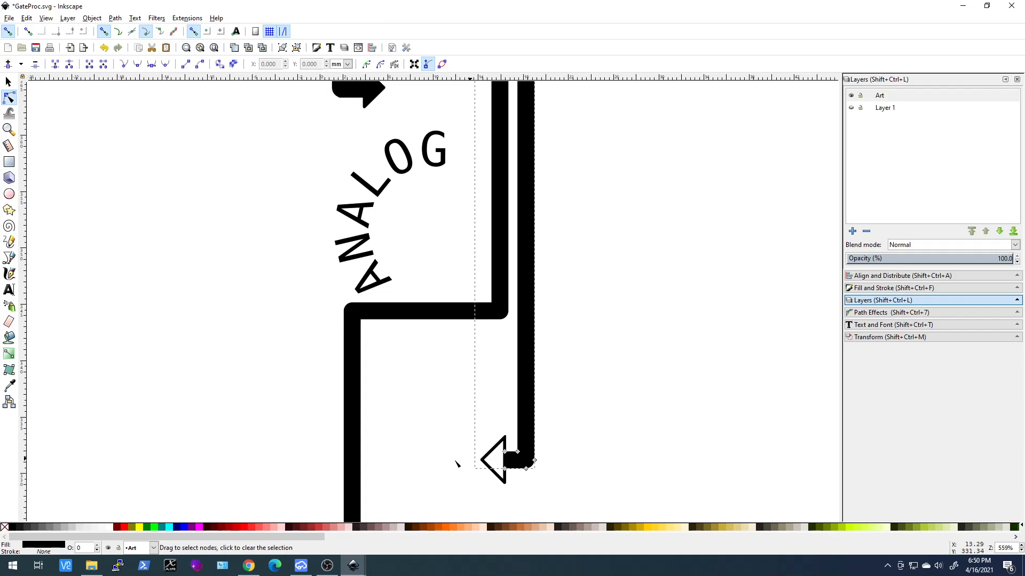
Step: Convert the outline of the upper outlined arrowhead, at the end of the outer routing line, with Stroke to Path
{"action": "left_click", "coordinate": [487, 457]}
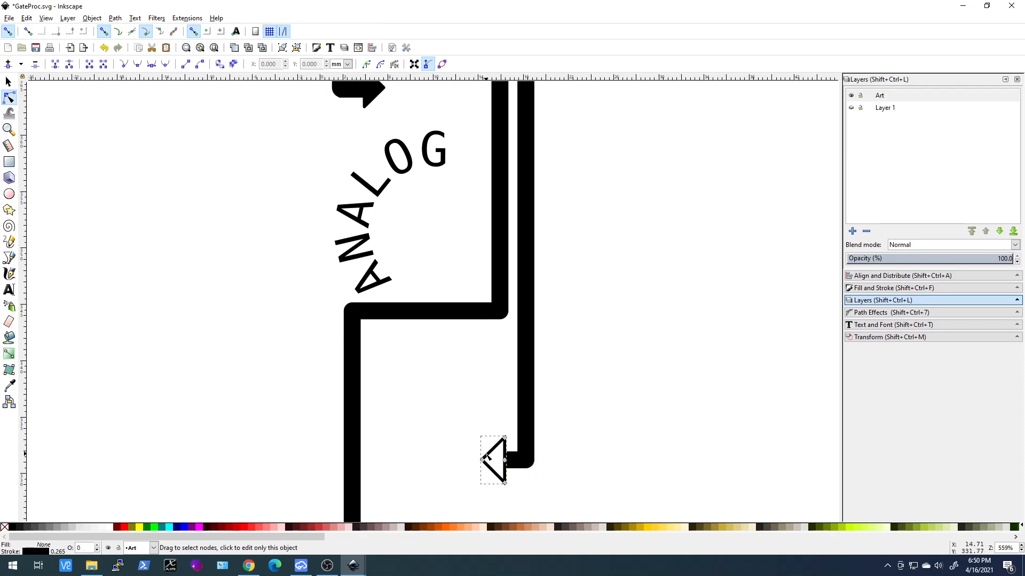
{"action": "scroll", "coordinate": [488, 457], "scroll_direction": "down", "scroll_amount": 3}
{"action": "scroll", "coordinate": [492, 458], "scroll_direction": "up", "scroll_amount": 4}
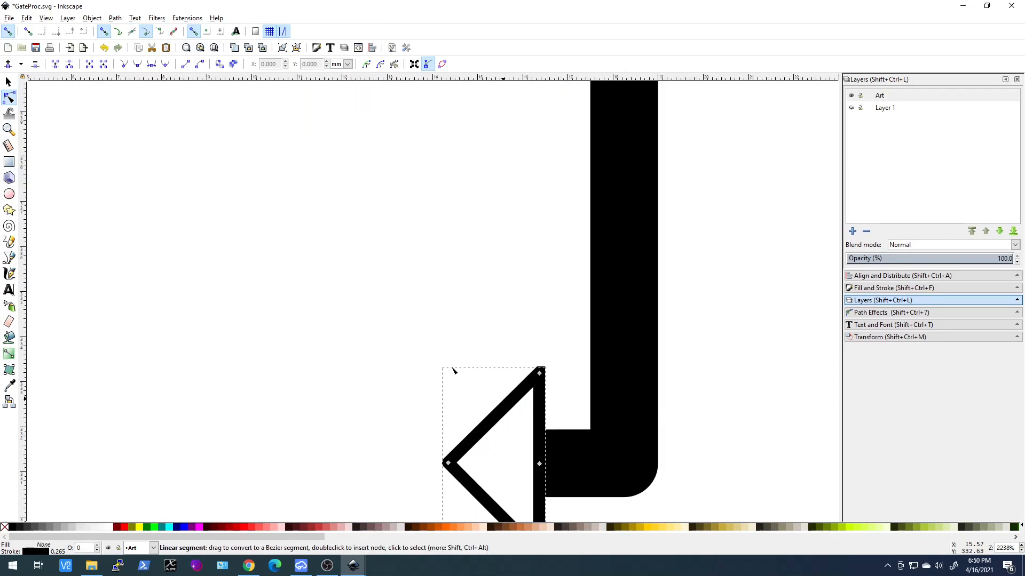
{"action": "left_click", "coordinate": [115, 19]}
{"action": "left_click", "coordinate": [133, 37]}
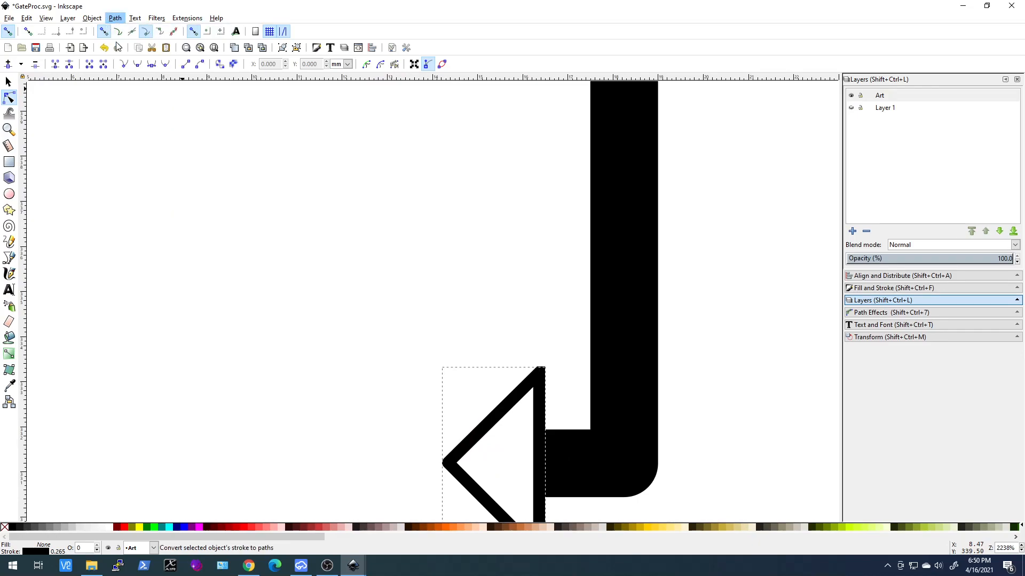
Step: Apply Stroke to Path to the lowest outlined arrowhead, at the end of the inner routing line
{"action": "scroll", "coordinate": [263, 267], "scroll_direction": "down", "scroll_amount": 4}
{"action": "scroll", "coordinate": [263, 267], "scroll_direction": "down", "scroll_amount": 15}
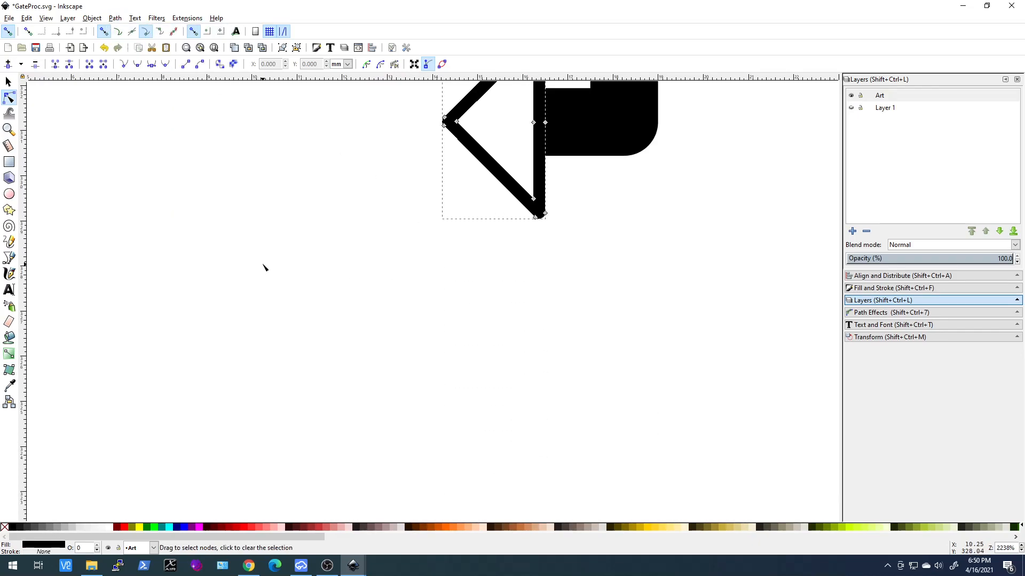
{"action": "scroll", "coordinate": [267, 274], "scroll_direction": "down", "scroll_amount": 5, "text": "ctrl"}
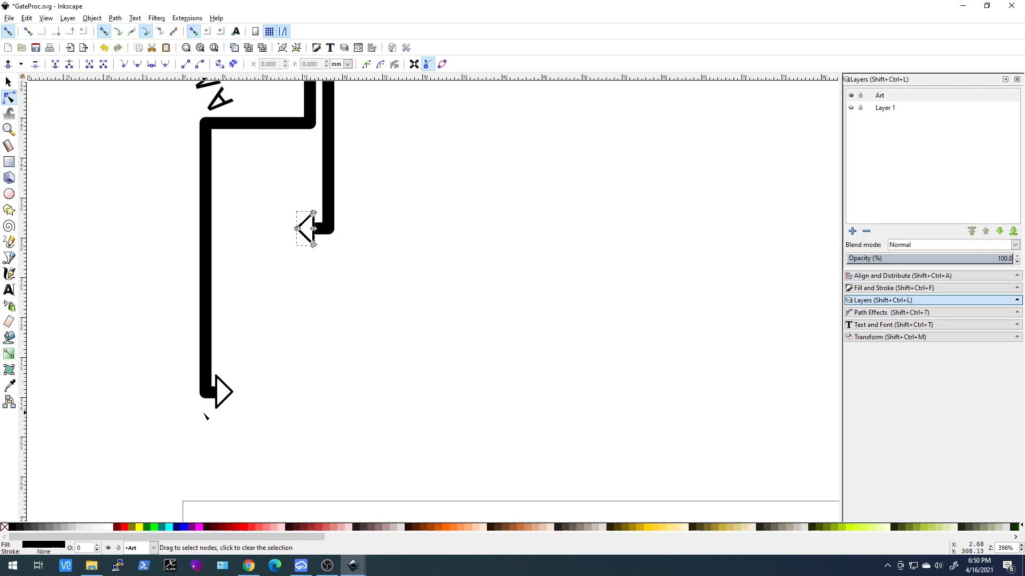
{"action": "scroll", "coordinate": [206, 415], "scroll_direction": "up", "scroll_amount": 4, "text": "ctrl"}
{"action": "left_click", "coordinate": [269, 357]}
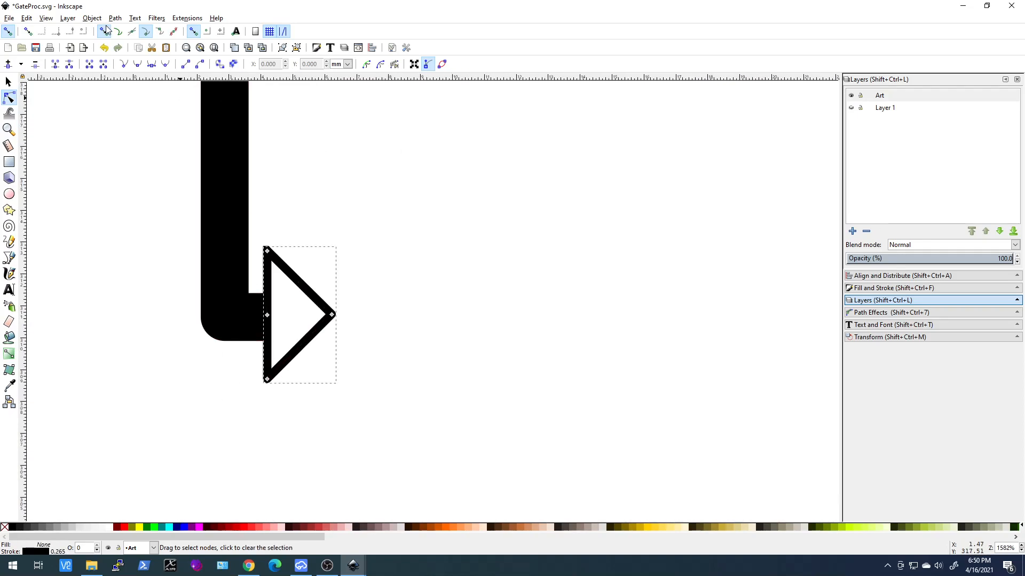
{"action": "left_click", "coordinate": [115, 17]}
{"action": "left_click", "coordinate": [140, 43]}
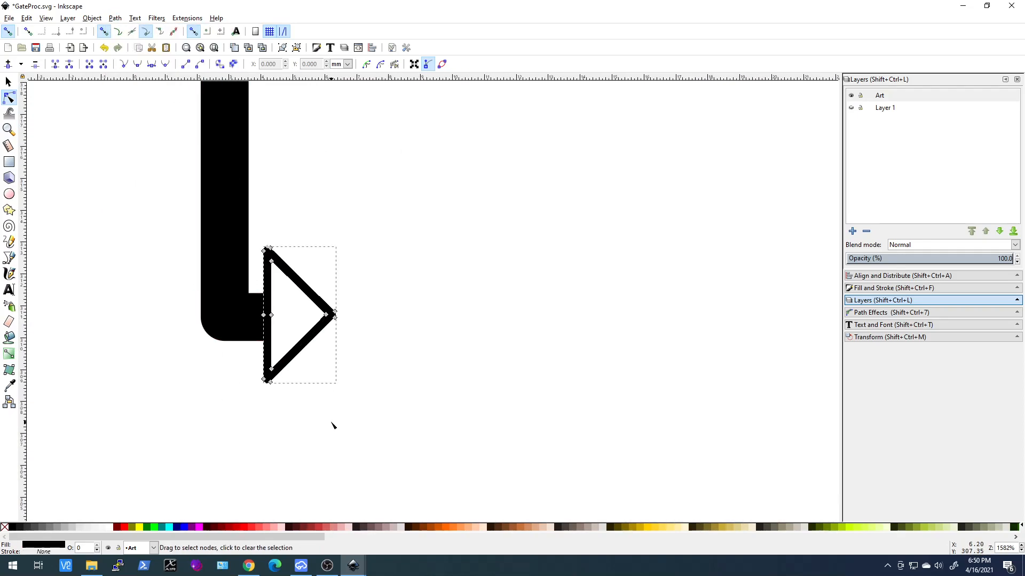
Step: Examine the nodes of both solid IN arrows and an A in the curved ANALOG lettering to check that they are paths
{"action": "scroll", "coordinate": [332, 426], "scroll_direction": "down", "scroll_amount": 7, "text": "ctrl"}
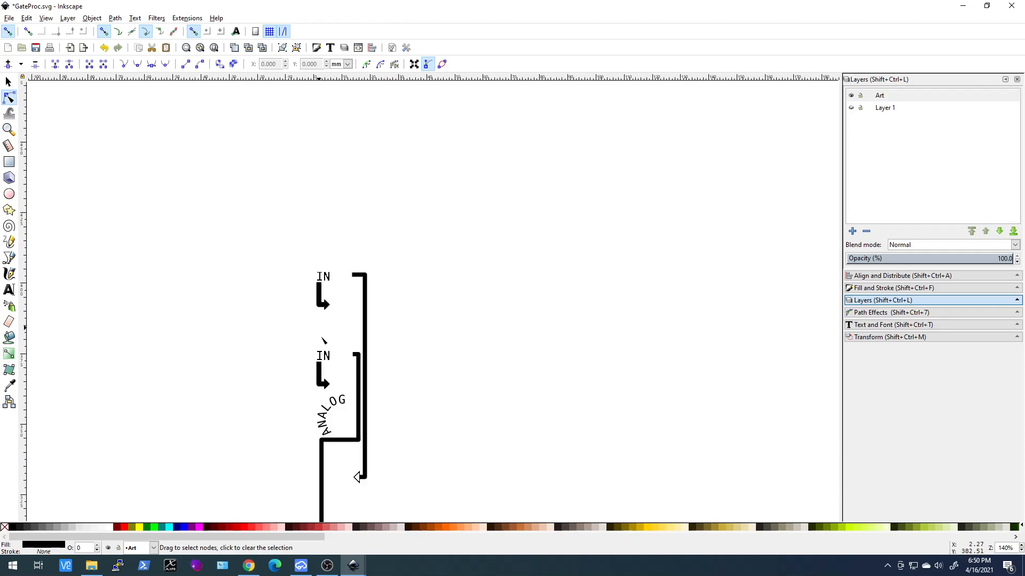
{"action": "scroll", "coordinate": [322, 336], "scroll_direction": "up", "scroll_amount": 5, "text": "ctrl"}
{"action": "left_click", "coordinate": [335, 241]}
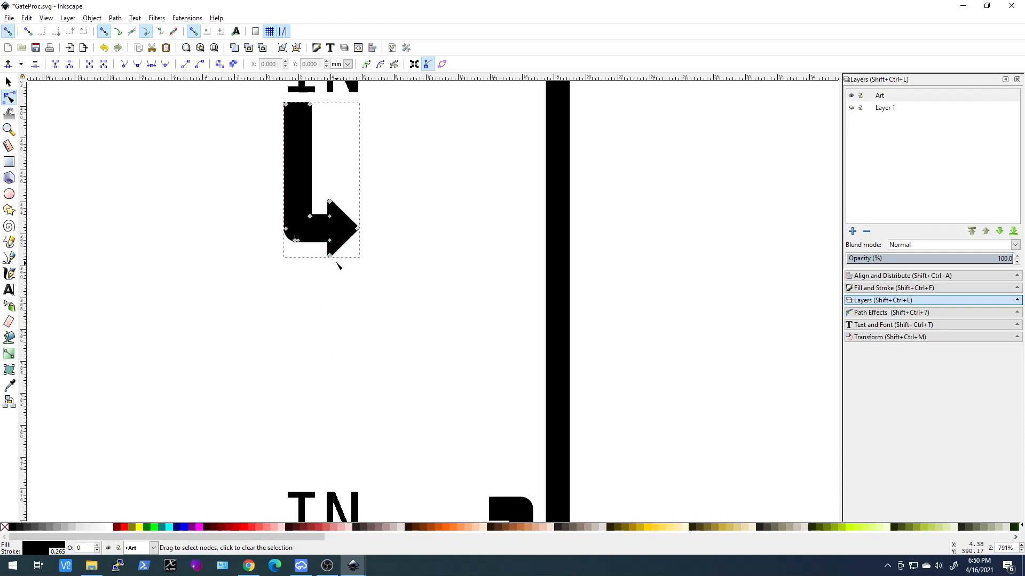
{"action": "scroll", "coordinate": [338, 265], "scroll_direction": "down", "scroll_amount": 12}
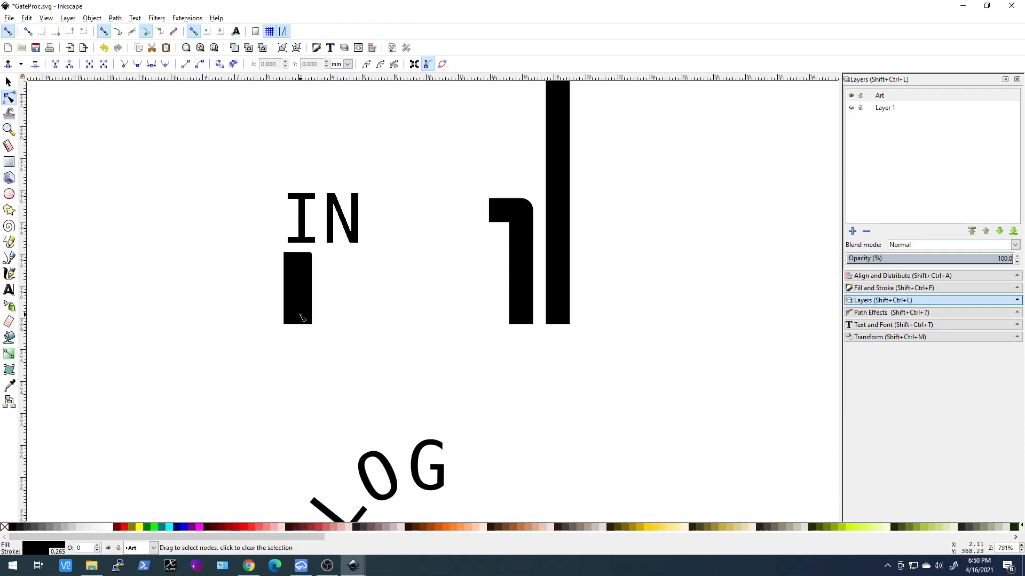
{"action": "left_click", "coordinate": [319, 309]}
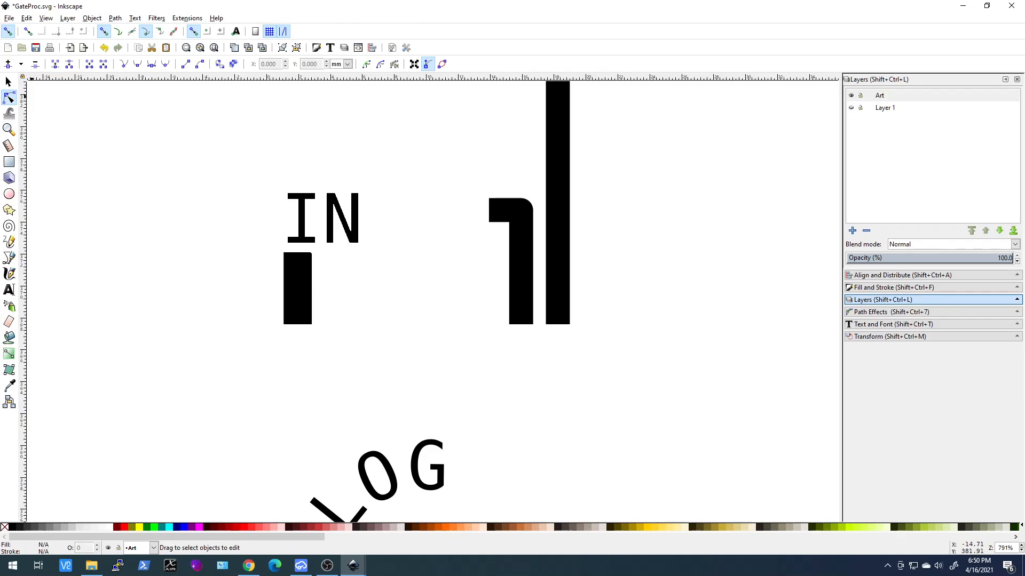
{"action": "left_click", "coordinate": [8, 81]}
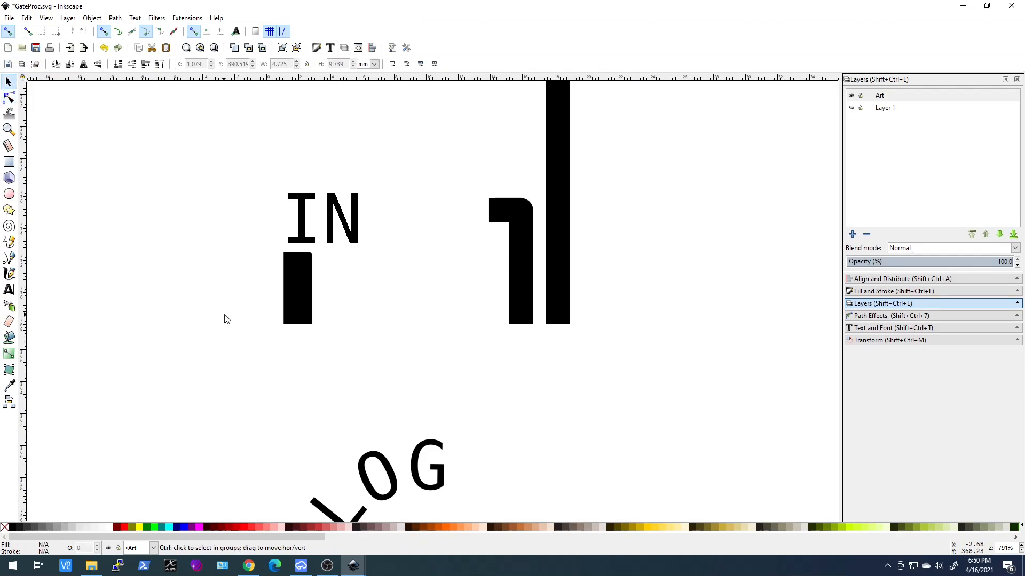
{"action": "scroll", "coordinate": [224, 319], "scroll_direction": "down", "scroll_amount": 2}
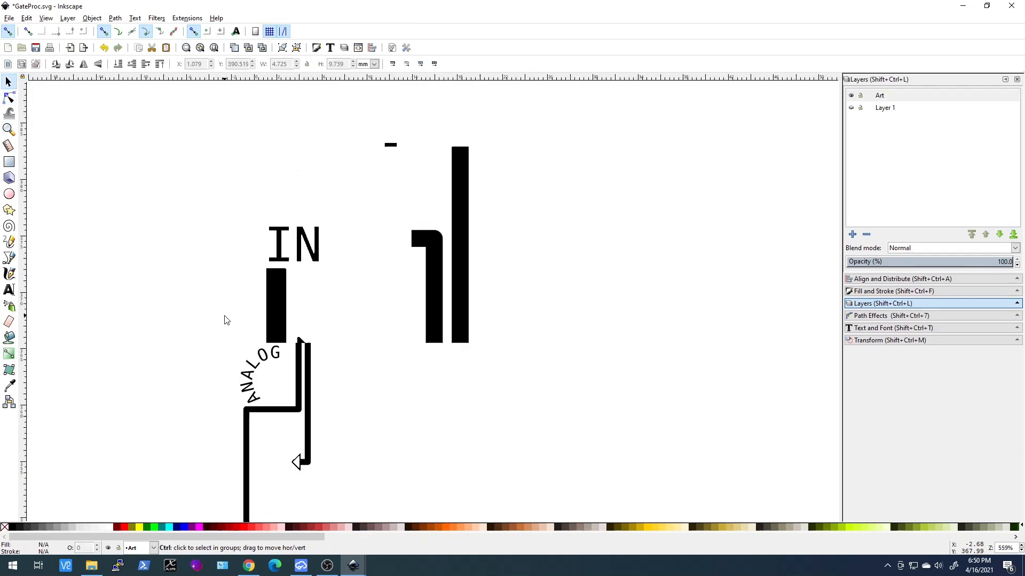
{"action": "left_click", "coordinate": [9, 98]}
{"action": "left_click", "coordinate": [266, 349]}
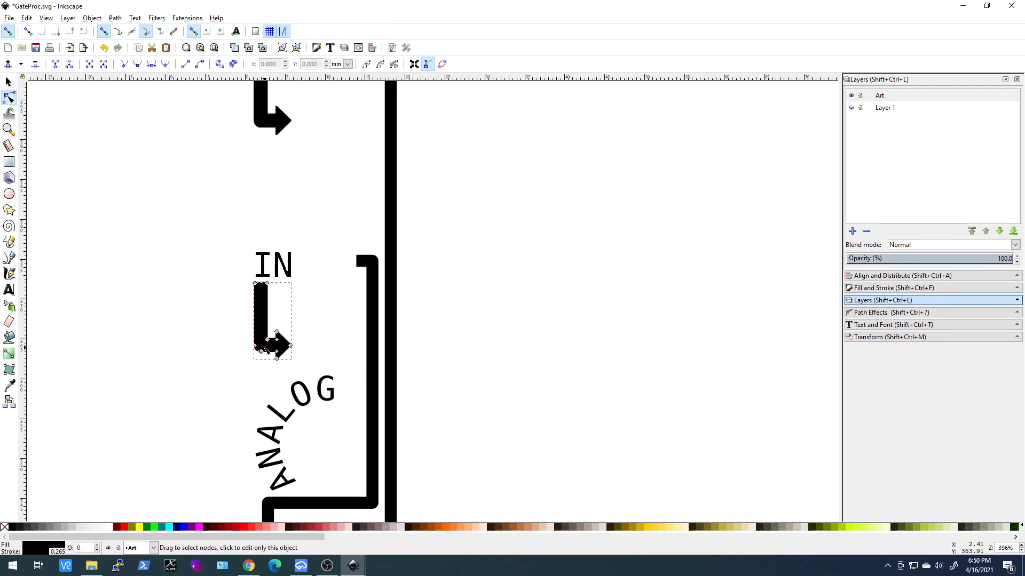
{"action": "left_click", "coordinate": [262, 428]}
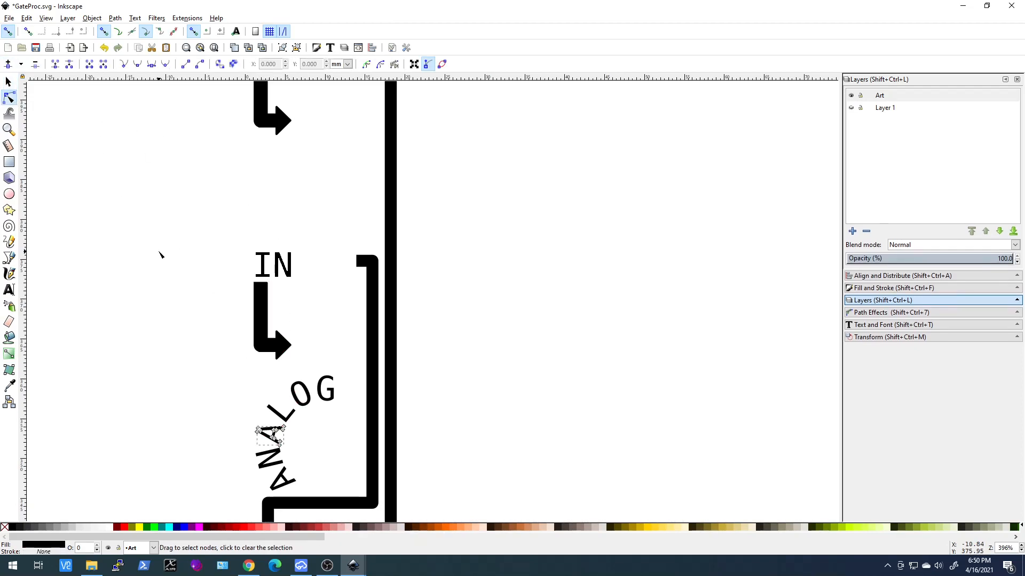
{"action": "scroll", "coordinate": [264, 448], "scroll_direction": "up", "scroll_amount": 4}
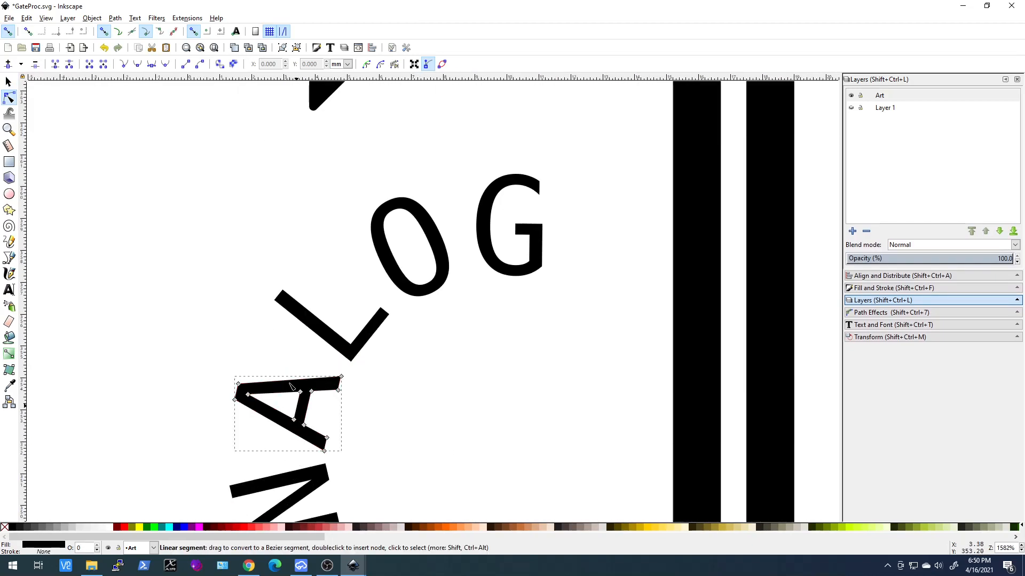
Step: Save the GateProc.svg drawing and switch to EasyEDA
{"action": "left_click", "coordinate": [9, 17]}
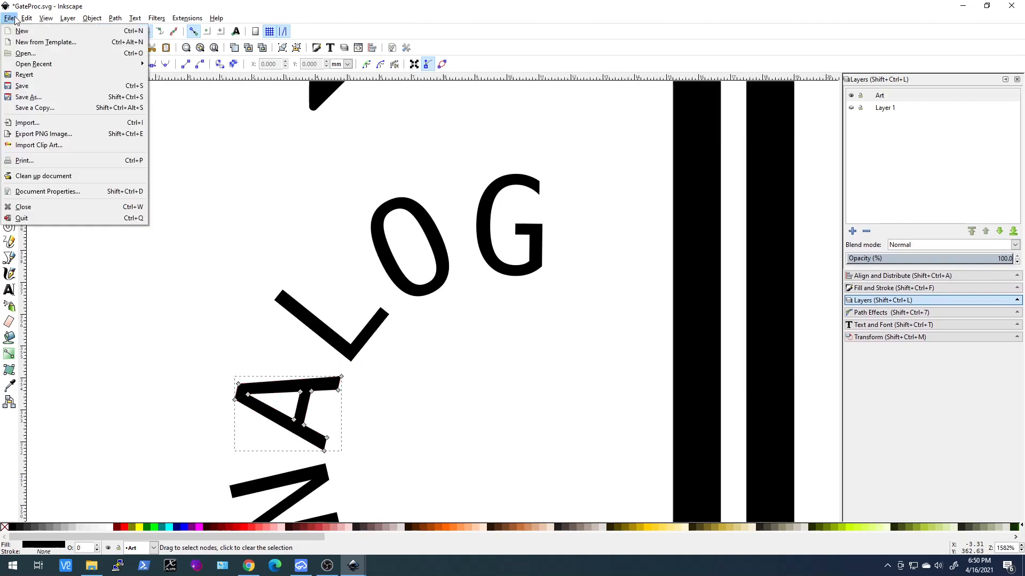
{"action": "left_click", "coordinate": [22, 95]}
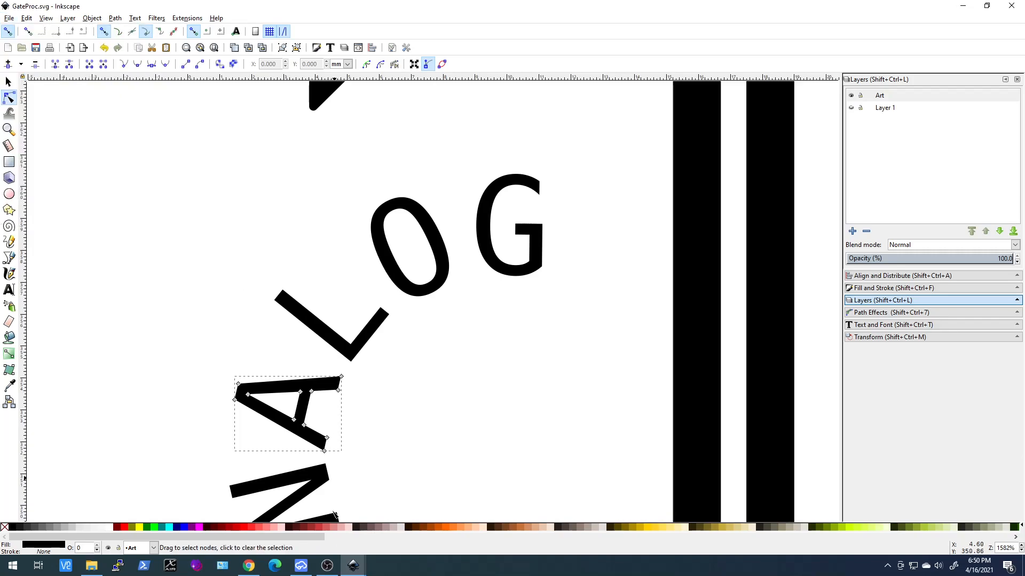
{"action": "left_click", "coordinate": [304, 569]}
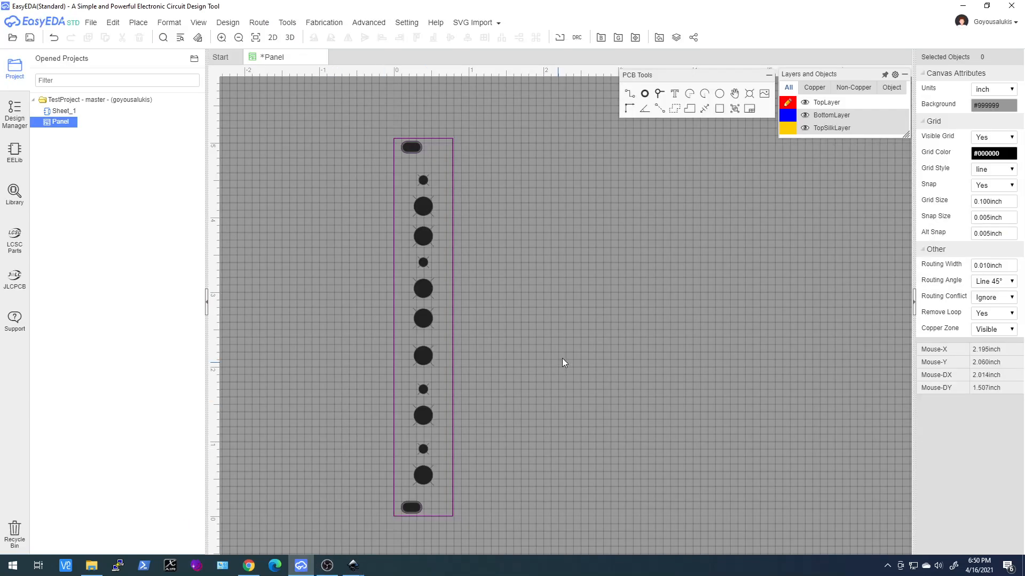
Step: Reload GateProc.svg in SVG Import and import it as an SVG Node at scale 3.937007874 onto TopSilkLayer
{"action": "left_click", "coordinate": [393, 23]}
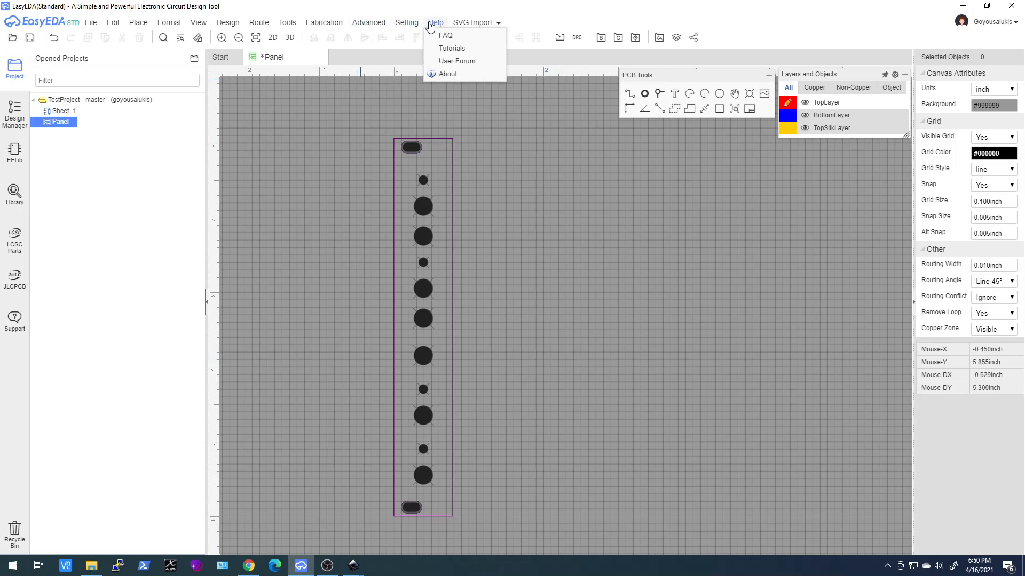
{"action": "left_click", "coordinate": [468, 37]}
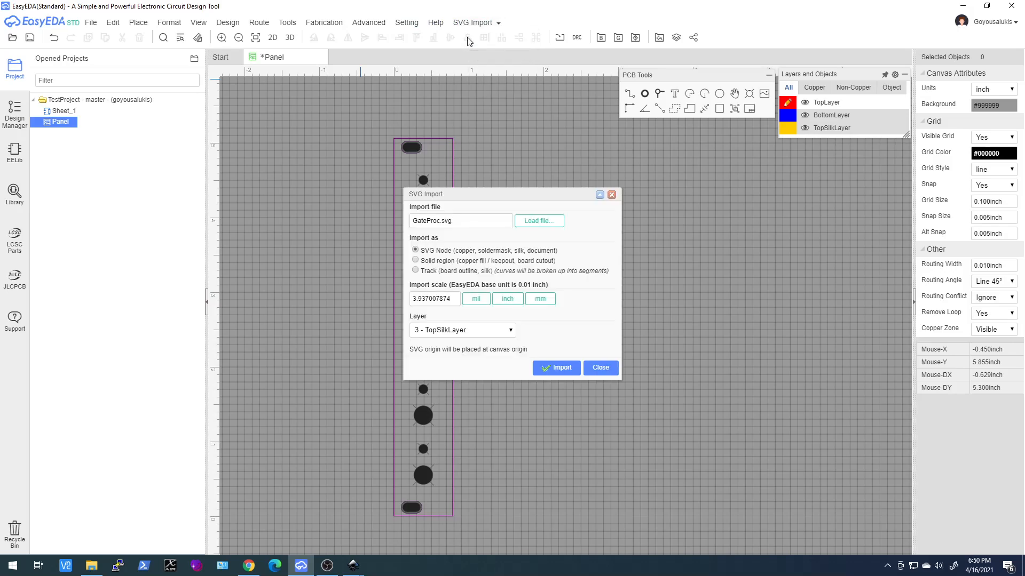
{"action": "left_click", "coordinate": [531, 225]}
{"action": "left_click", "coordinate": [323, 129]}
{"action": "left_click", "coordinate": [629, 310]}
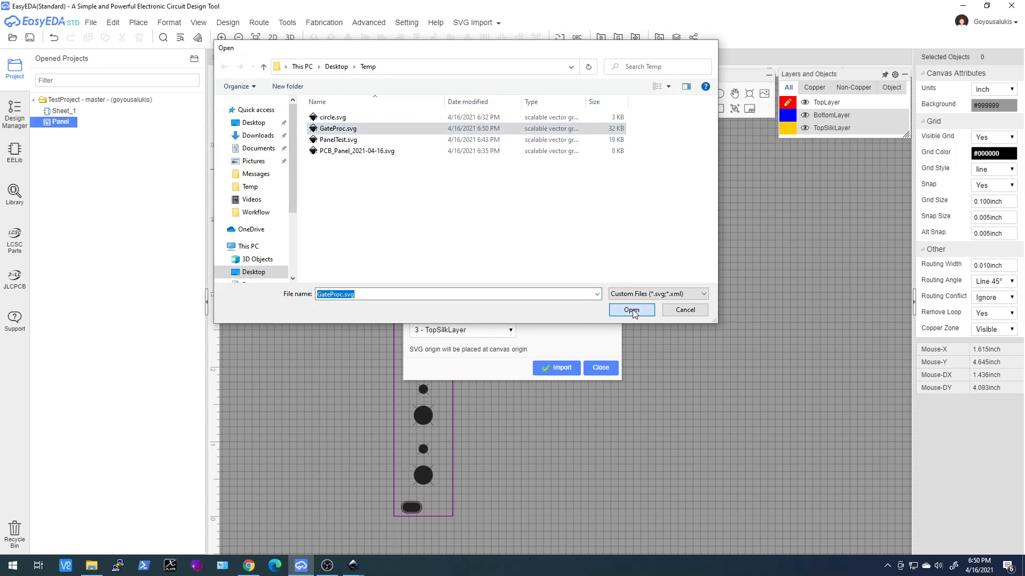
{"action": "left_click", "coordinate": [544, 371]}
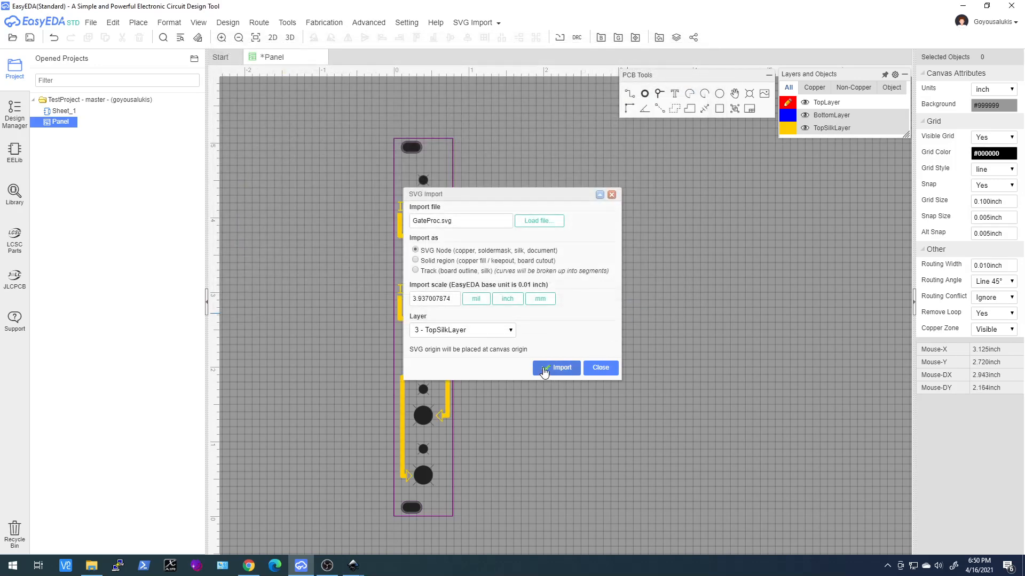
{"action": "left_click", "coordinate": [600, 367]}
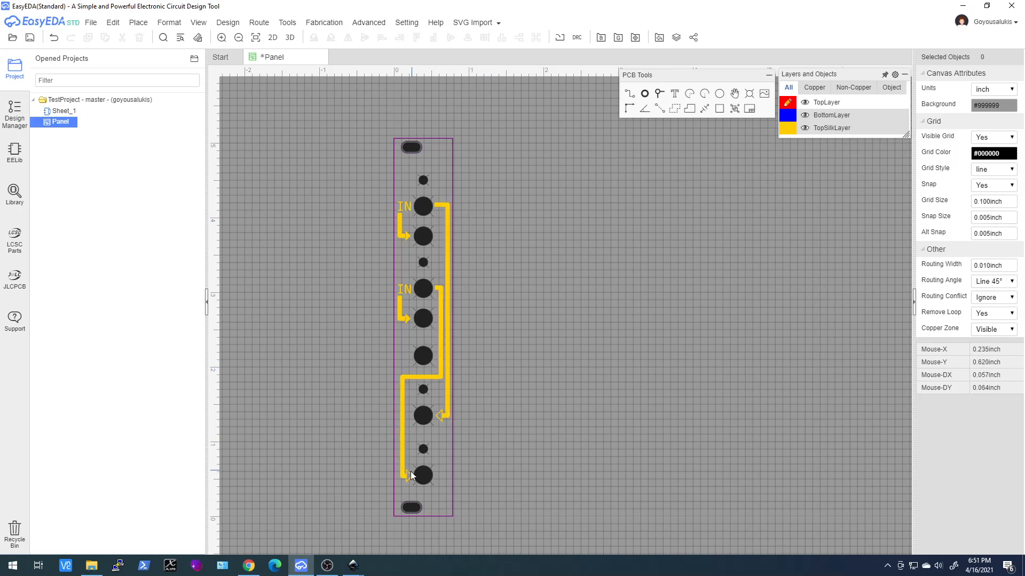
Step: Examine the imported silkscreen arrowheads and routing lines against the panel's holes and outline
{"action": "scroll", "coordinate": [404, 493], "scroll_direction": "up", "scroll_amount": 4}
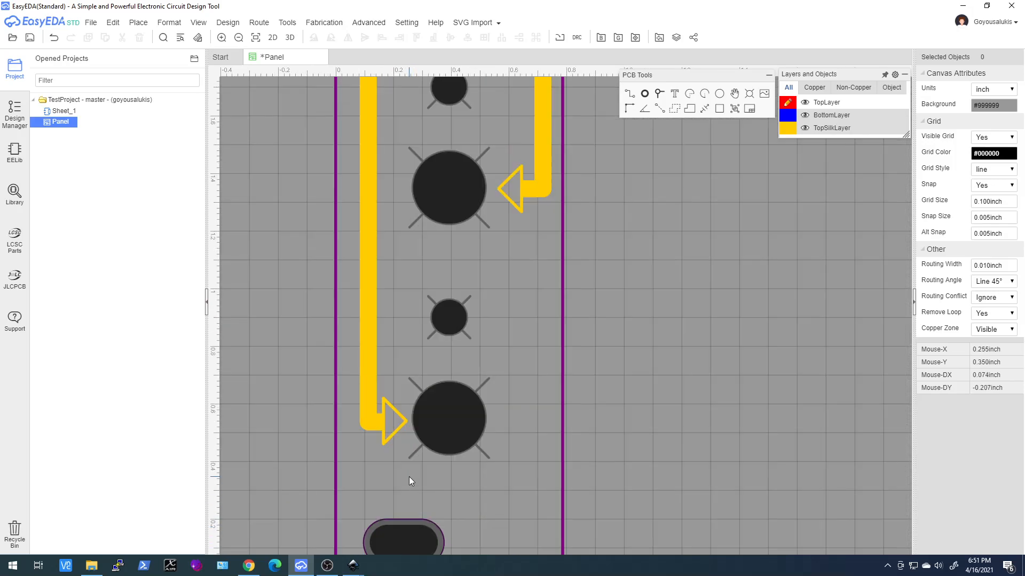
{"action": "scroll", "coordinate": [410, 481], "scroll_direction": "up", "scroll_amount": 2}
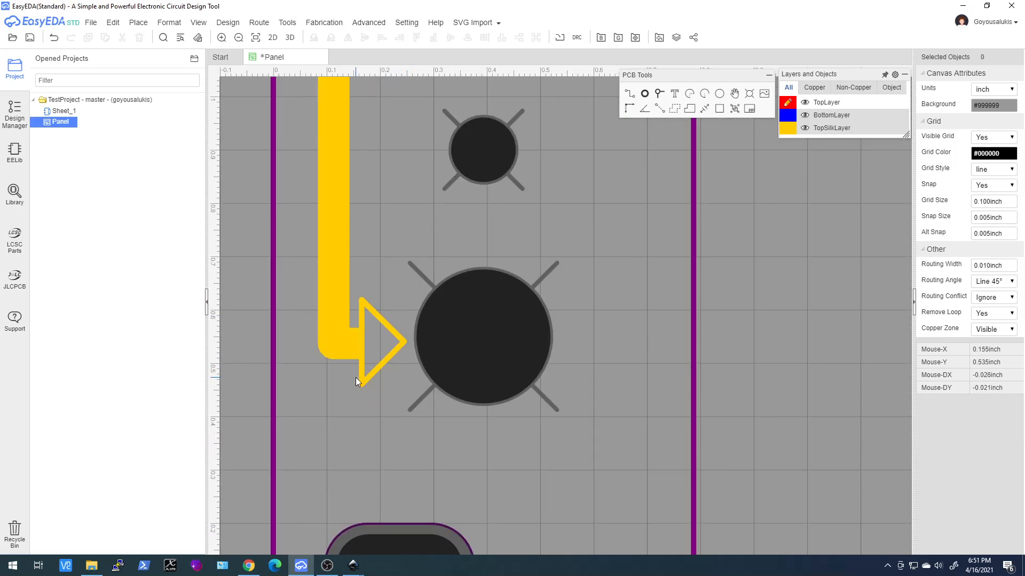
{"action": "scroll", "coordinate": [356, 378], "scroll_direction": "down", "scroll_amount": 8}
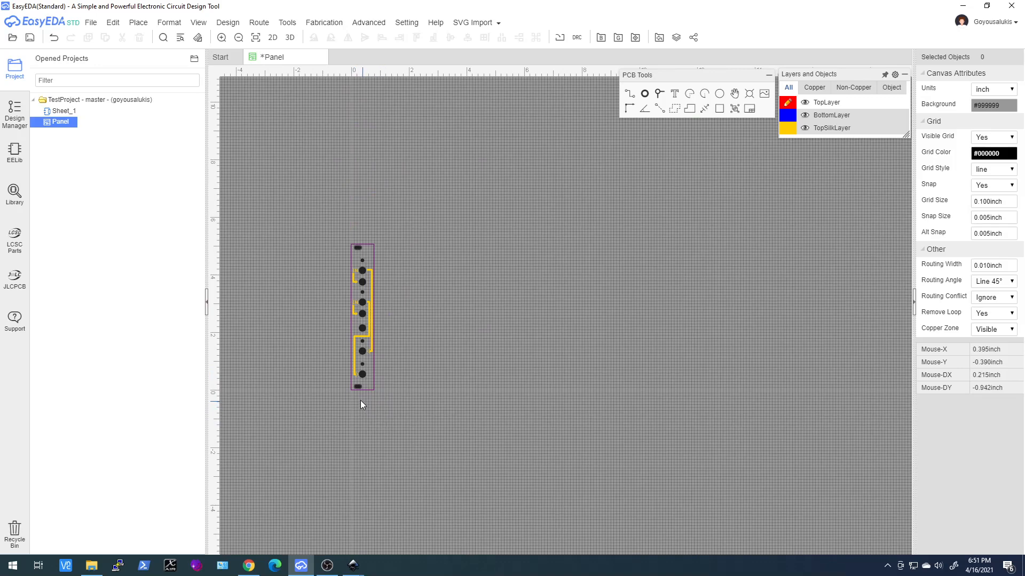
{"action": "key", "text": "Up"}
{"action": "key", "text": "Up"}
{"action": "scroll", "coordinate": [350, 481], "scroll_direction": "up", "scroll_amount": 6}
{"action": "scroll", "coordinate": [354, 447], "scroll_direction": "down", "scroll_amount": 4}
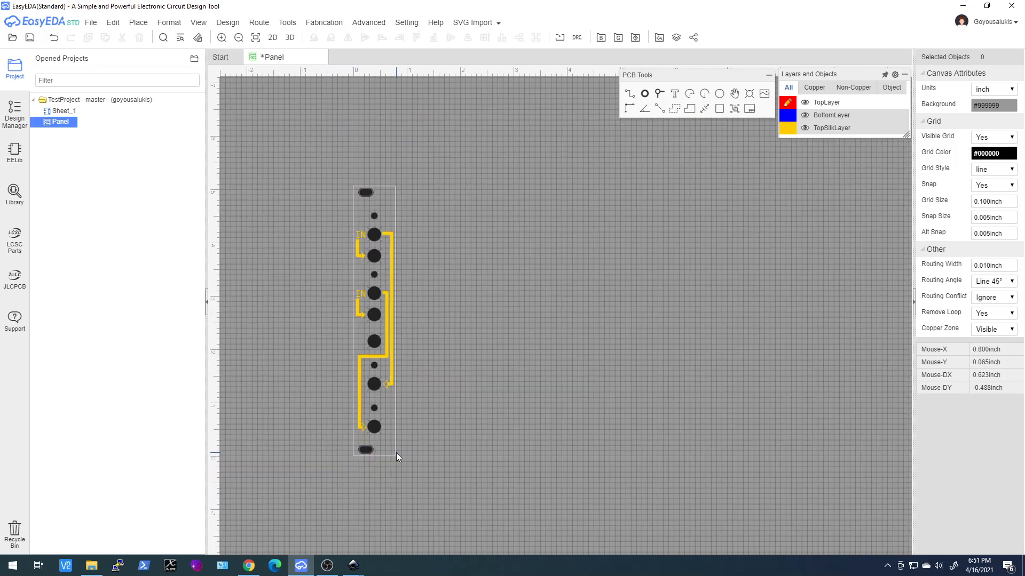
Step: Set the canvas background to #000000 and the grid color to #FFFFFF in Canvas Attributes
{"action": "right_click", "coordinate": [534, 272]}
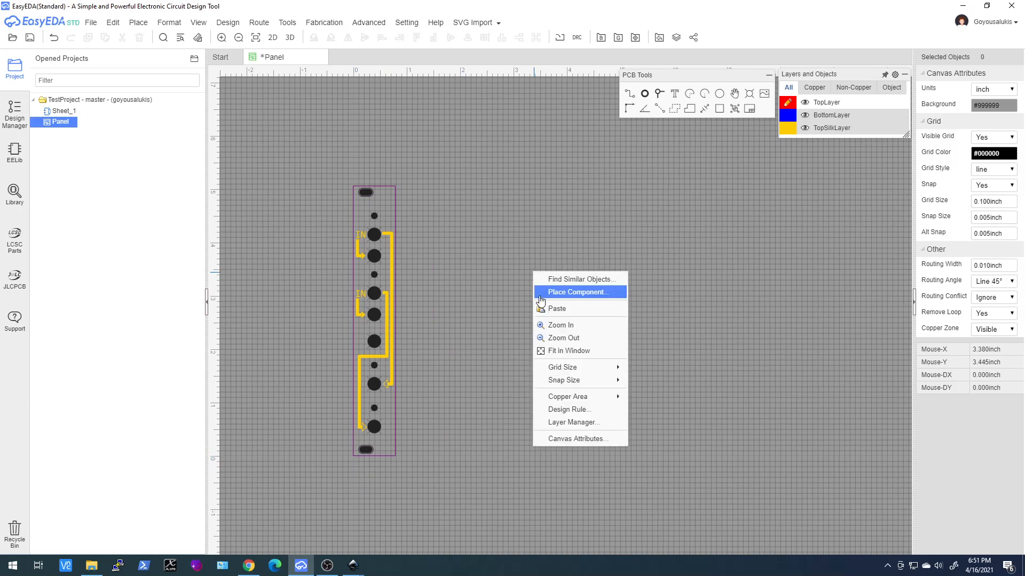
{"action": "left_click", "coordinate": [558, 439]}
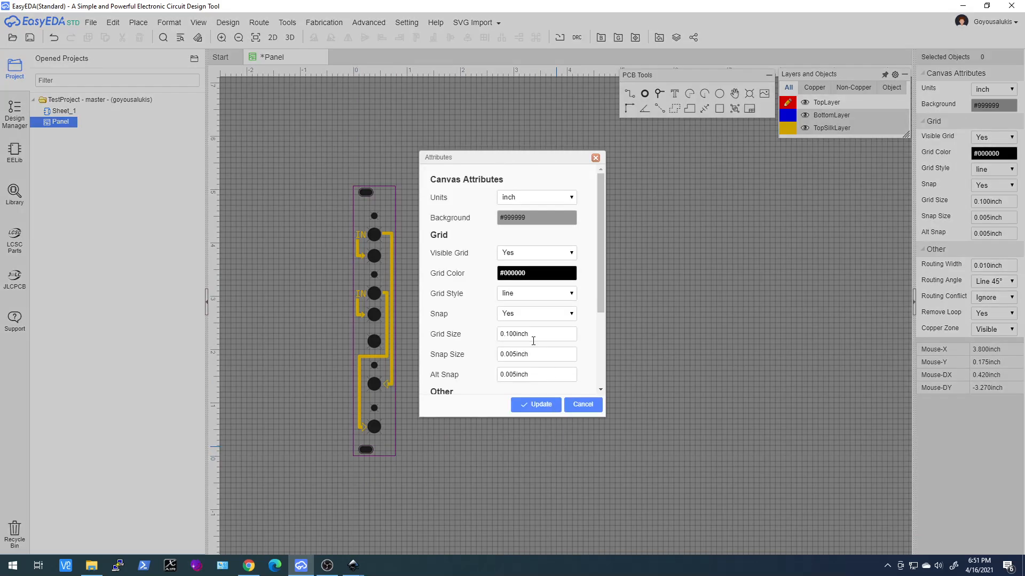
{"action": "left_click", "coordinate": [516, 216]}
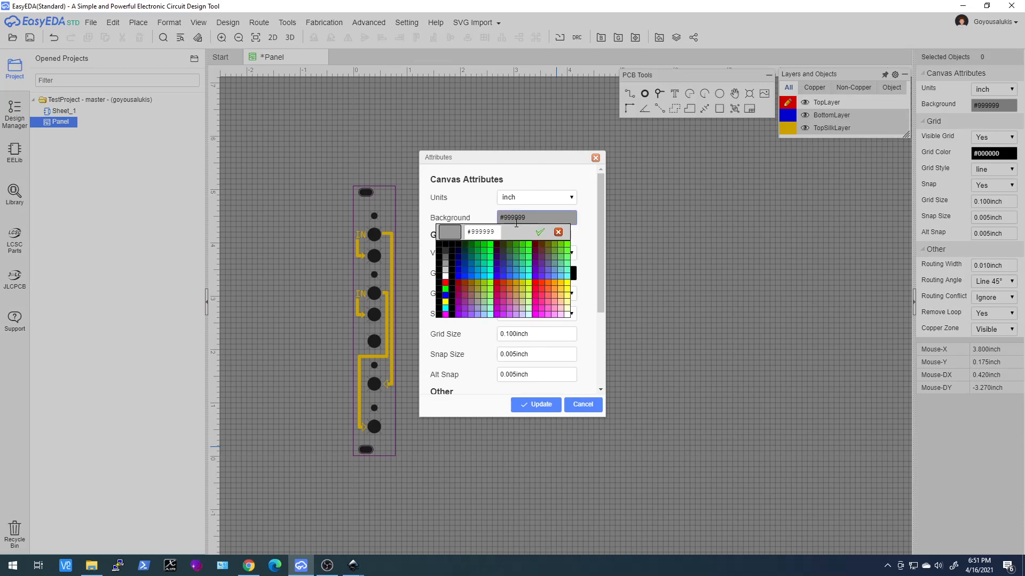
{"action": "left_click", "coordinate": [447, 253]}
{"action": "left_click", "coordinate": [509, 273]}
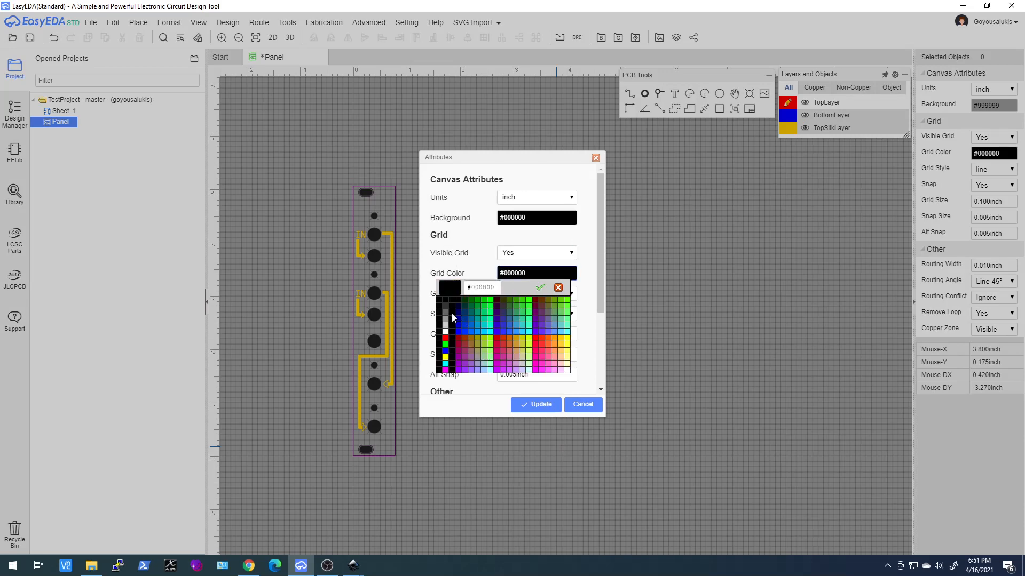
{"action": "left_click", "coordinate": [445, 331]}
{"action": "left_click", "coordinate": [539, 407]}
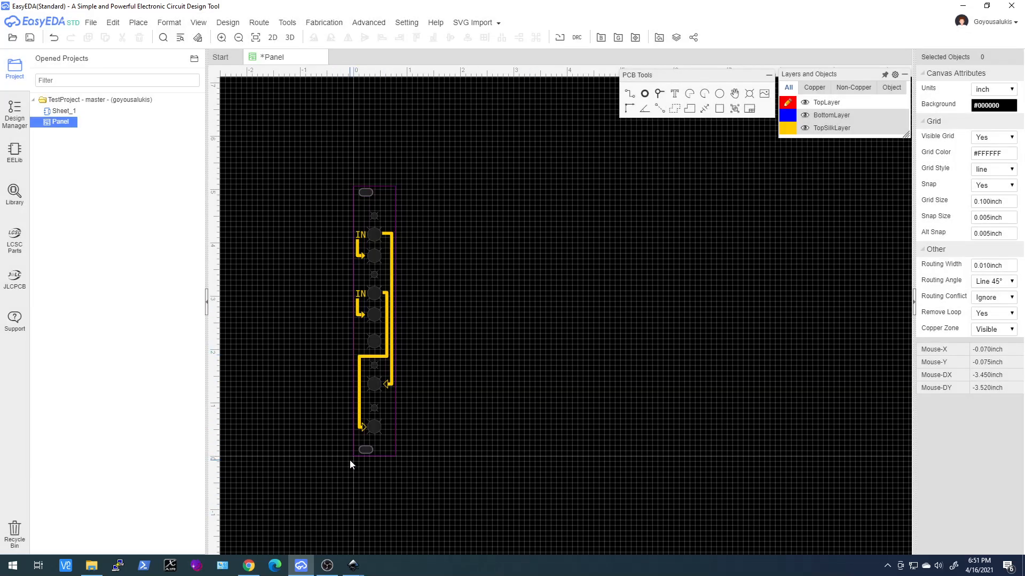
{"action": "scroll", "coordinate": [352, 488], "scroll_direction": "up", "scroll_amount": 5}
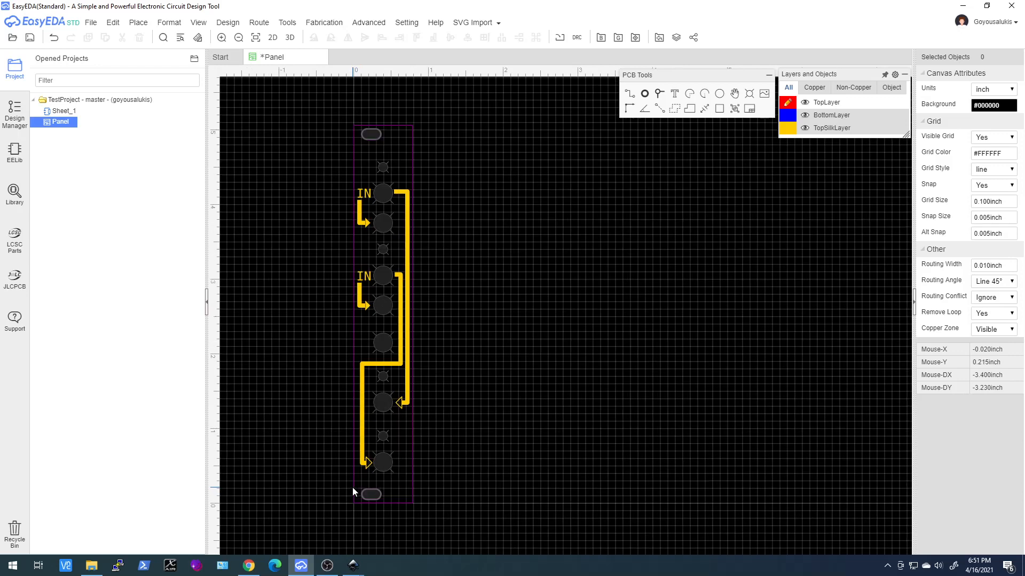
{"action": "left_click_drag", "start_coordinate": [339, 490], "coordinate": [396, 224]}
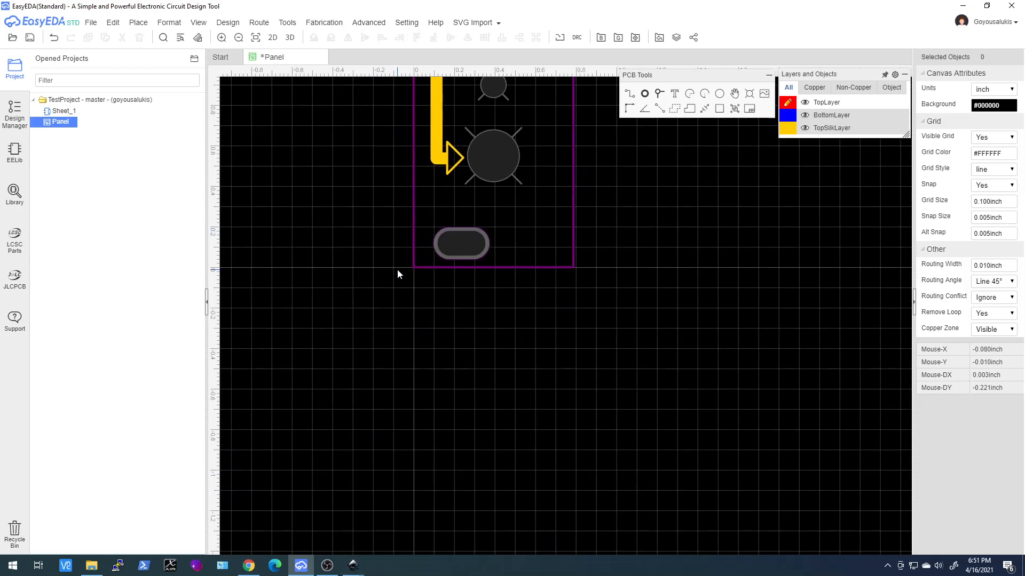
Step: Open the 2D photo view of the panel and inspect the full-length silkscreen artwork against the holes
{"action": "scroll", "coordinate": [397, 270], "scroll_direction": "down", "scroll_amount": 1}
{"action": "scroll", "coordinate": [398, 272], "scroll_direction": "down", "scroll_amount": 2}
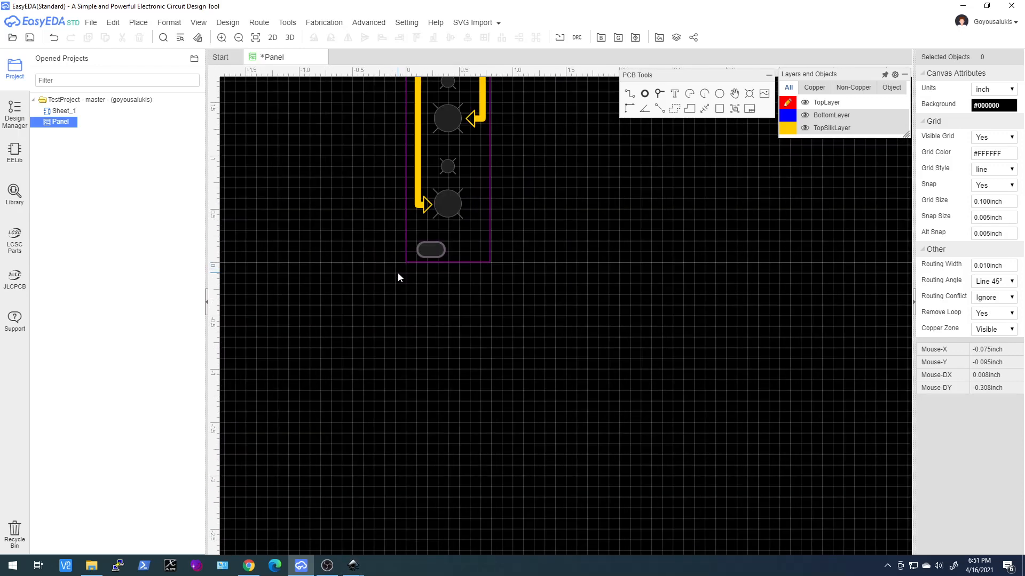
{"action": "left_click_drag", "start_coordinate": [398, 273], "coordinate": [388, 466]}
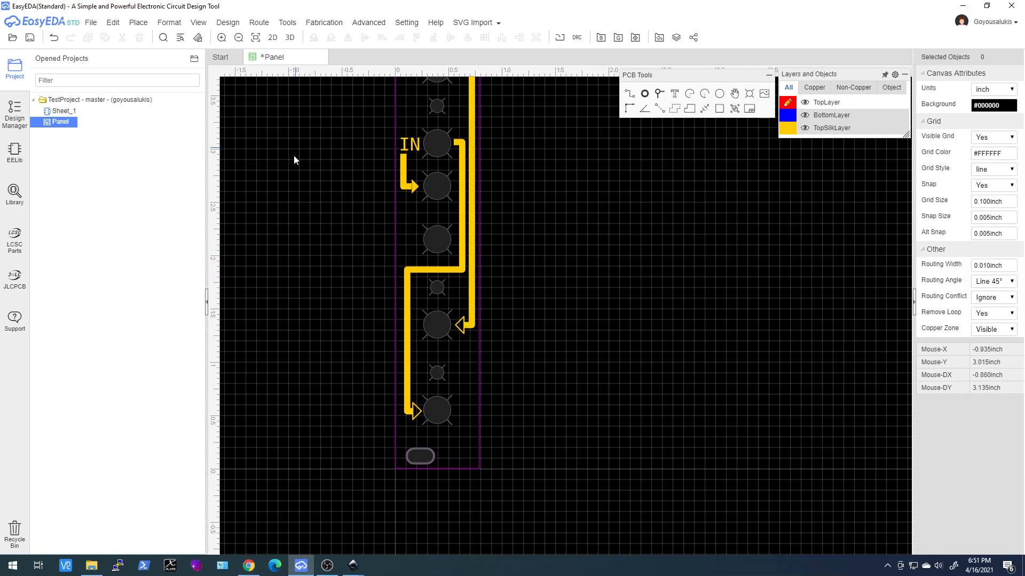
{"action": "left_click", "coordinate": [274, 39]}
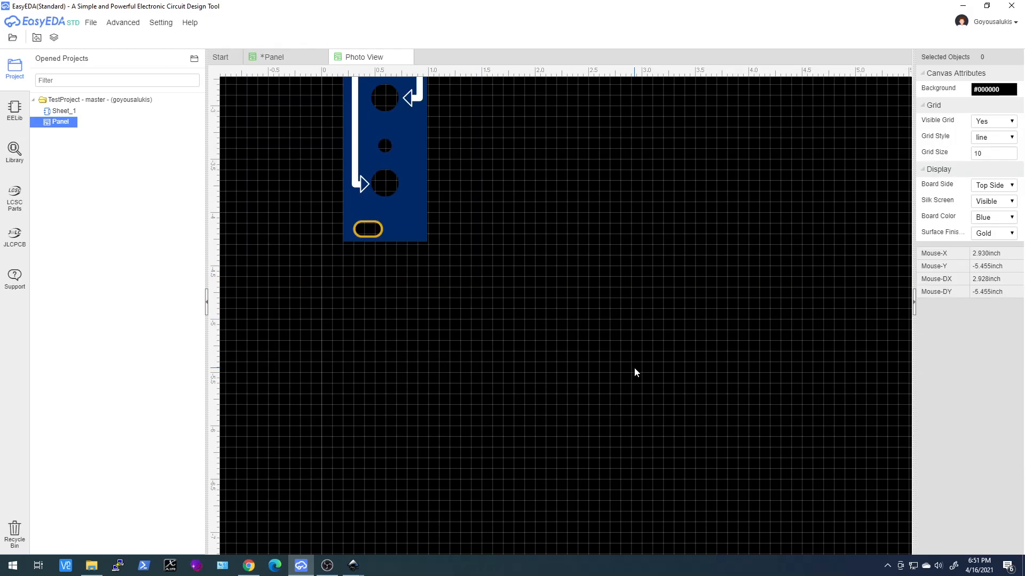
{"action": "scroll", "coordinate": [530, 410], "scroll_direction": "down", "scroll_amount": 3}
{"action": "scroll", "coordinate": [519, 331], "scroll_direction": "up", "scroll_amount": 3}
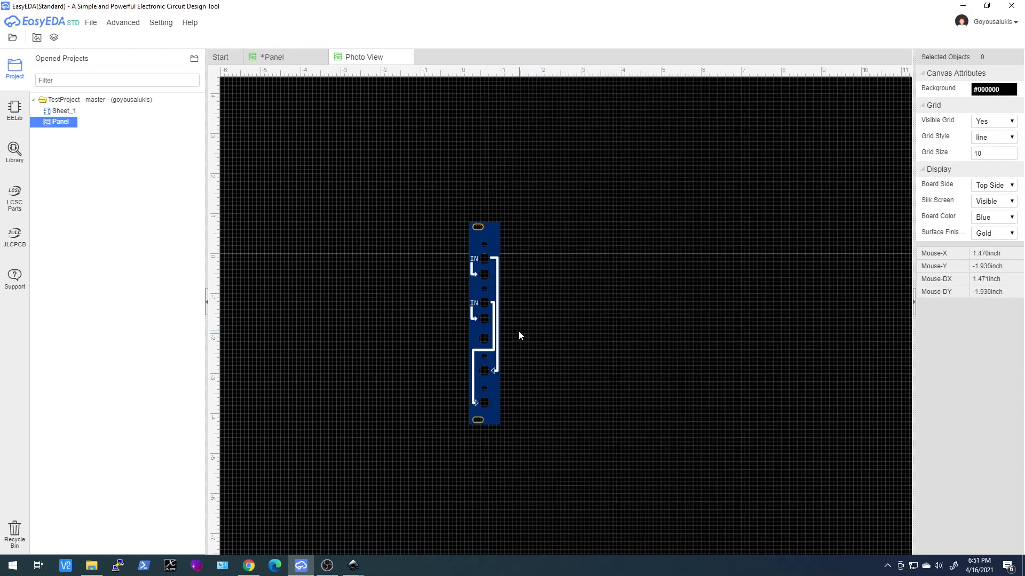
{"action": "scroll", "coordinate": [494, 331], "scroll_direction": "up", "scroll_amount": 3}
{"action": "scroll", "coordinate": [494, 331], "scroll_direction": "down", "scroll_amount": 2}
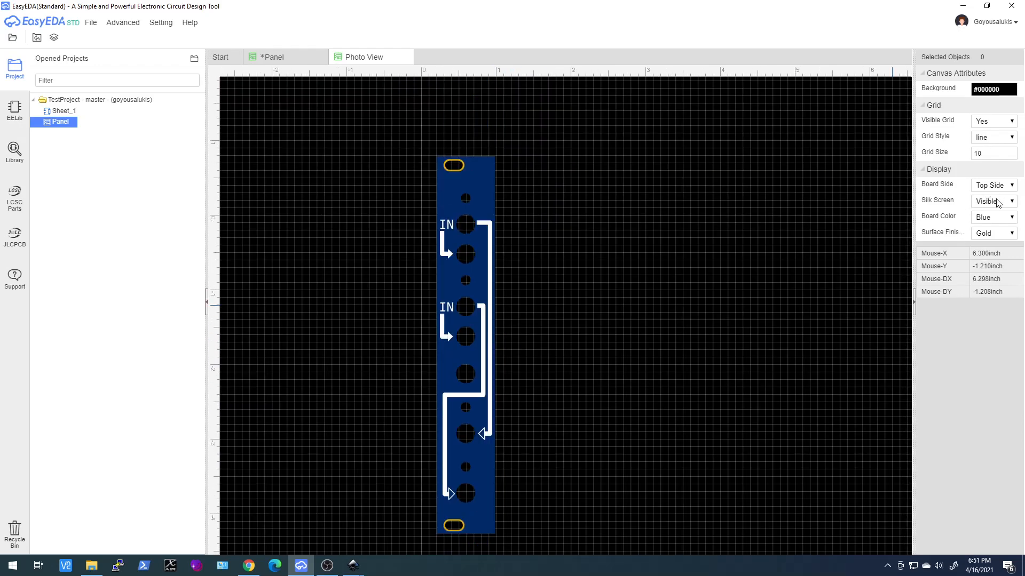
Step: Preview the panel in the photo view with the board color set to Yellow, Black, and finally Green
{"action": "left_click", "coordinate": [996, 219]}
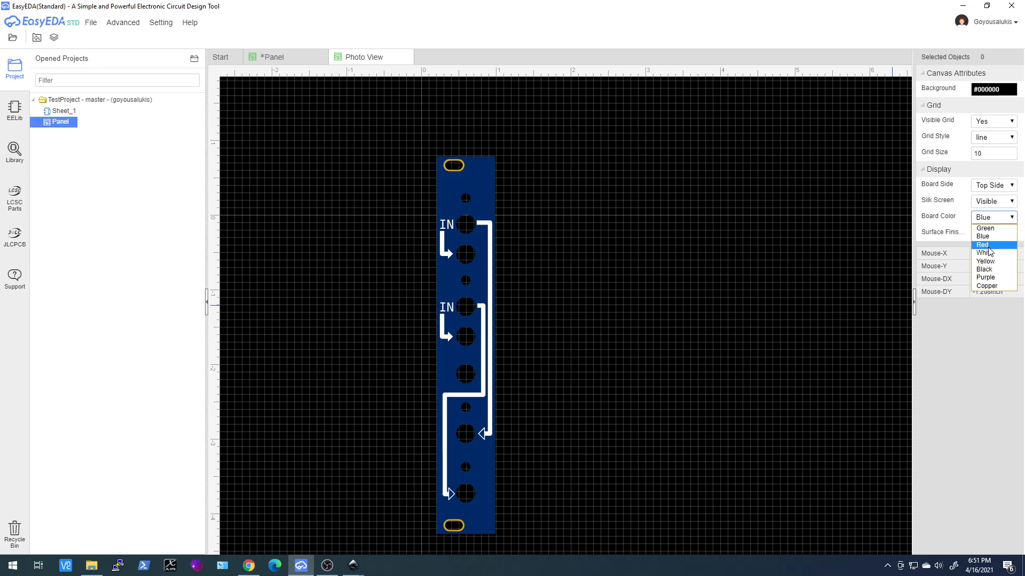
{"action": "left_click", "coordinate": [986, 261]}
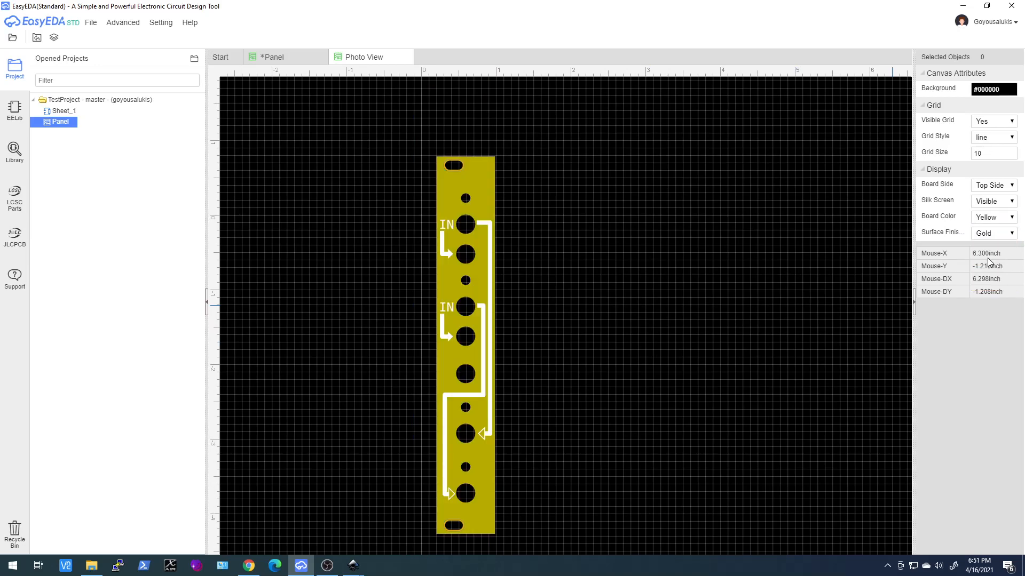
{"action": "left_click", "coordinate": [1002, 217]}
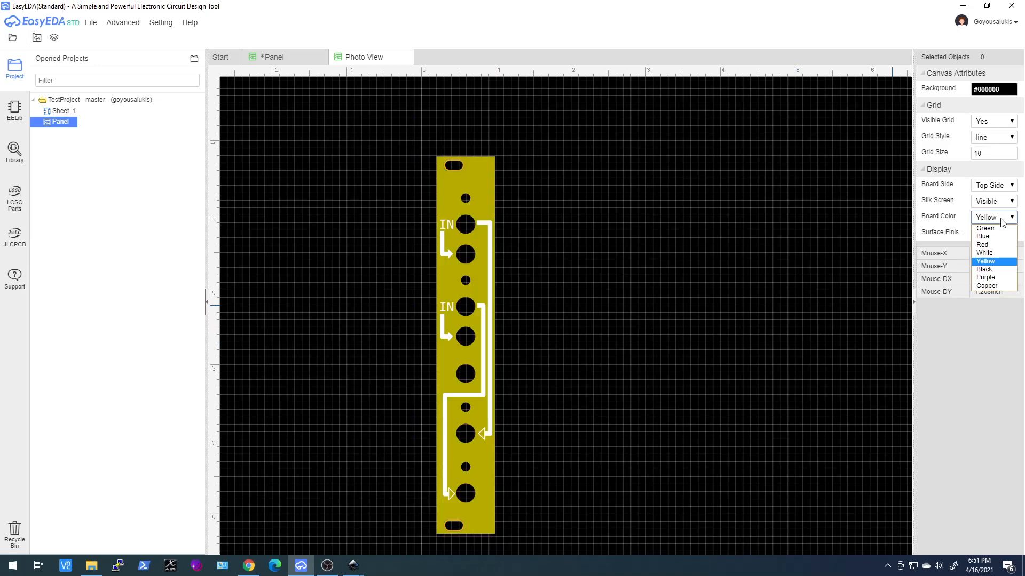
{"action": "left_click", "coordinate": [999, 270]}
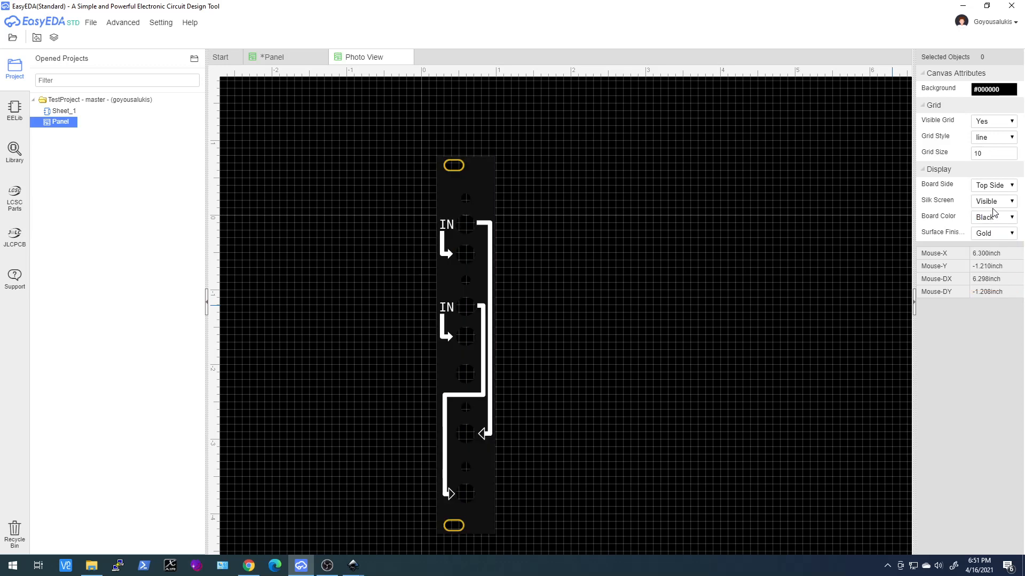
{"action": "left_click", "coordinate": [995, 219]}
{"action": "left_click", "coordinate": [993, 228]}
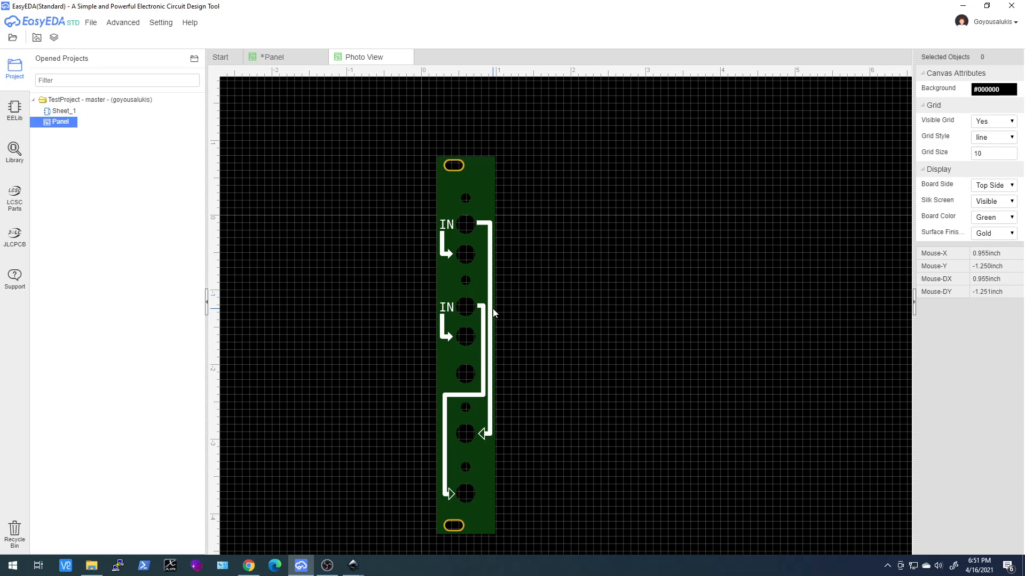
Step: Close the photo view, open the panel in 3D view, and inspect its top silkscreen from the front
{"action": "left_click", "coordinate": [406, 57]}
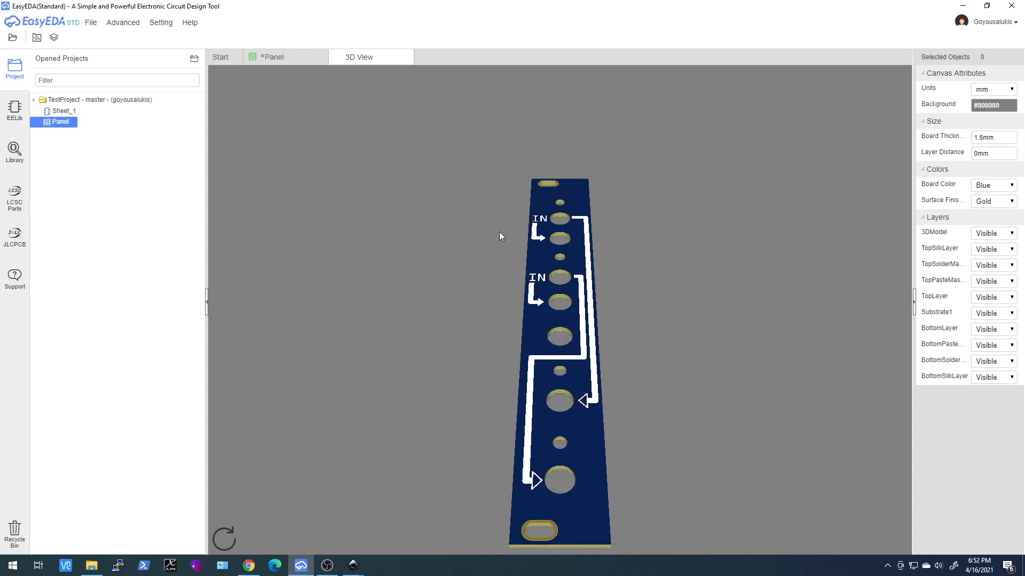
{"action": "left_click_drag", "start_coordinate": [499, 232], "coordinate": [615, 360]}
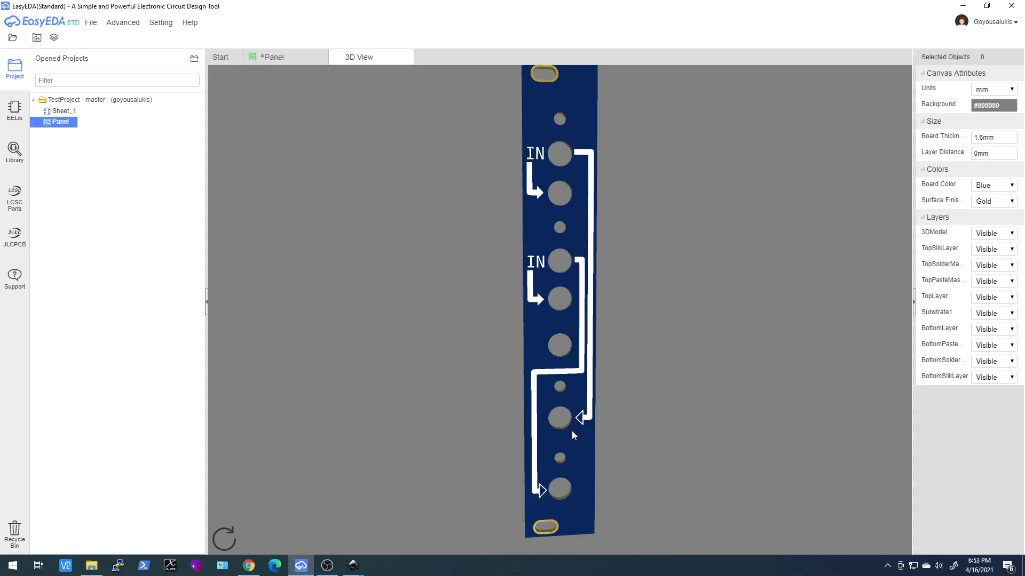
{"action": "scroll", "coordinate": [569, 424], "scroll_direction": "down", "scroll_amount": 3}
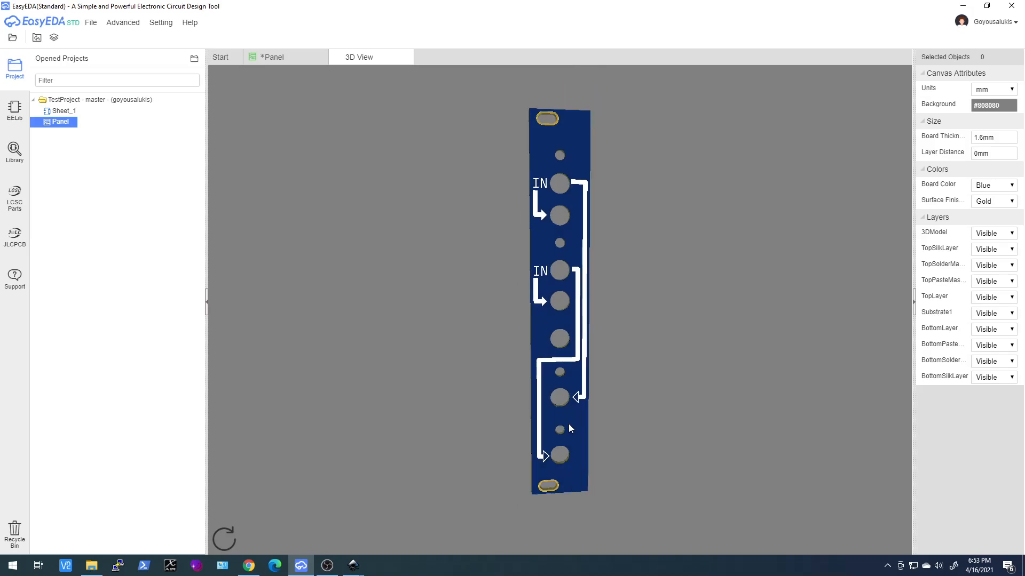